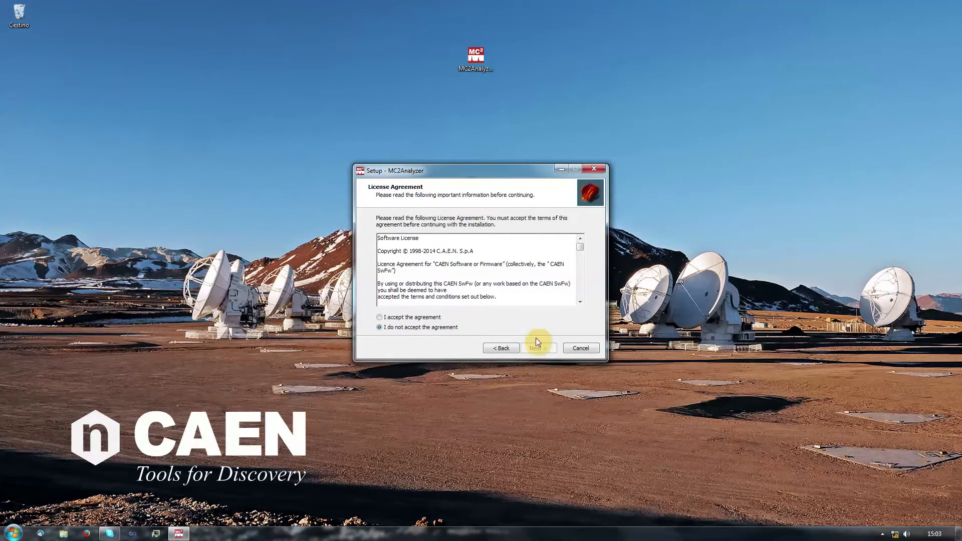
# - Accept the MC2Analyzer licence agreement after reading through it, and continue past the disclaimer of warranties
pyautogui.moveTo(579, 247); pyautogui.dragTo(579, 295)
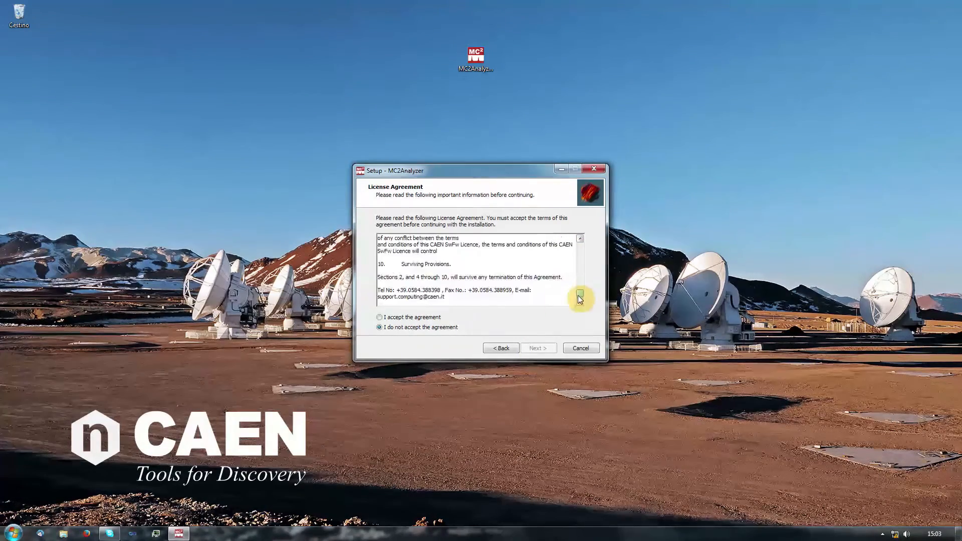
pyautogui.click(438, 317)
pyautogui.click(544, 349)
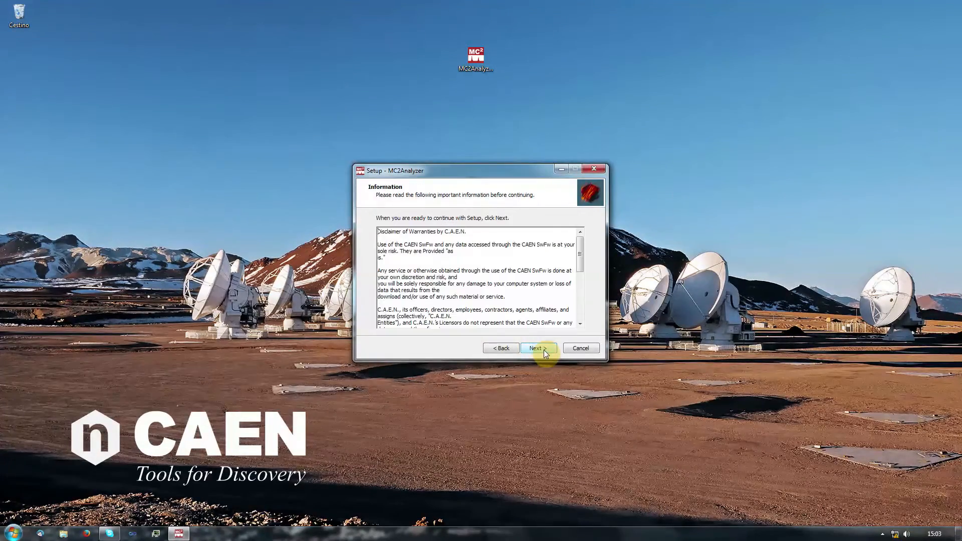
pyautogui.moveTo(580, 257); pyautogui.dragTo(580, 310)
pyautogui.click(540, 348)
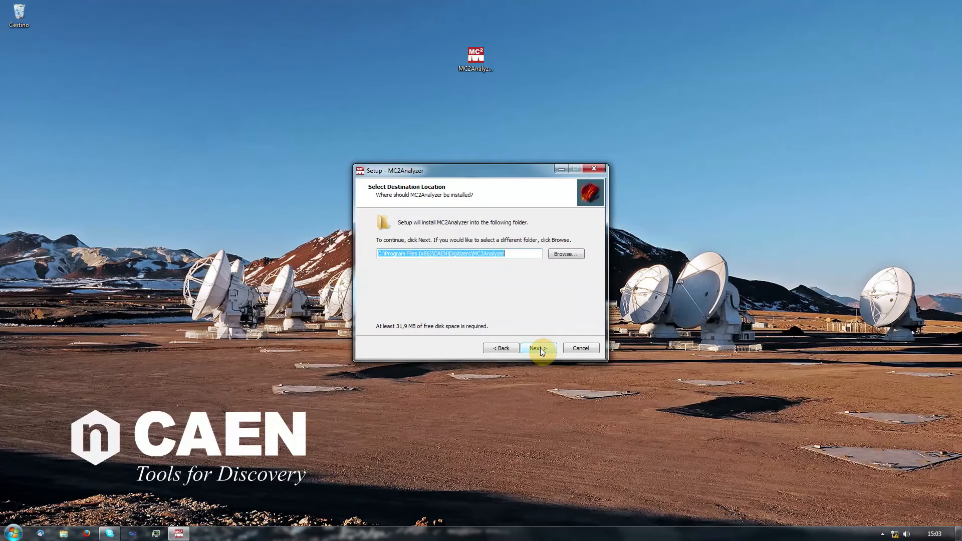
# - Install MC2Analyzer with the default destination folder, the default Start Menu folder and a desktop icon
pyautogui.click(540, 347)
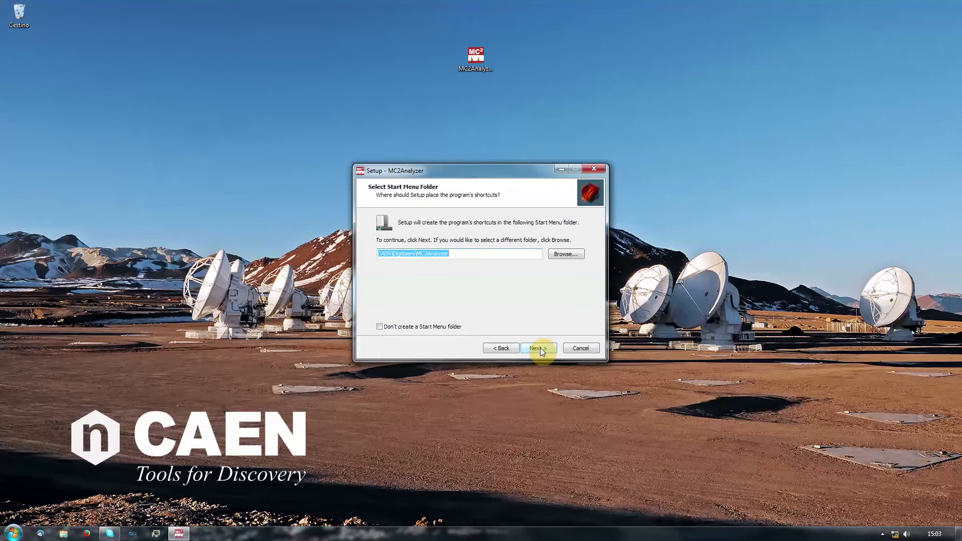
pyautogui.click(540, 348)
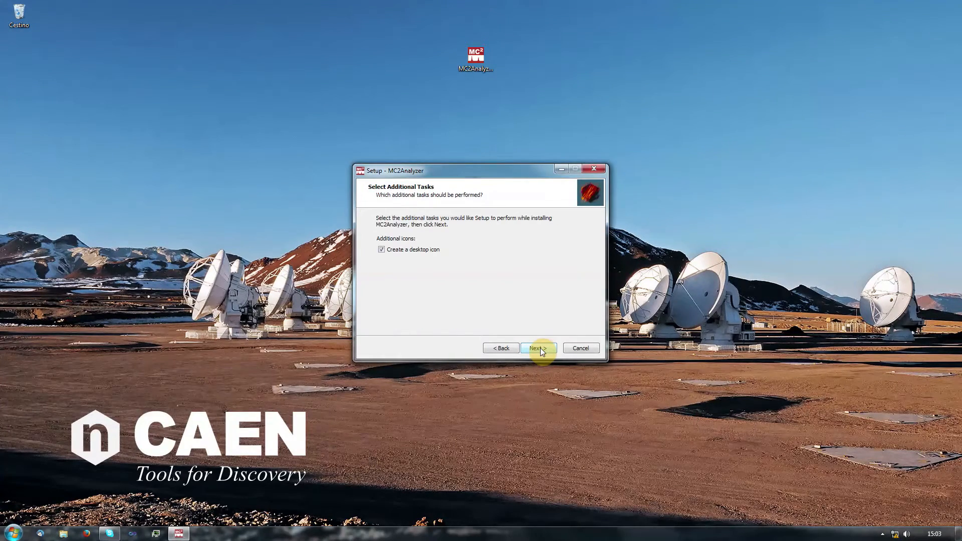
pyautogui.click(540, 348)
pyautogui.click(540, 347)
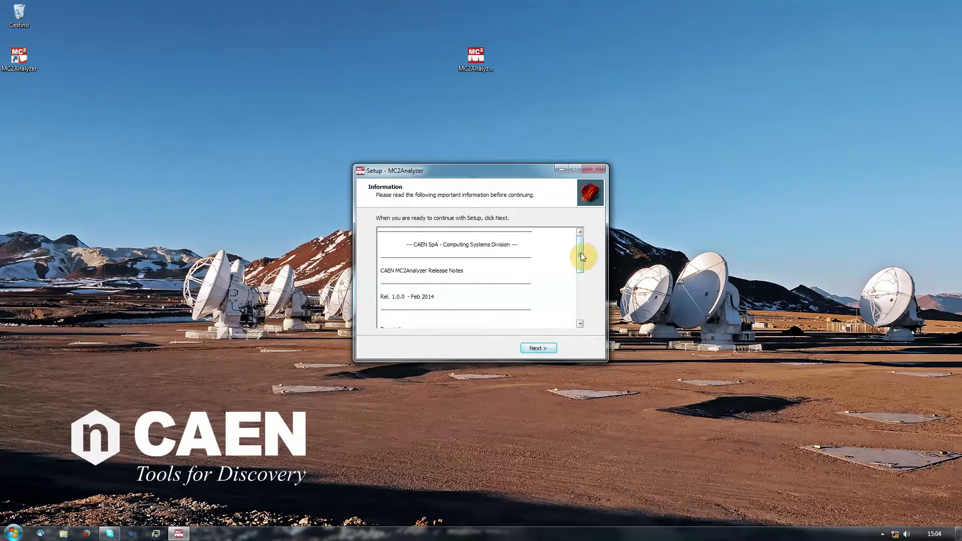
# - Read through the release notes and finish the setup with Launch MC2Analyzer turned off
pyautogui.moveTo(581, 253); pyautogui.dragTo(581, 305)
pyautogui.click(539, 350)
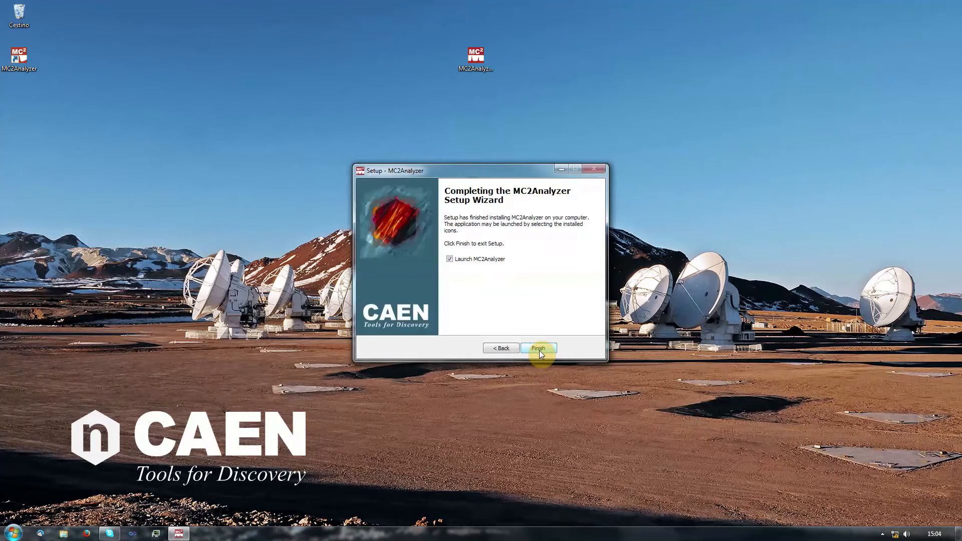
pyautogui.click(481, 260)
pyautogui.click(532, 348)
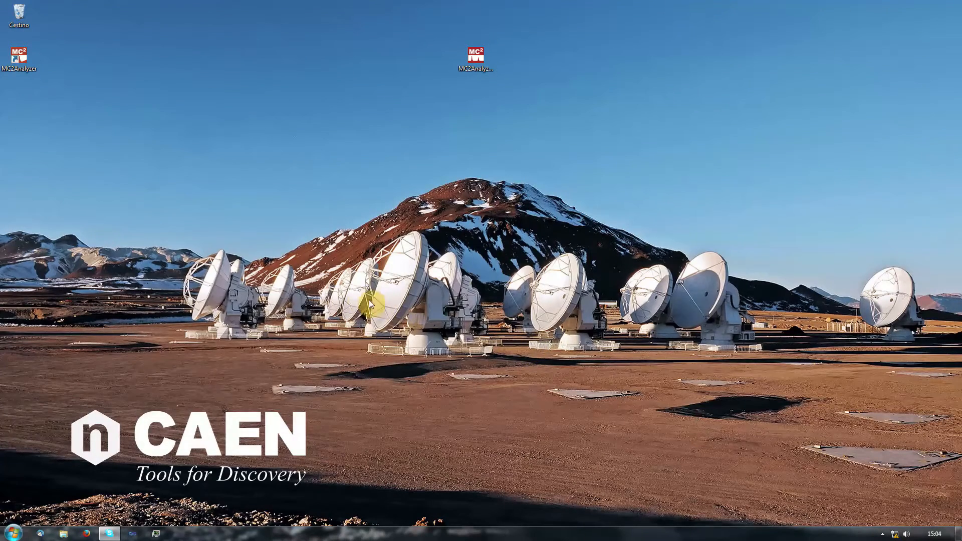
# - Locate the MC2Analyzer entry among the installed CAEN Digitizers programs, and launch MC2Analyzer from its desktop shortcut
pyautogui.click(12, 533)
pyautogui.click(26, 494)
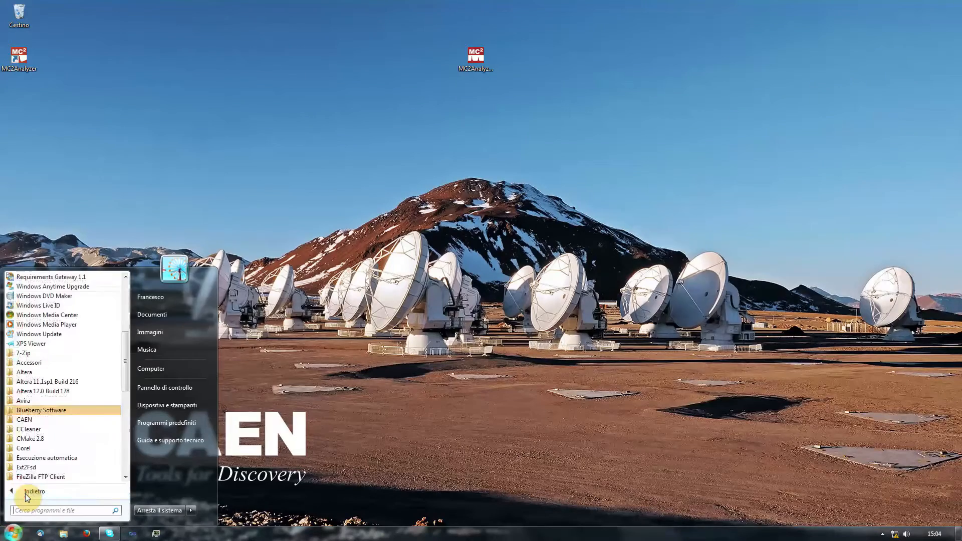
pyautogui.click(33, 420)
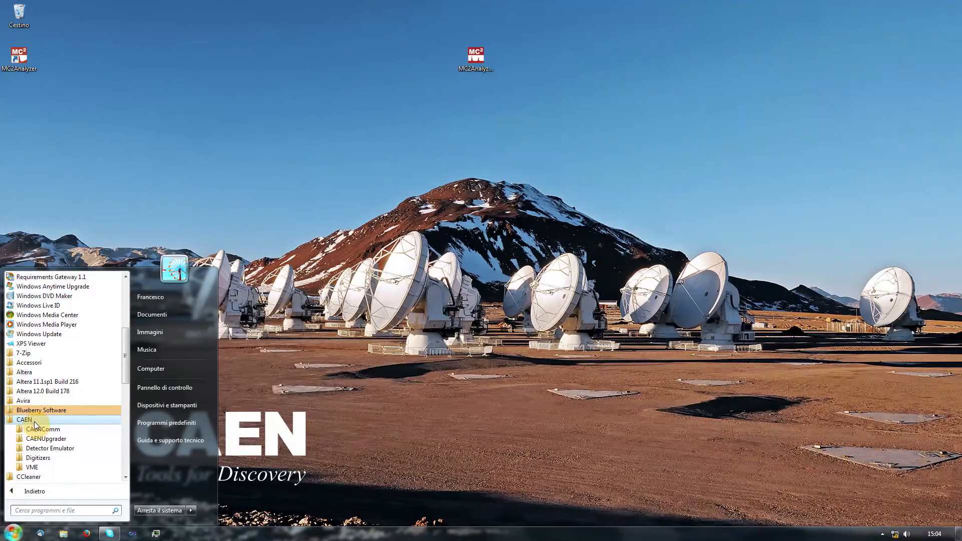
pyautogui.click(50, 457)
pyautogui.click(51, 467)
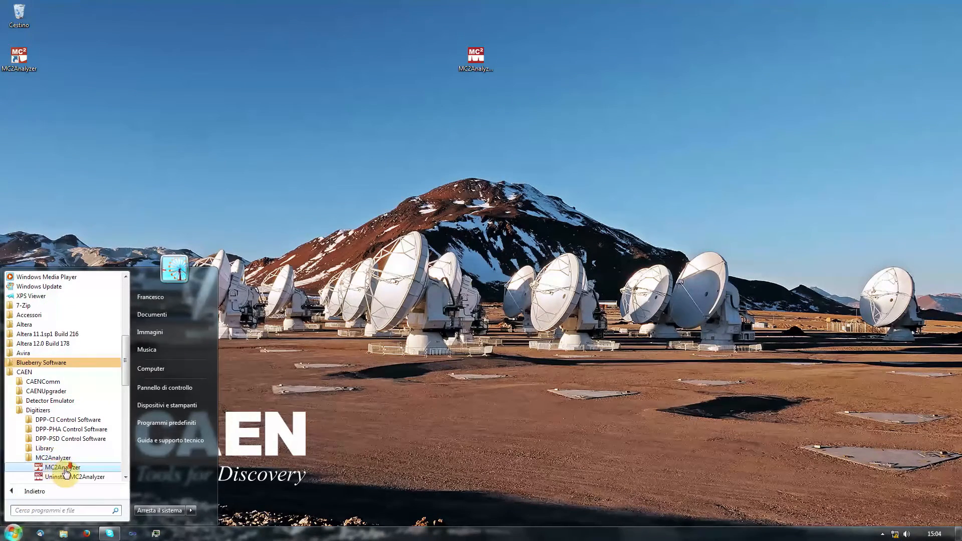
pyautogui.scroll(-2, 70, 468)
pyautogui.click(260, 289)
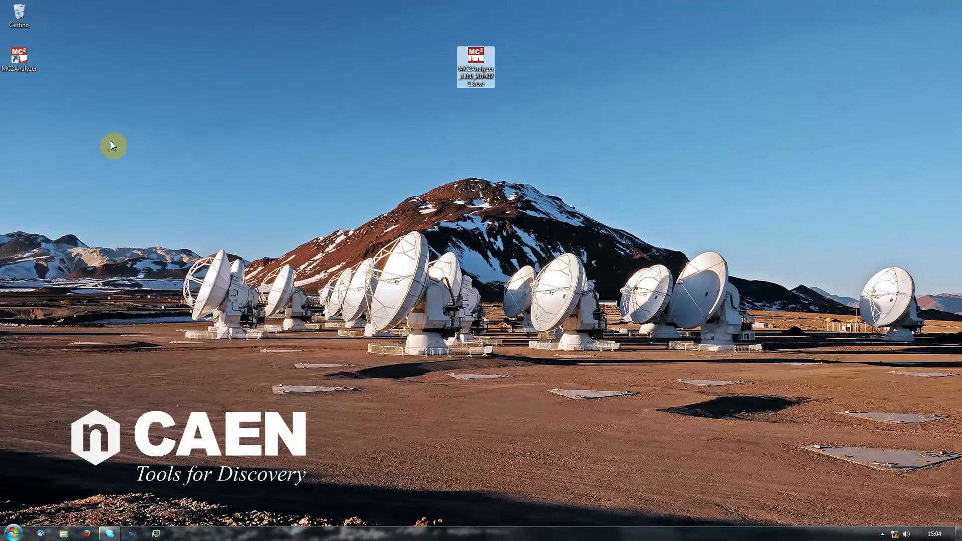
pyautogui.doubleClick(20, 58)
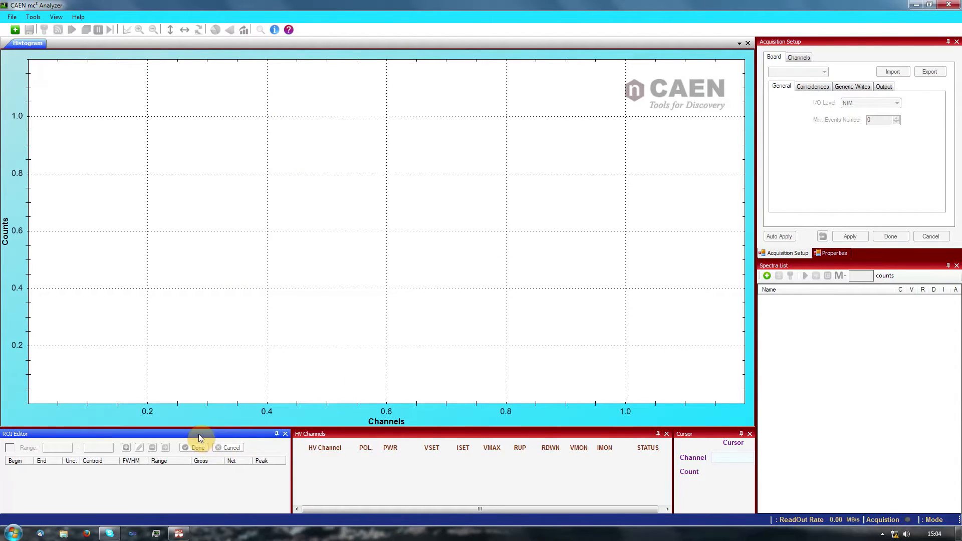
# - Undock the ROI Editor panel and dock it back, and adjust the widths of the ROI Editor, HV Channels and Cursor panels
pyautogui.moveTo(167, 435); pyautogui.dragTo(254, 144)
pyautogui.moveTo(290, 337); pyautogui.dragTo(378, 316)
pyautogui.moveTo(221, 145); pyautogui.dragTo(862, 390)
pyautogui.moveTo(818, 507); pyautogui.dragTo(378, 318)
pyautogui.moveTo(409, 135); pyautogui.dragTo(252, 477)
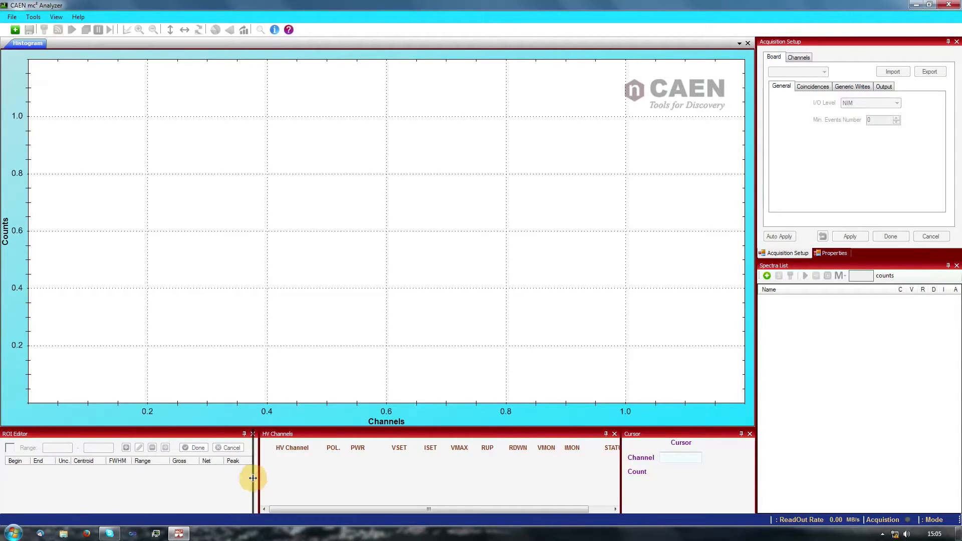
pyautogui.moveTo(621, 489); pyautogui.dragTo(667, 490)
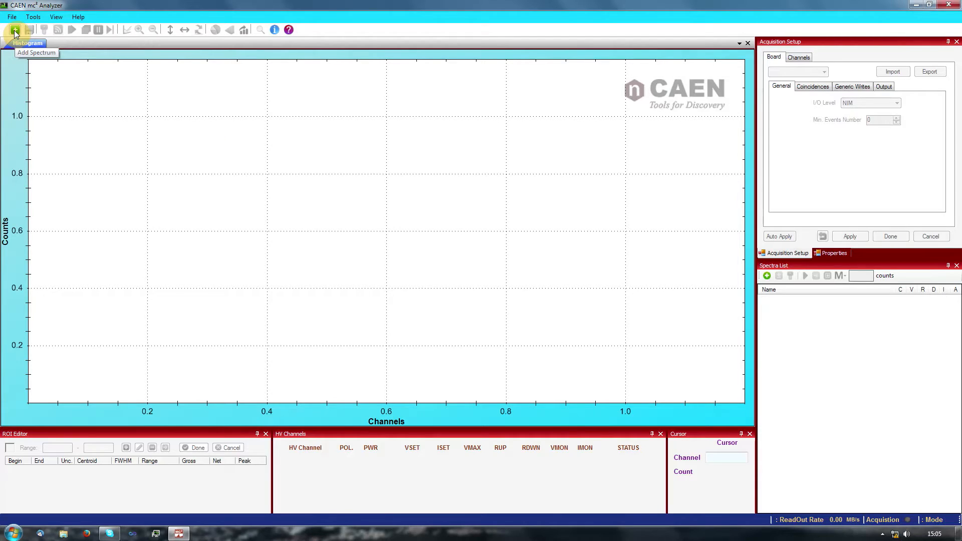
# - Open the Add Spectrum window and look through the saved files available for an offline spectrum
pyautogui.click(15, 34)
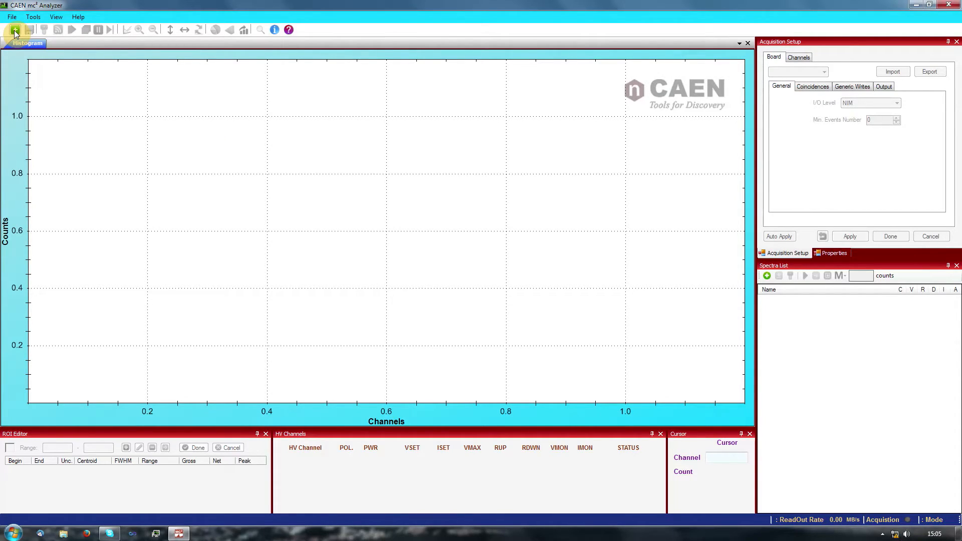
pyautogui.click(12, 16)
pyautogui.press('Escape')
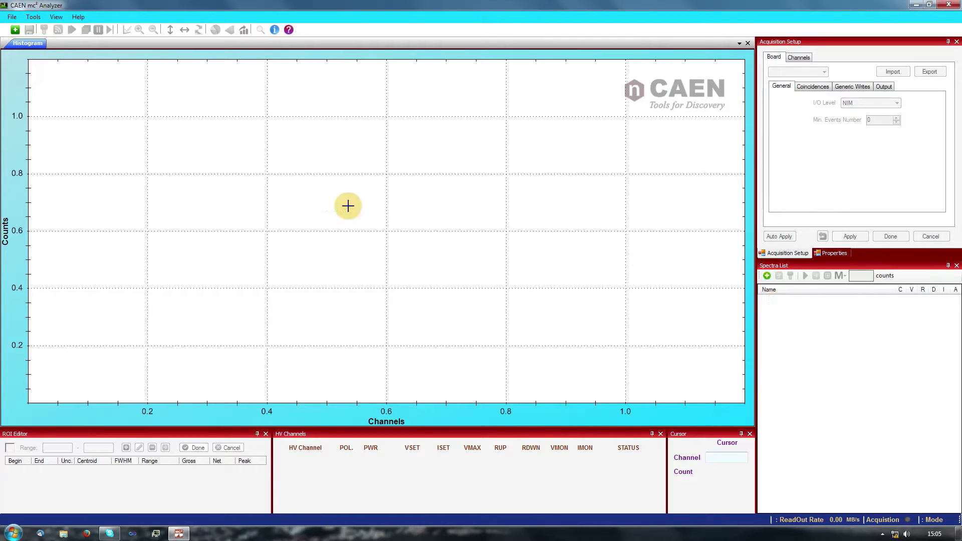
pyautogui.click(15, 29)
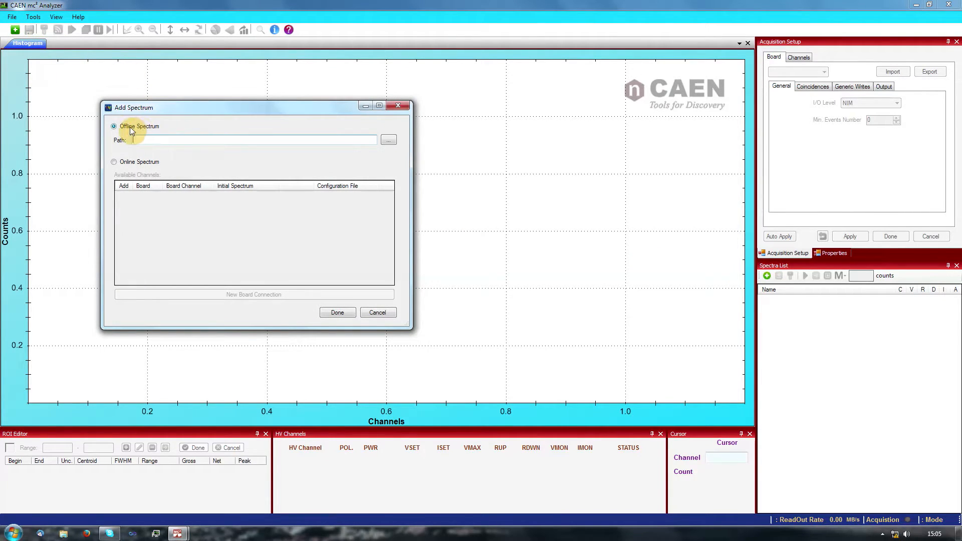
pyautogui.click(384, 141)
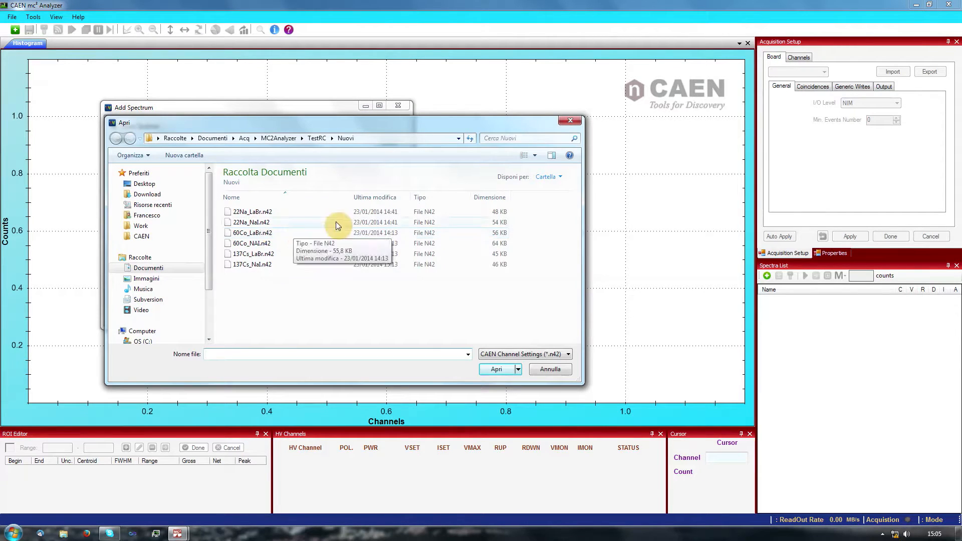
pyautogui.click(571, 121)
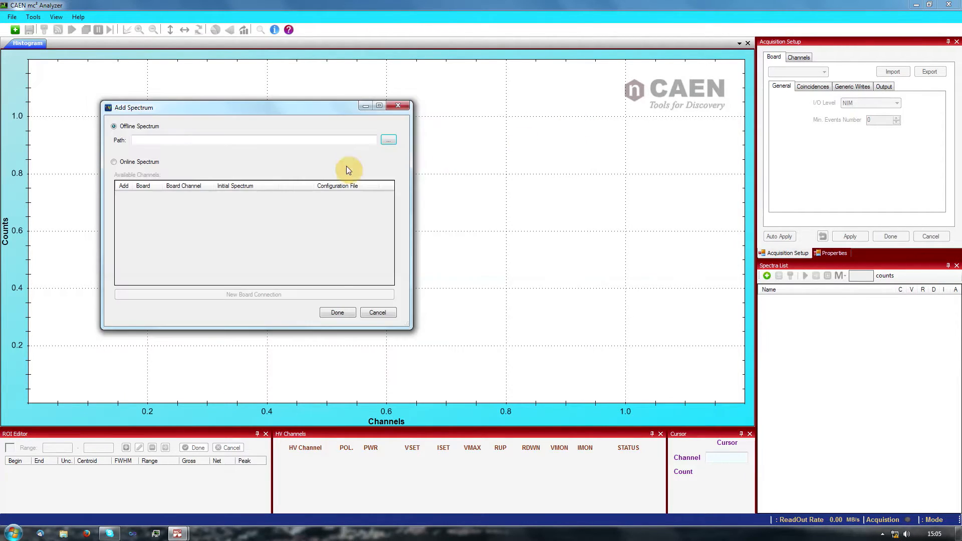
# - Choose Online Spectrum and connect a new board over USB with link 0
pyautogui.click(138, 163)
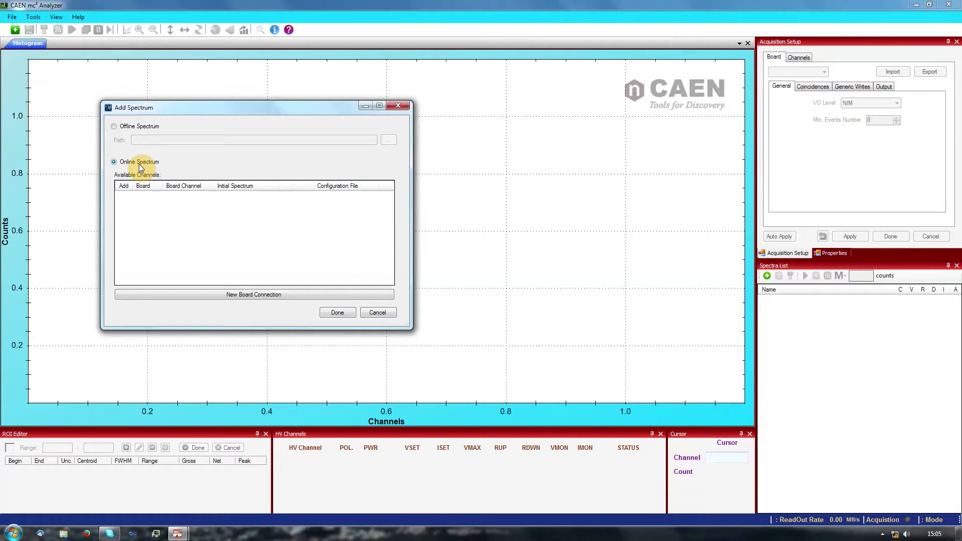
pyautogui.click(207, 295)
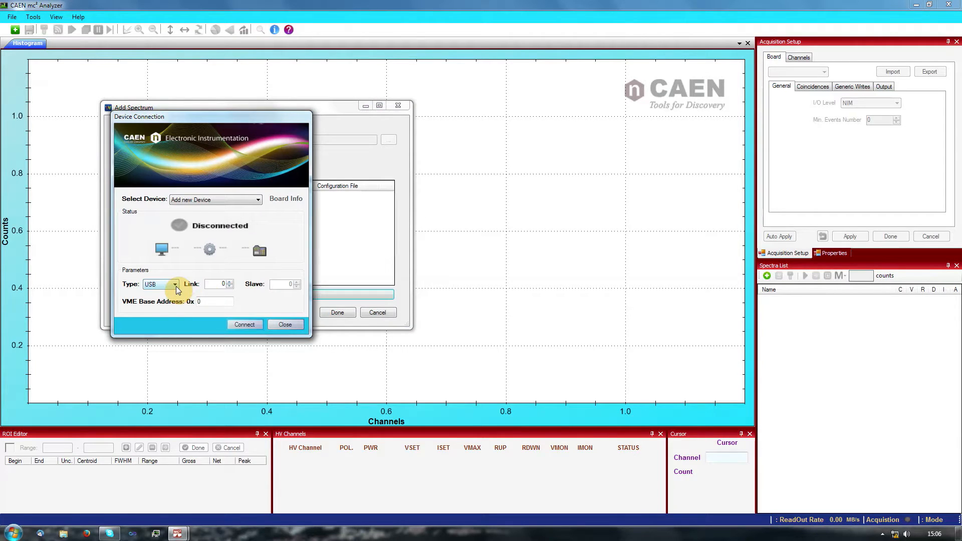
pyautogui.click(242, 326)
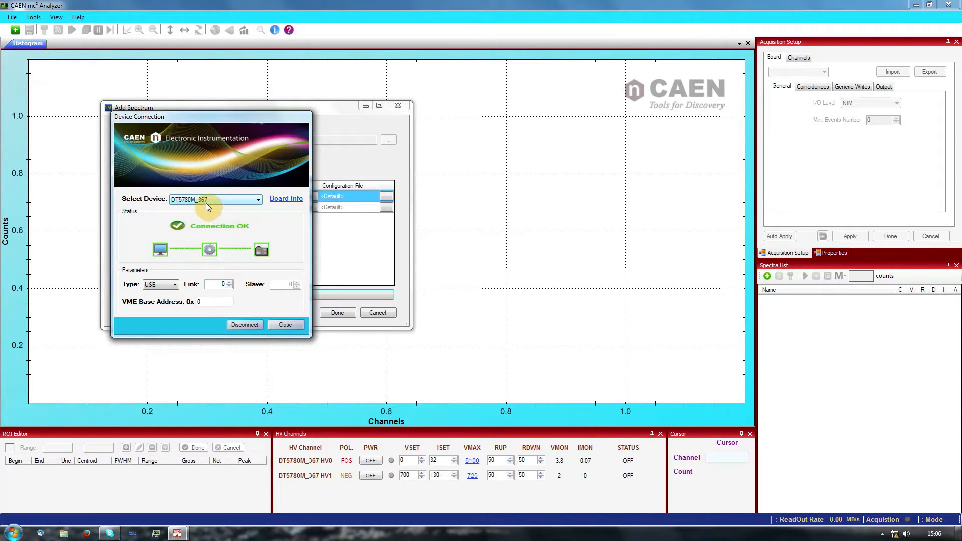
# - Examine the connected board's information, including model, firmware releases and channels, and close the device connection window
pyautogui.click(286, 200)
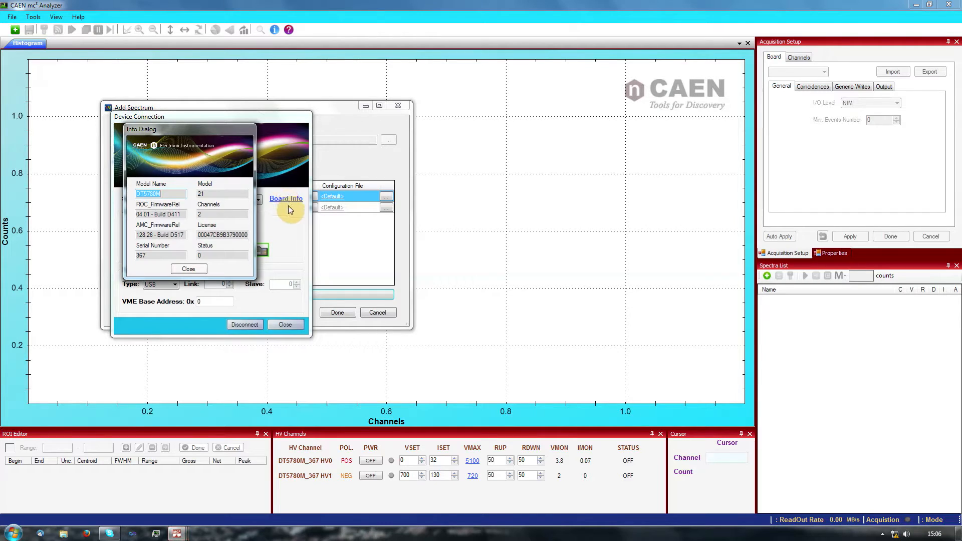
pyautogui.click(189, 269)
pyautogui.click(286, 325)
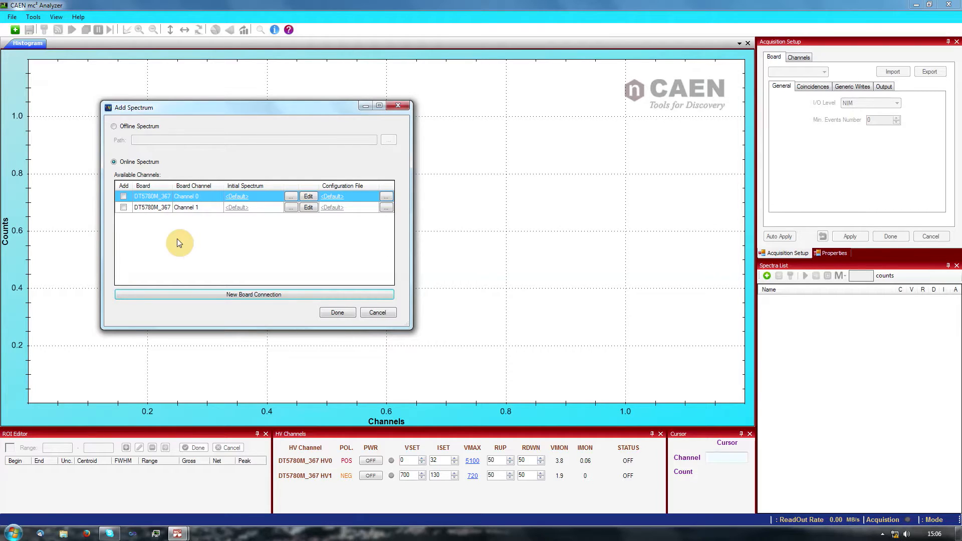
# - Mark Channel 0 of the DT5780M board for adding, and browse its initial spectrum and configuration files without choosing any
pyautogui.click(123, 197)
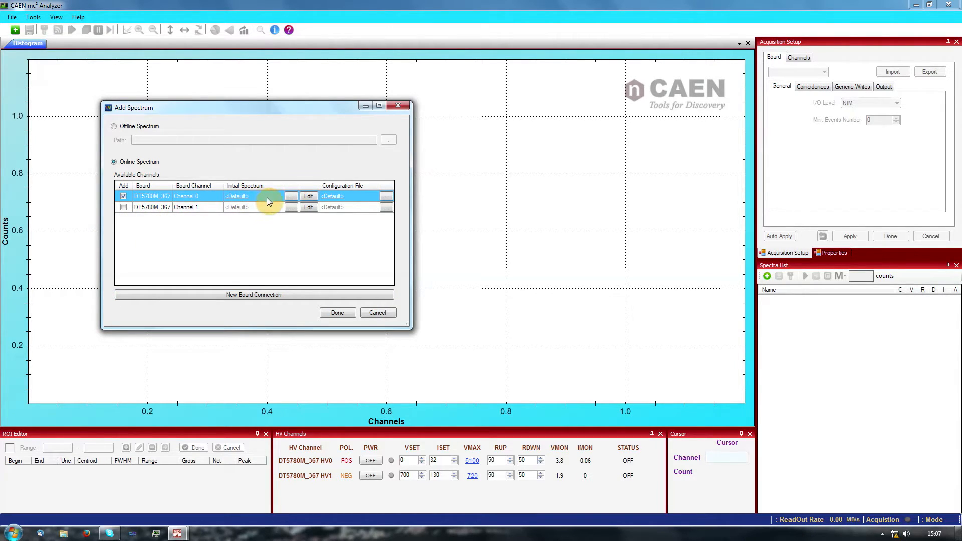
pyautogui.click(291, 196)
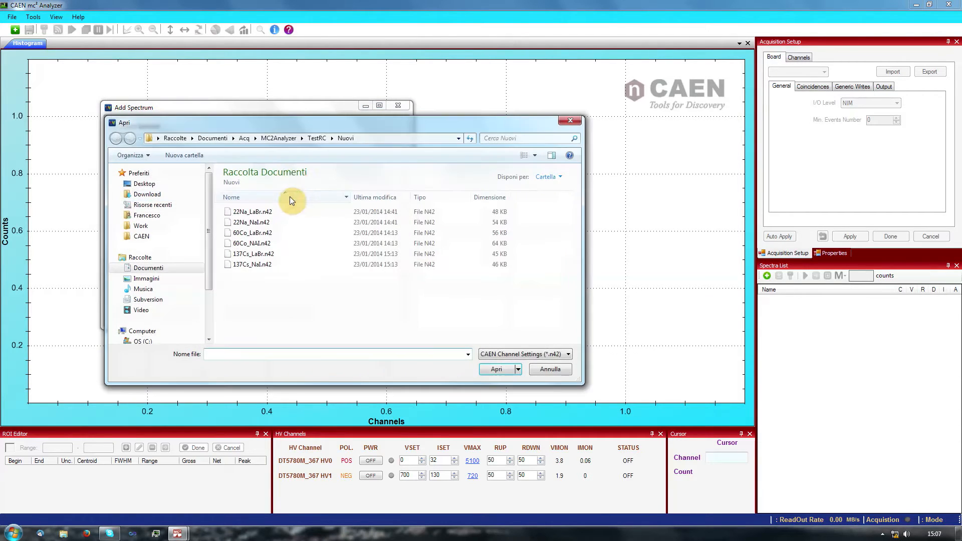
pyautogui.moveTo(316, 125); pyautogui.dragTo(421, 150)
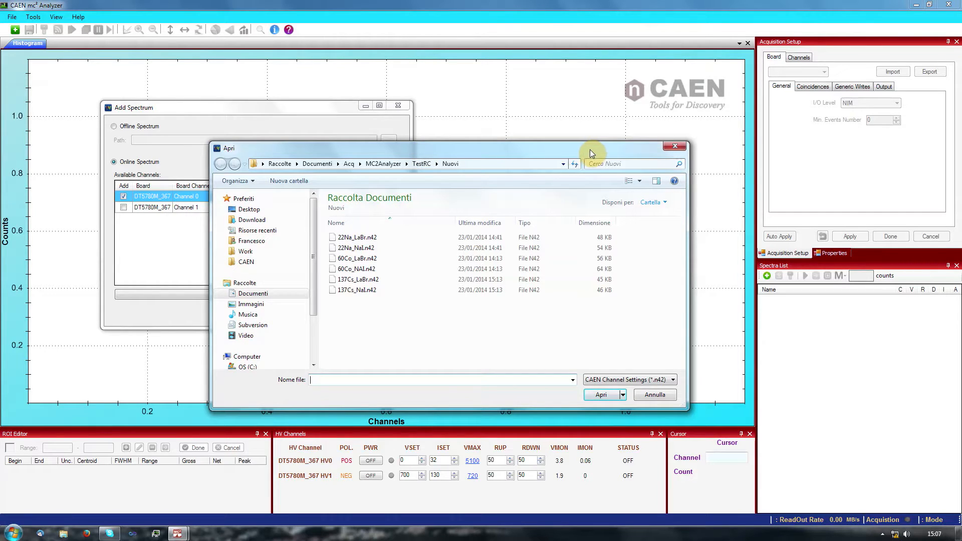
pyautogui.click(674, 148)
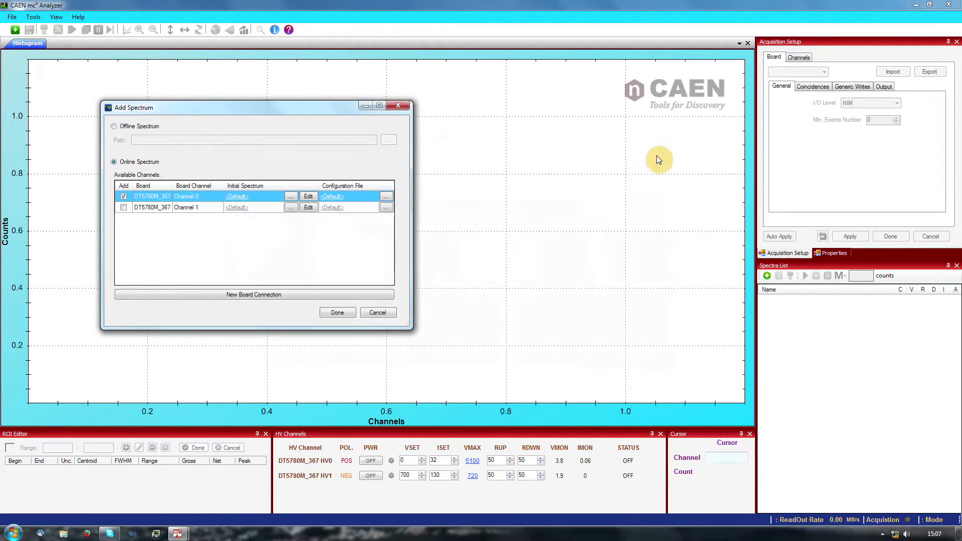
pyautogui.click(385, 197)
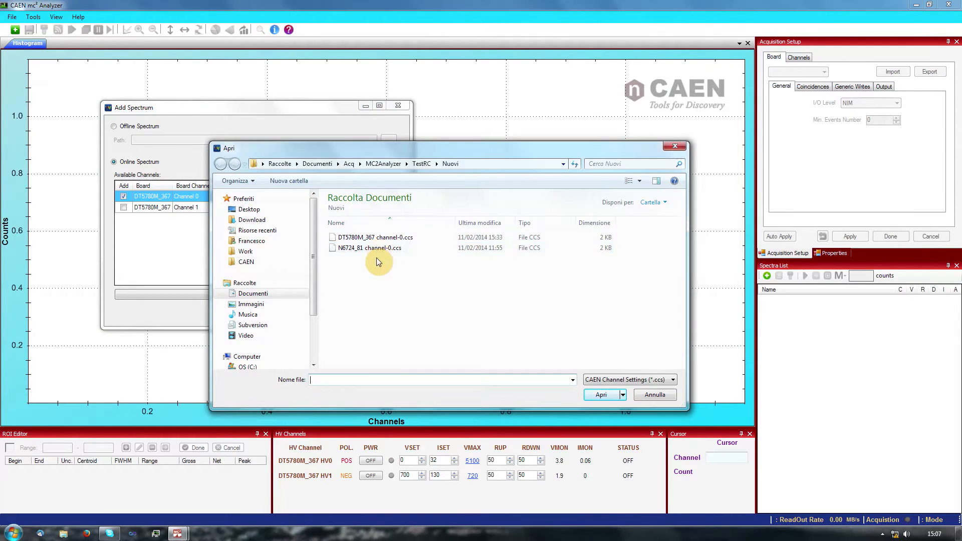
pyautogui.click(675, 147)
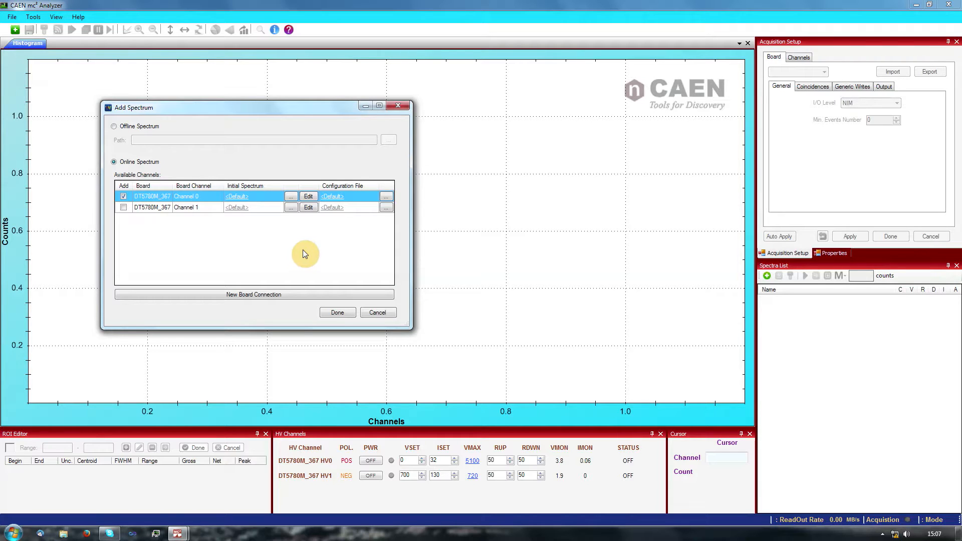
# - Assign 60Co_LaBr.n42 as Channel 0's initial spectrum and DT5780M_367 channel-0.ccs as its configuration file
pyautogui.click(289, 197)
pyautogui.doubleClick(356, 261)
pyautogui.click(385, 196)
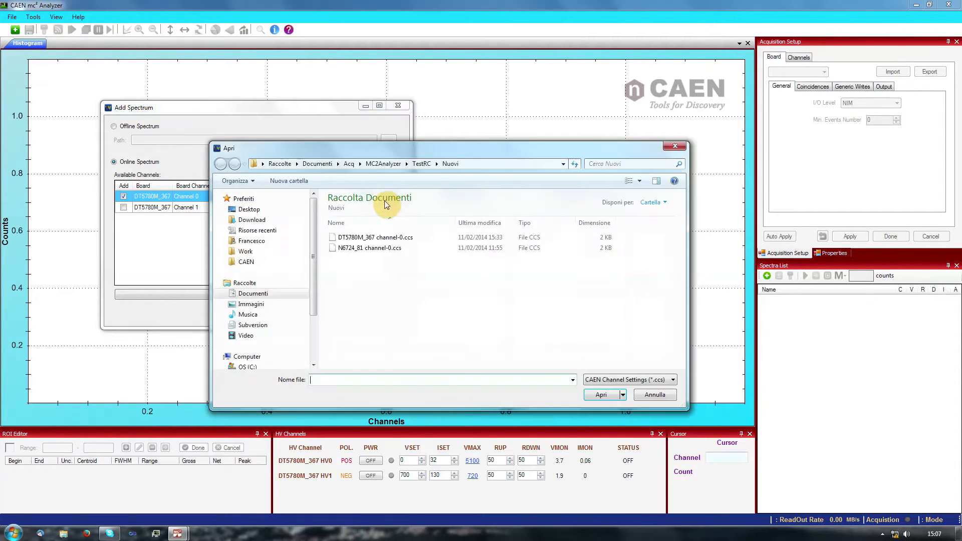
pyautogui.doubleClick(382, 237)
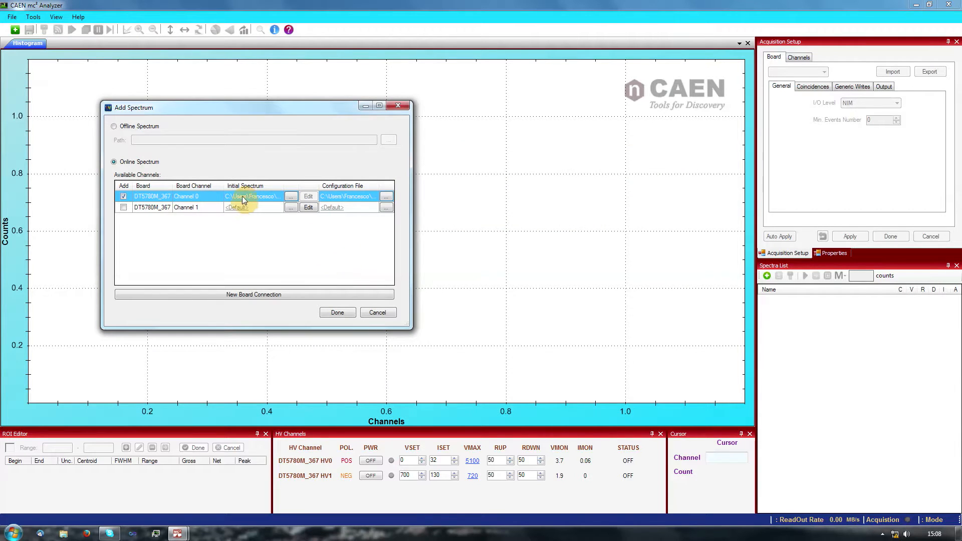
# - Clear the file path from Channel 0's initial spectrum to restore the default
pyautogui.click(259, 196)
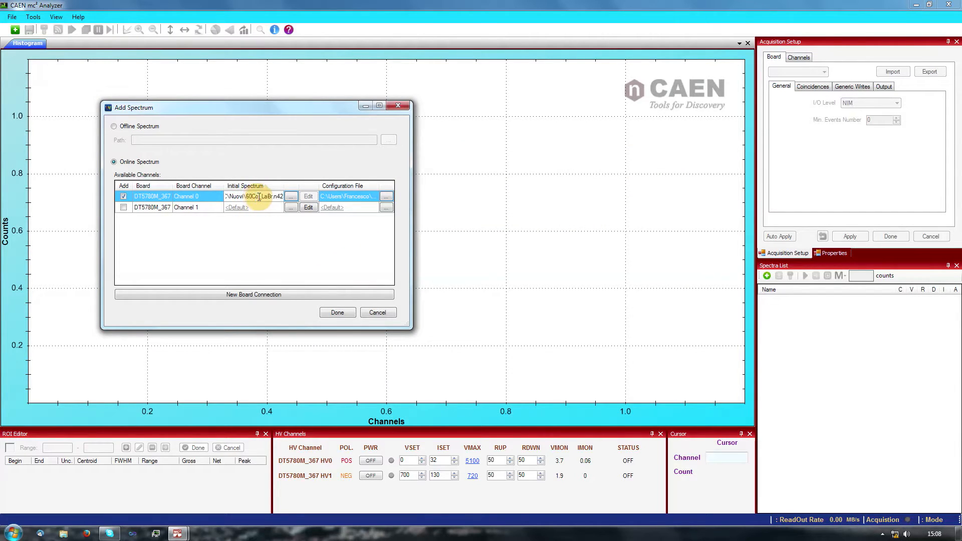
pyautogui.doubleClick(259, 196)
pyautogui.press('Delete')
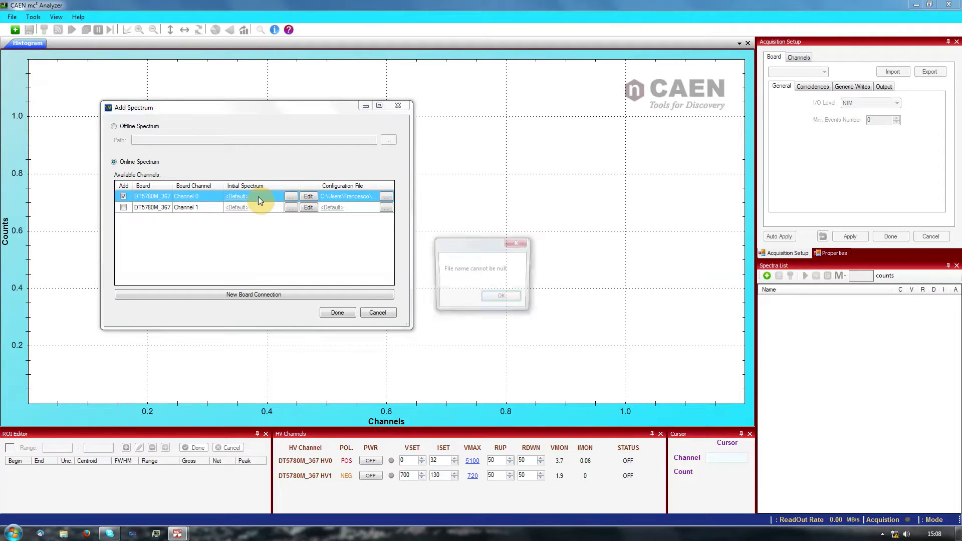
# - Clear the file path from Channel 0's configuration file to restore the default, dismissing the file name messages
pyautogui.click(501, 298)
pyautogui.click(357, 199)
pyautogui.click(358, 198)
pyautogui.doubleClick(360, 198)
pyautogui.press('BackSpace')
pyautogui.press('Return')
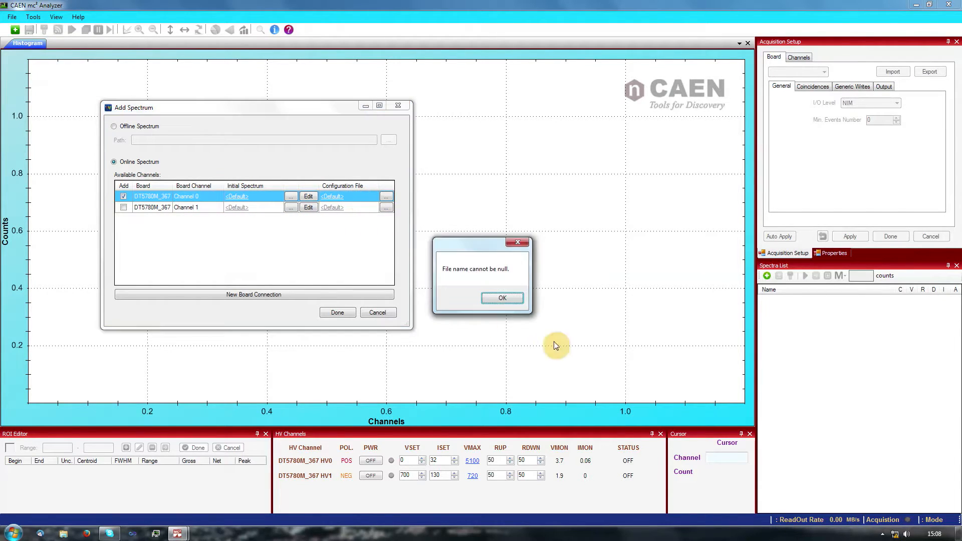
pyautogui.click(498, 297)
# - Add the online spectrum for Channel 0 with its default initial spectrum and configuration file
pyautogui.click(195, 205)
pyautogui.click(194, 199)
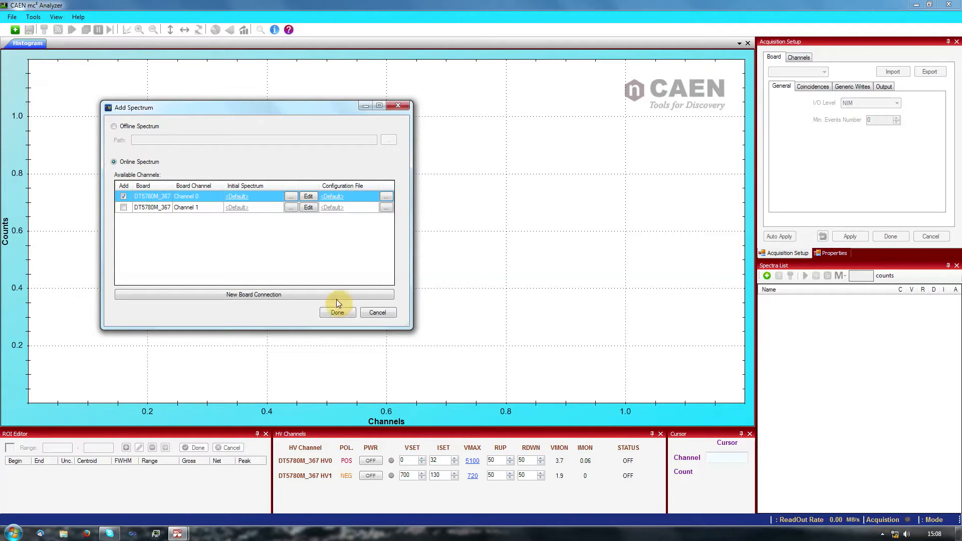
pyautogui.click(336, 311)
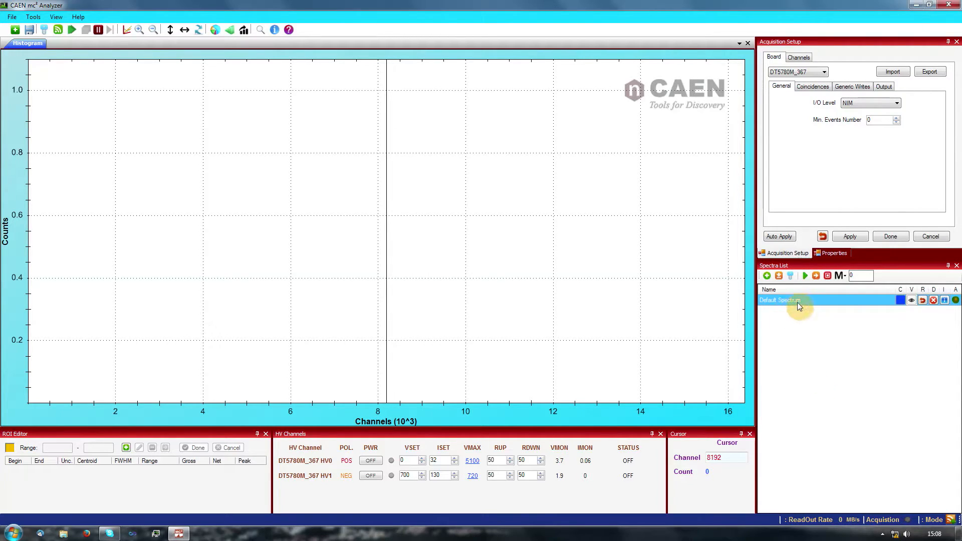
# - Rename the added spectrum in the spectra list as "60Co - LaBr"
pyautogui.click(814, 299)
pyautogui.moveTo(798, 300); pyautogui.dragTo(746, 299)
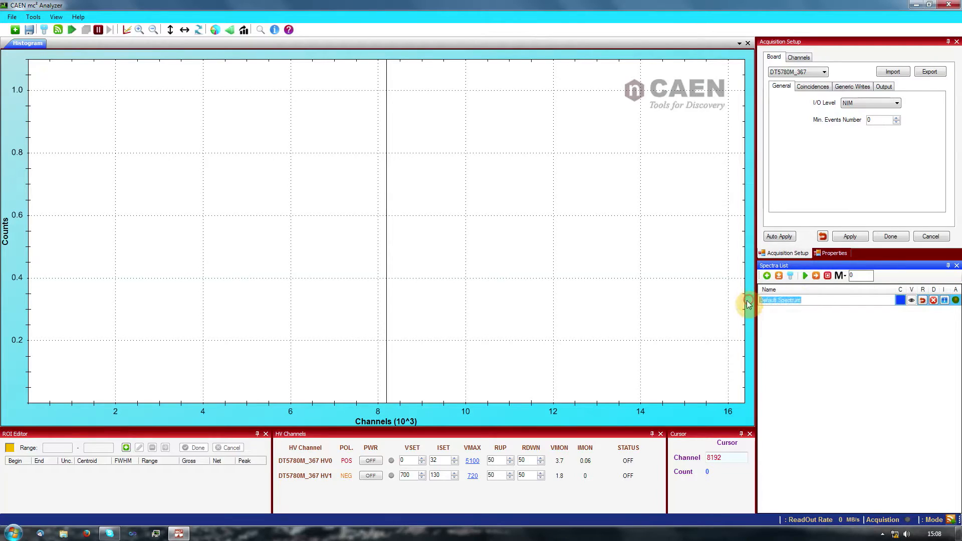
pyautogui.press('BackSpace')
pyautogui.write('60')
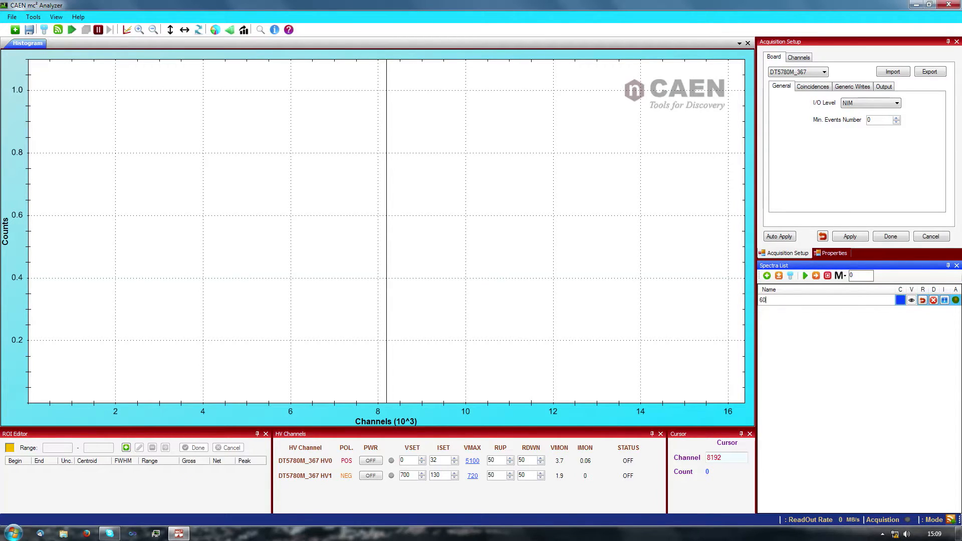
pyautogui.write('Co - LaBr')
pyautogui.press('Return')
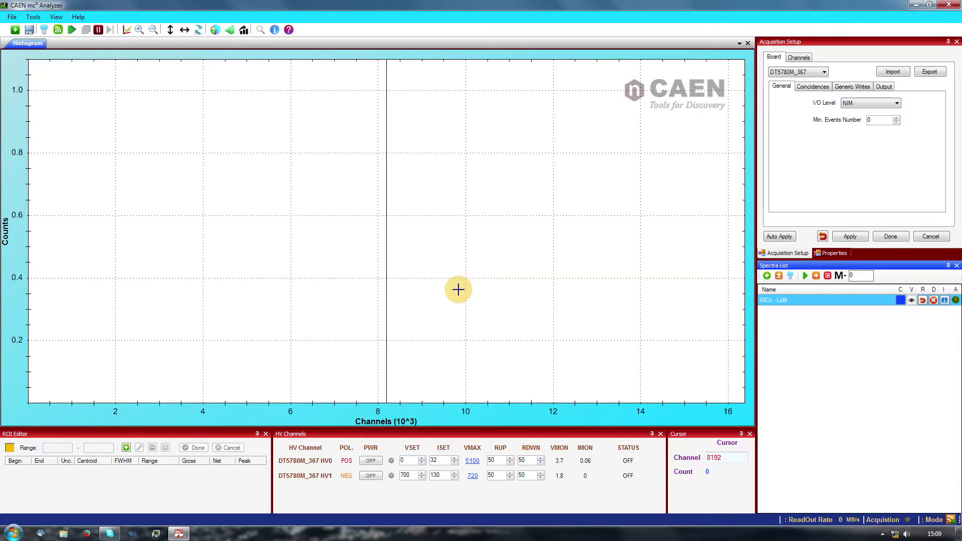
# - Set VSET to 700 for the negative high-voltage channel HV1 of DT5780M_367 and power that channel on
pyautogui.click(321, 434)
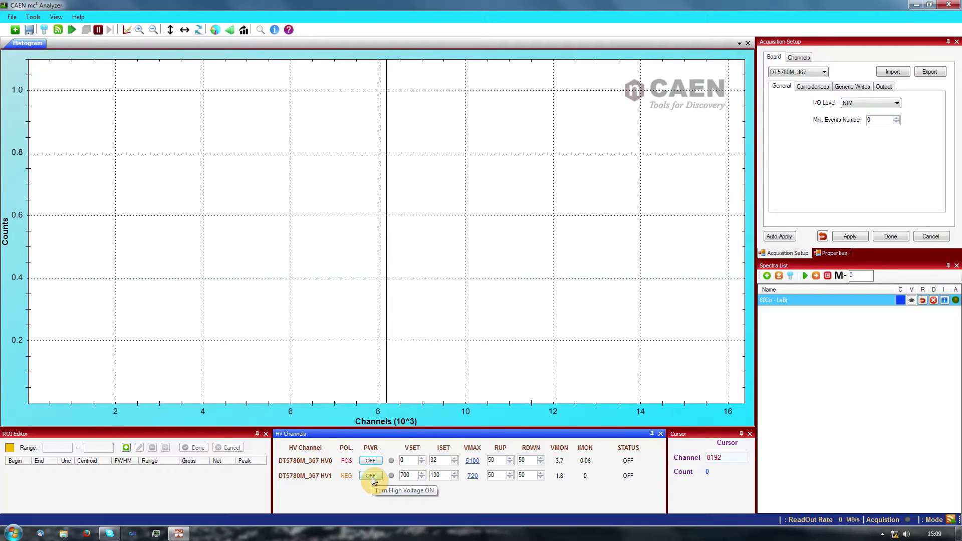
pyautogui.doubleClick(413, 475)
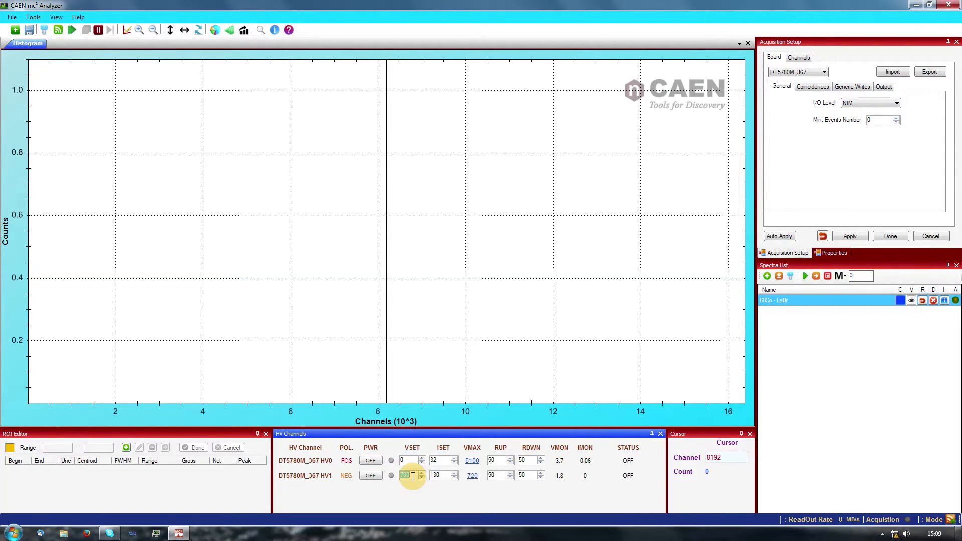
pyautogui.click(440, 475)
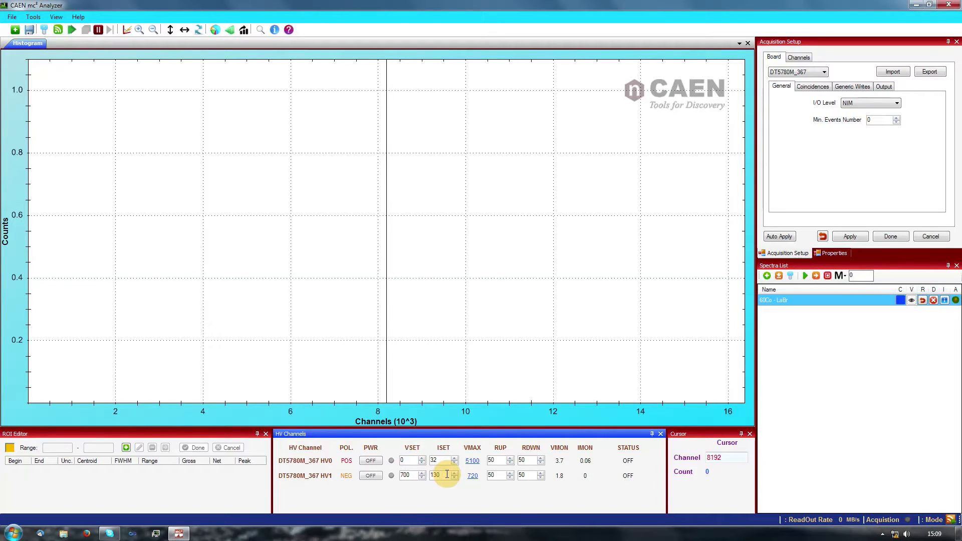
pyautogui.click(501, 476)
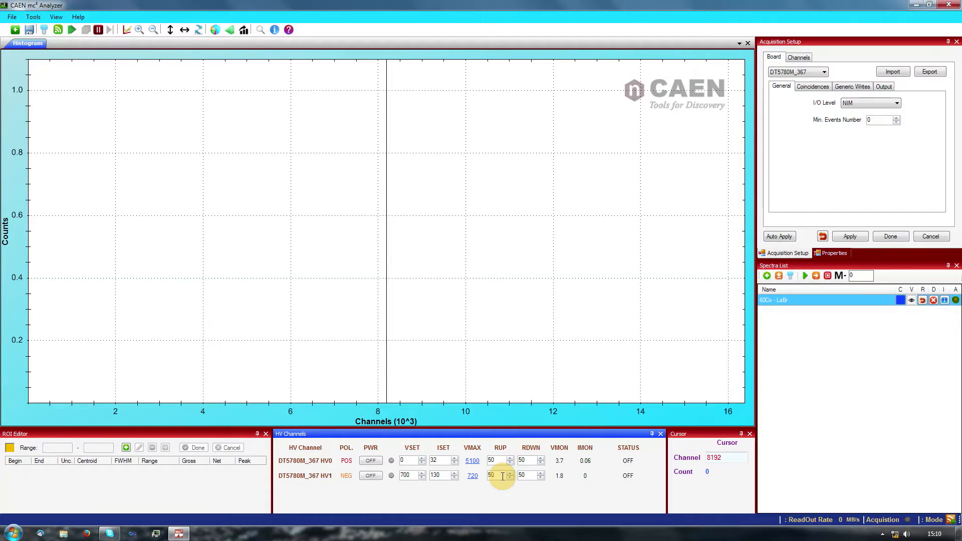
pyautogui.click(530, 474)
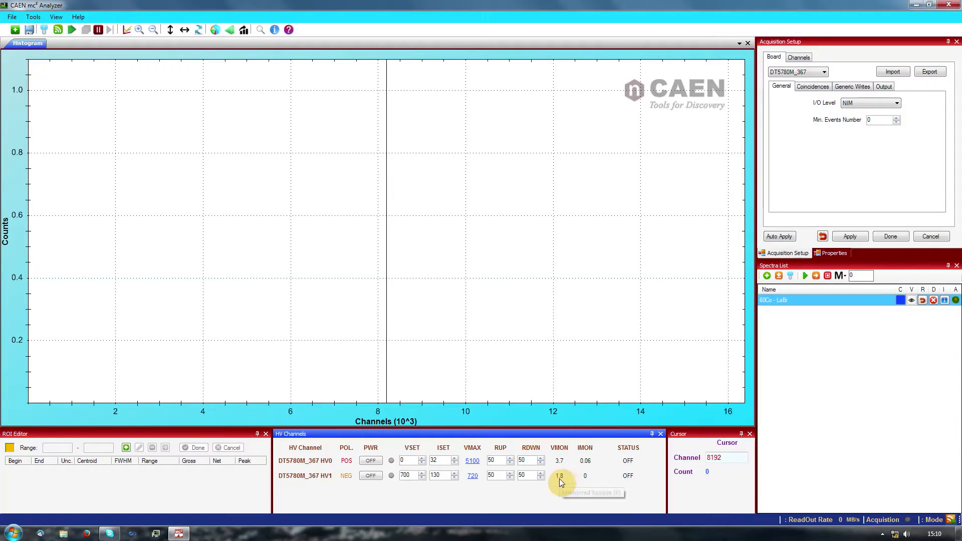
pyautogui.doubleClick(409, 475)
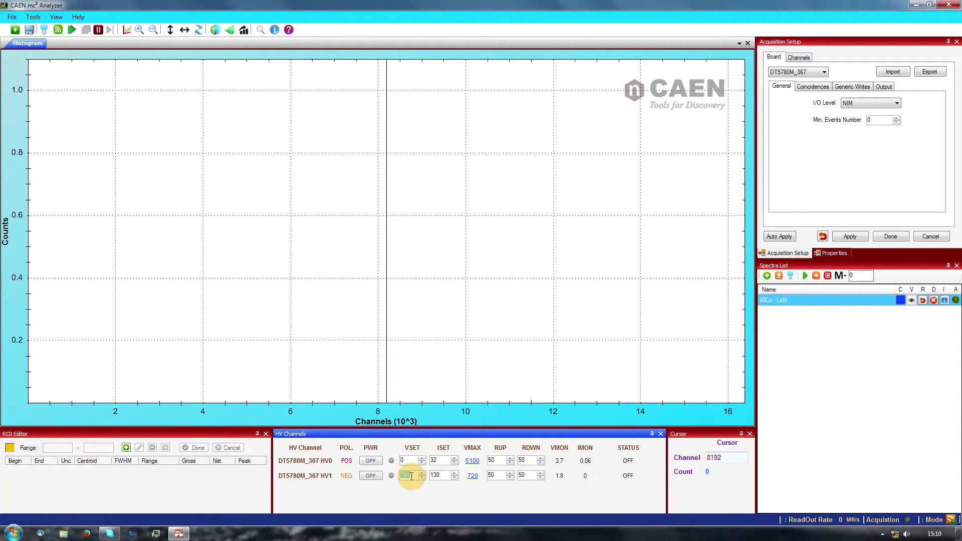
pyautogui.write('700')
pyautogui.click(436, 475)
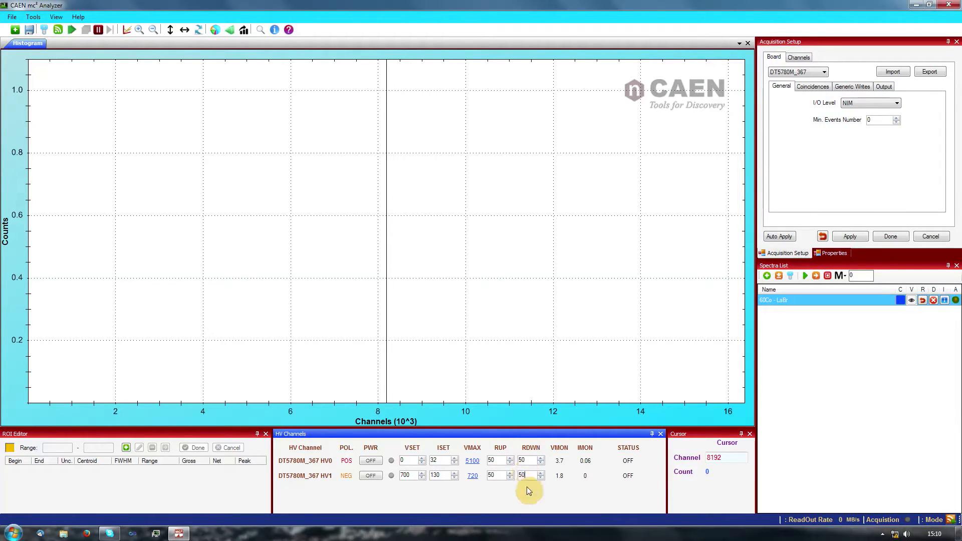
pyautogui.click(362, 475)
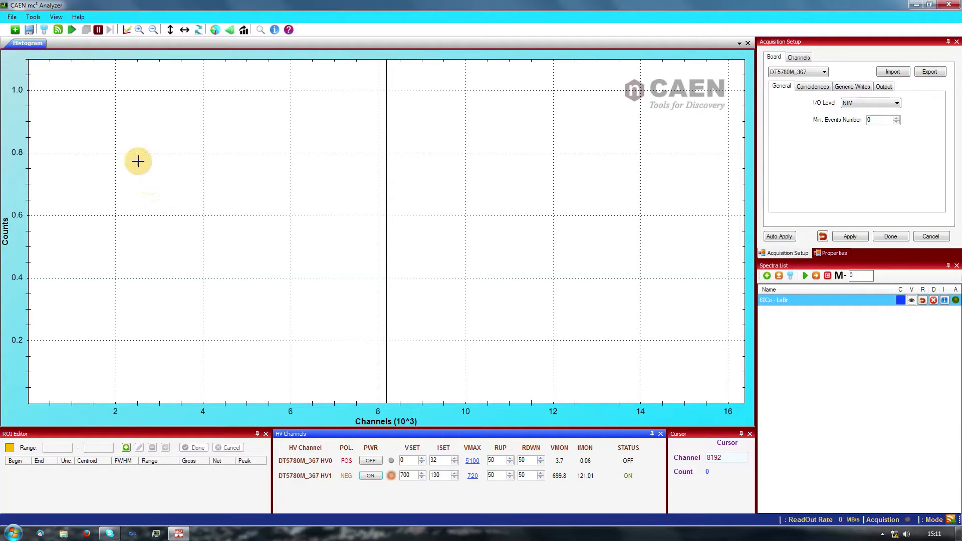
# - Open the signal inspector for channel DT5780M_367 Ch-0 in waveform mode and start the acquisition
pyautogui.click(59, 31)
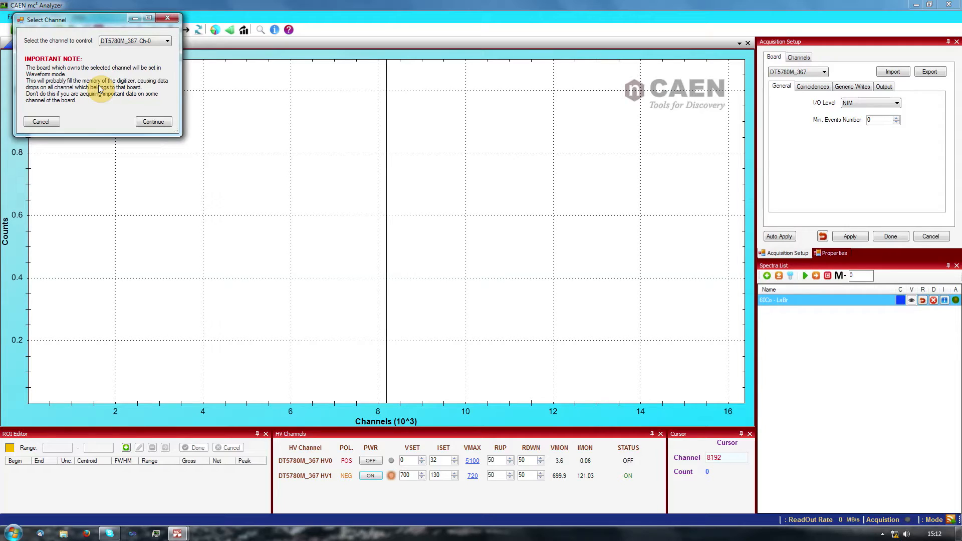
pyautogui.click(154, 122)
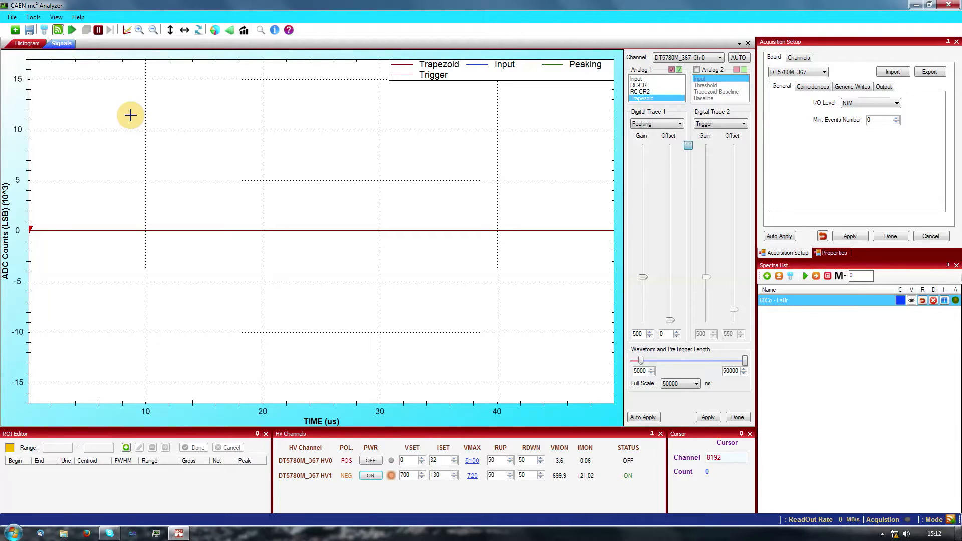
pyautogui.click(72, 31)
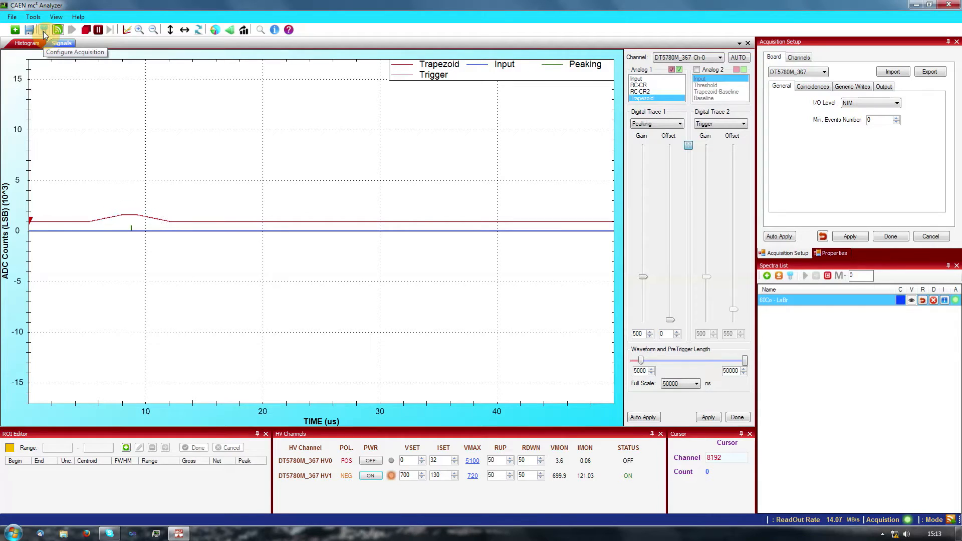
pyautogui.click(56, 17)
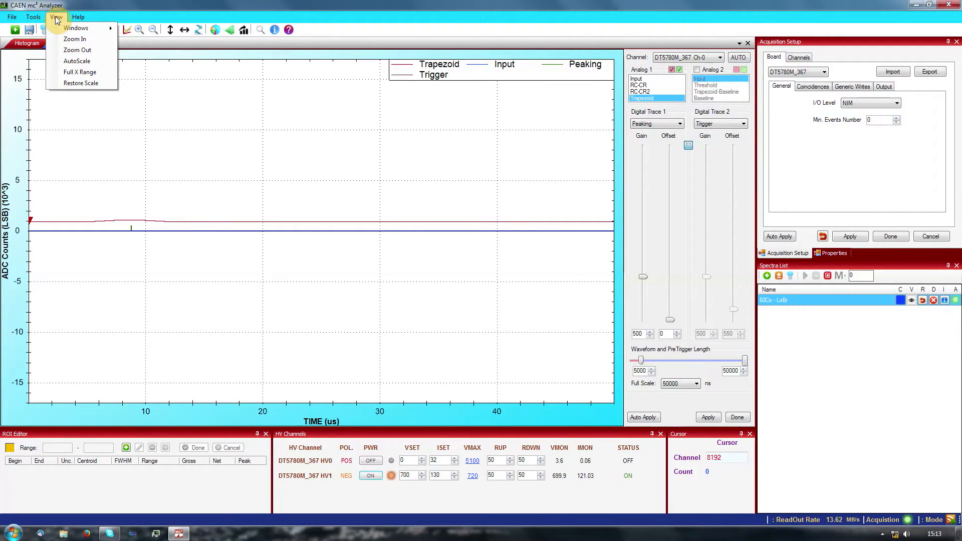
pyautogui.moveTo(83, 32)
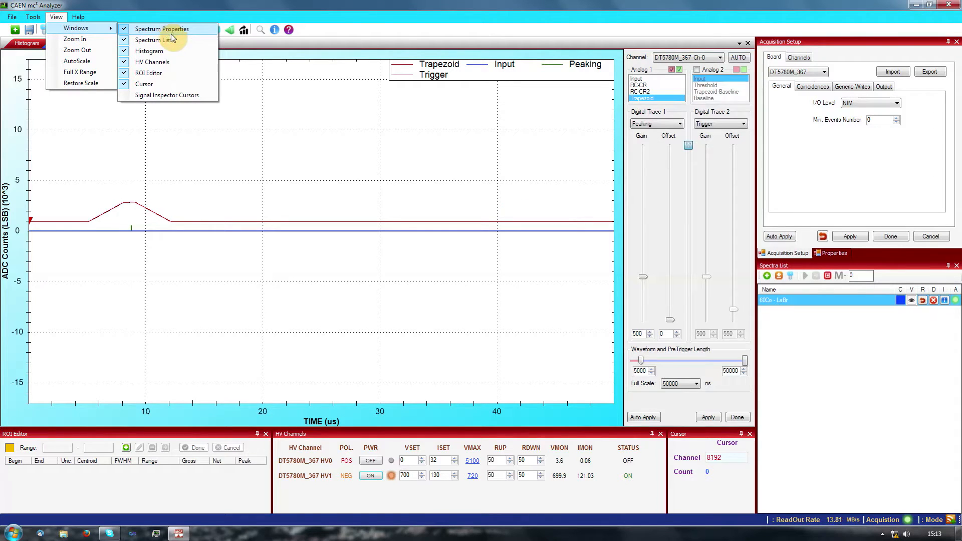
pyautogui.click(317, 108)
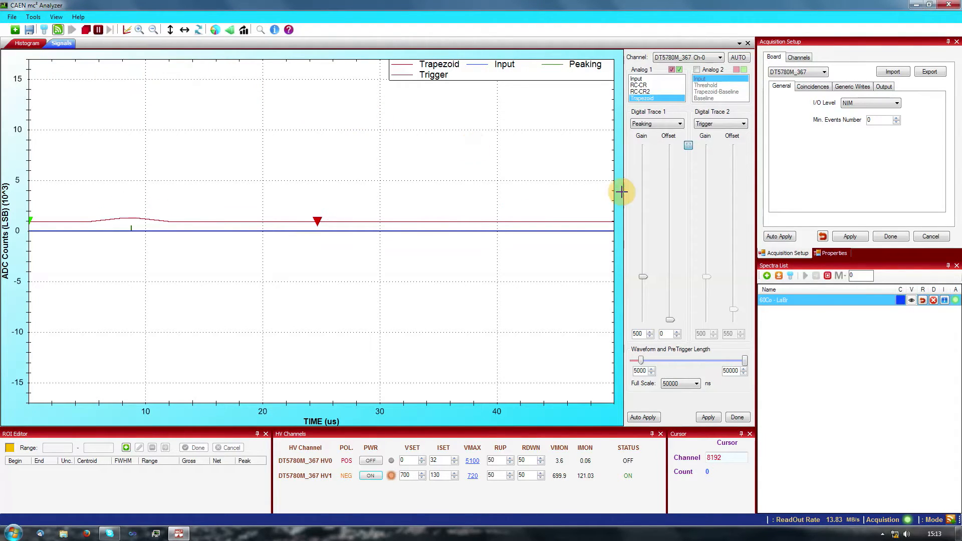
# - Show the 60Co - LaBr channel's input signal settings in the acquisition setup, looking briefly at the board's general settings
pyautogui.click(790, 277)
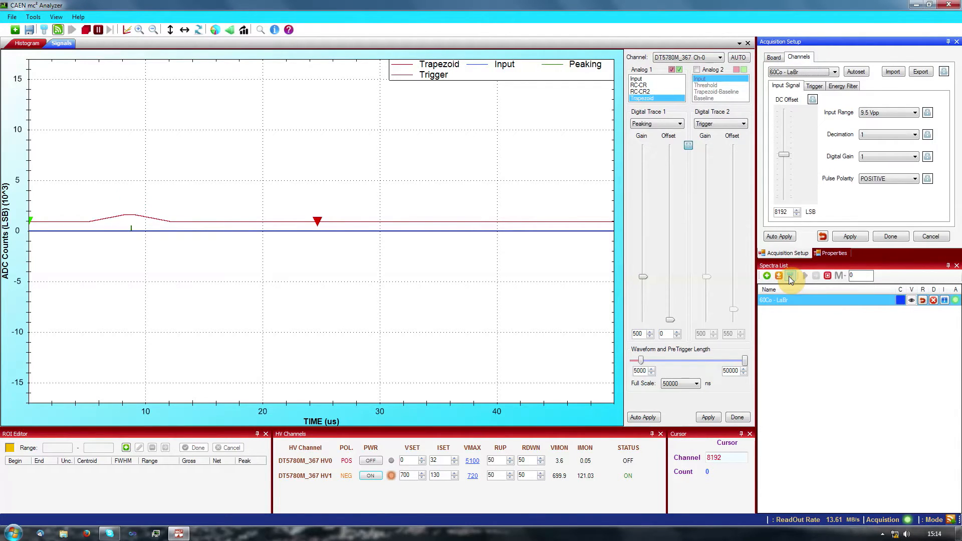
pyautogui.click(776, 59)
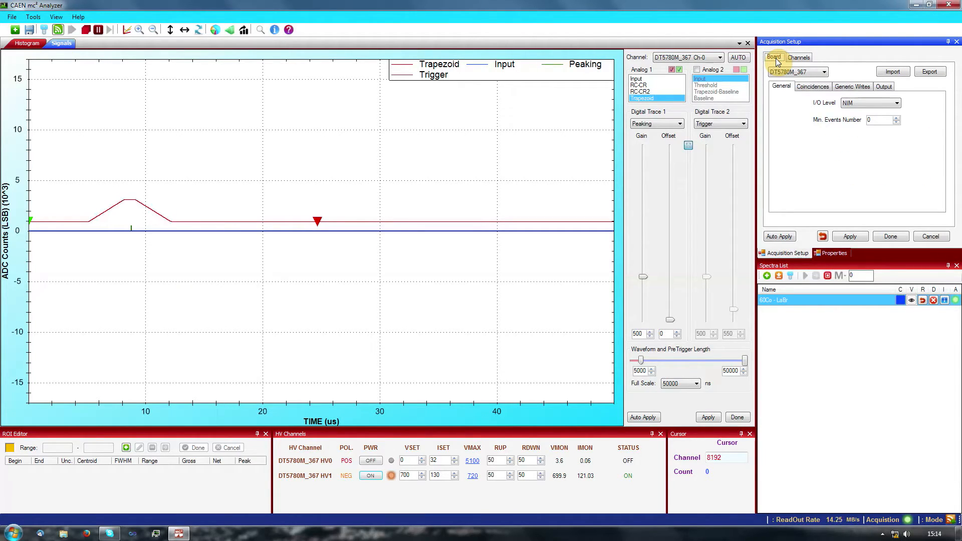
pyautogui.click(798, 57)
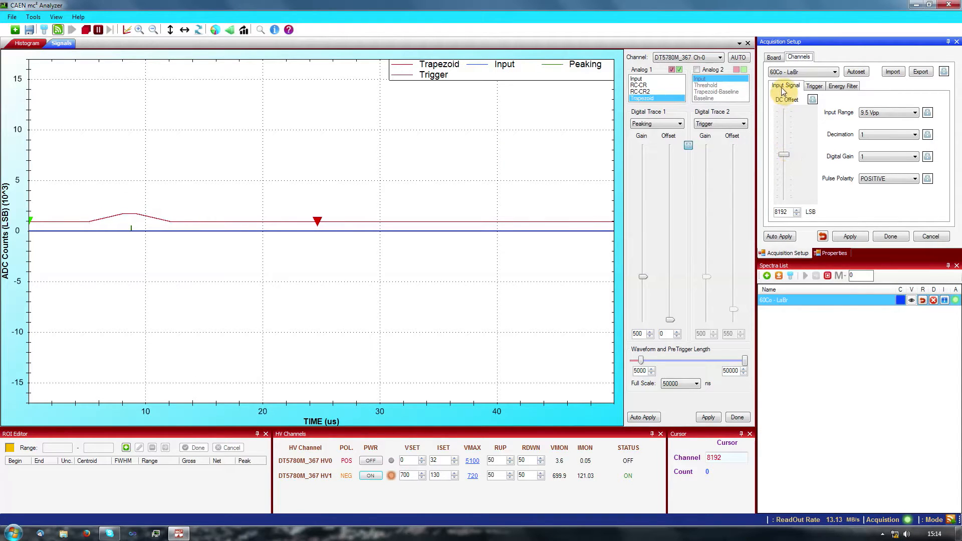
# - Turn on automatic applying for the signal traces and switch Analog 1 through Input, RC-CR and RC-CR2
pyautogui.click(640, 80)
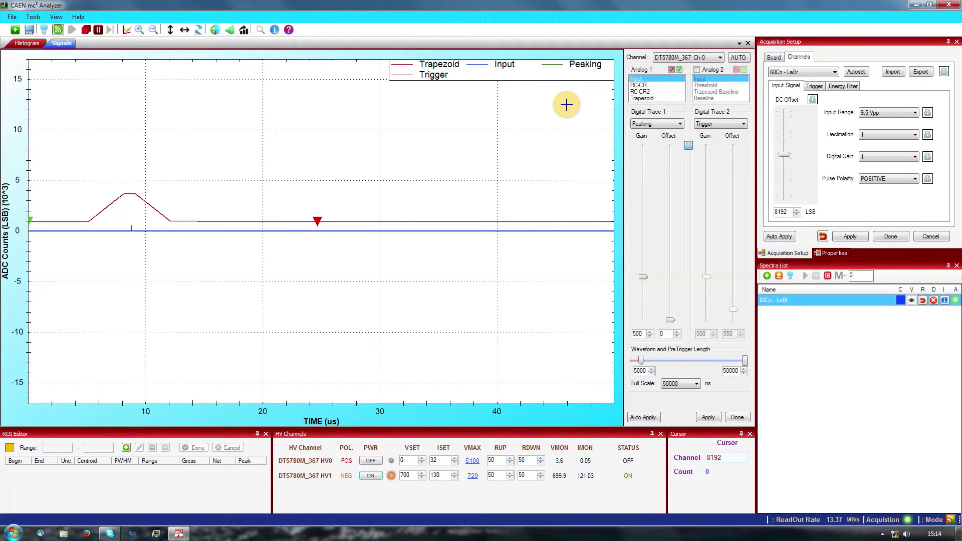
pyautogui.click(708, 418)
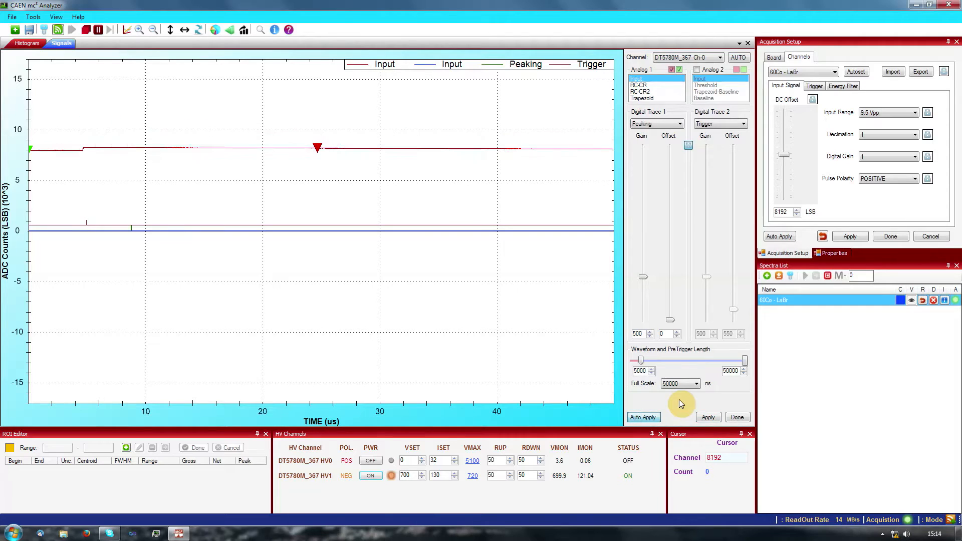
pyautogui.click(640, 86)
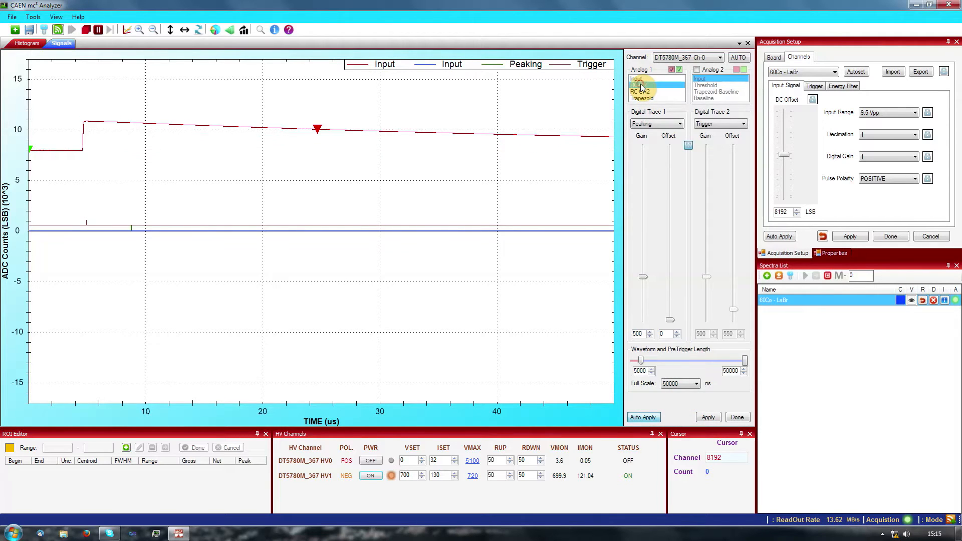
pyautogui.click(643, 92)
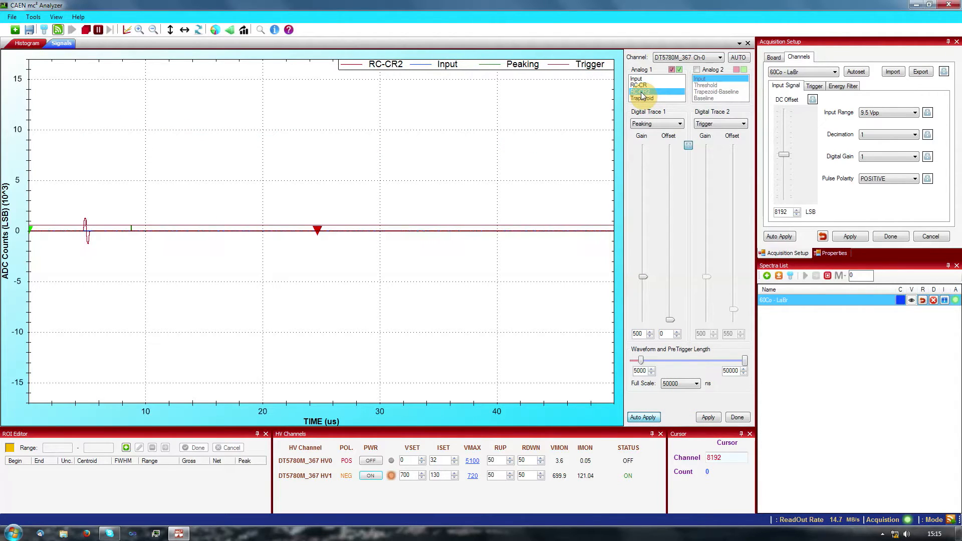
# - Enable the Analog 2 trace with Input and set Analog 1 to RC-CR2, comparing it with Input first
pyautogui.click(641, 80)
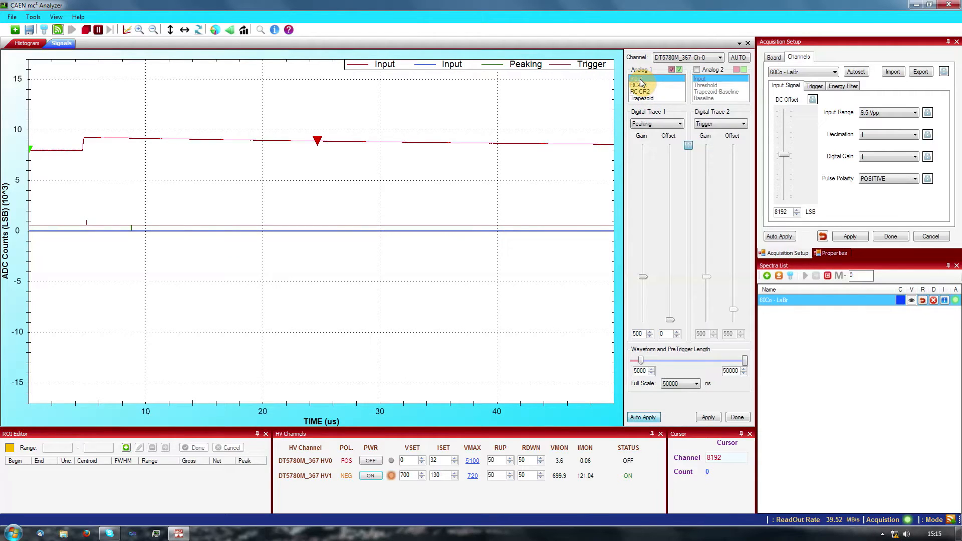
pyautogui.click(696, 70)
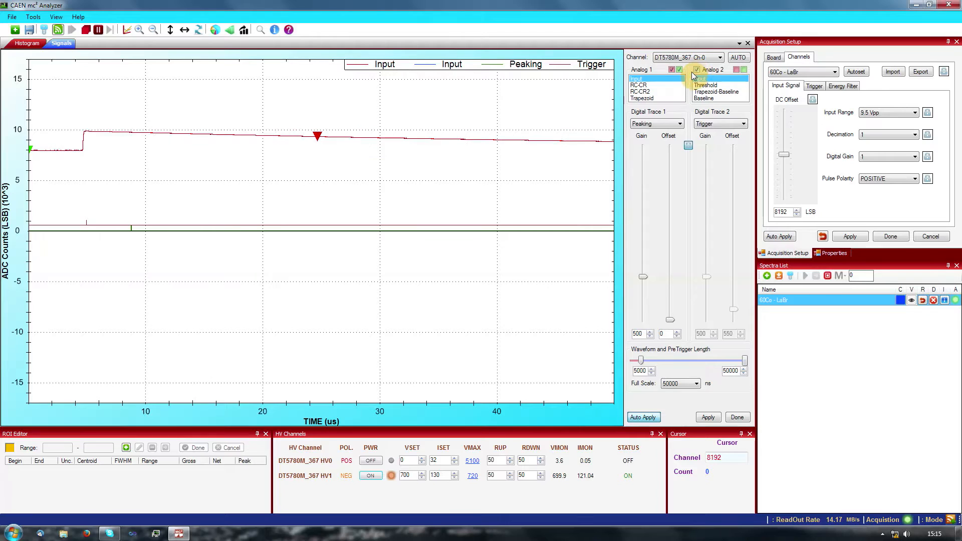
pyautogui.click(642, 92)
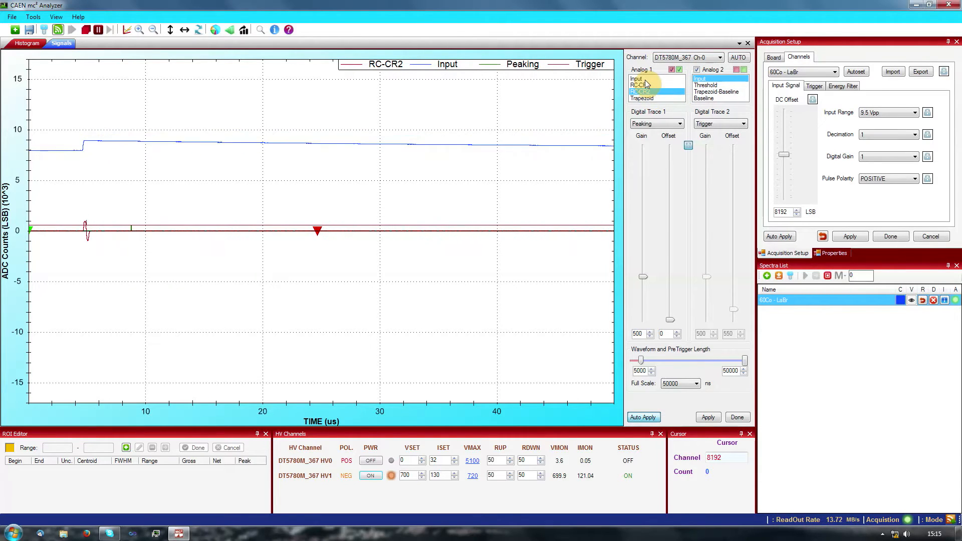
# - Set the 60Co - LaBr channel's pulse polarity to NEGATIVE and apply the change
pyautogui.click(889, 180)
pyautogui.click(888, 194)
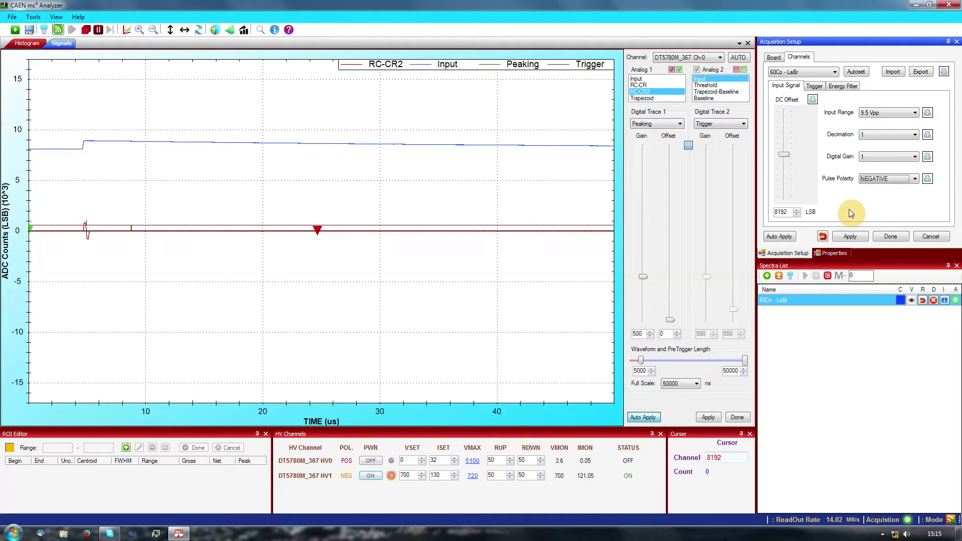
pyautogui.click(852, 237)
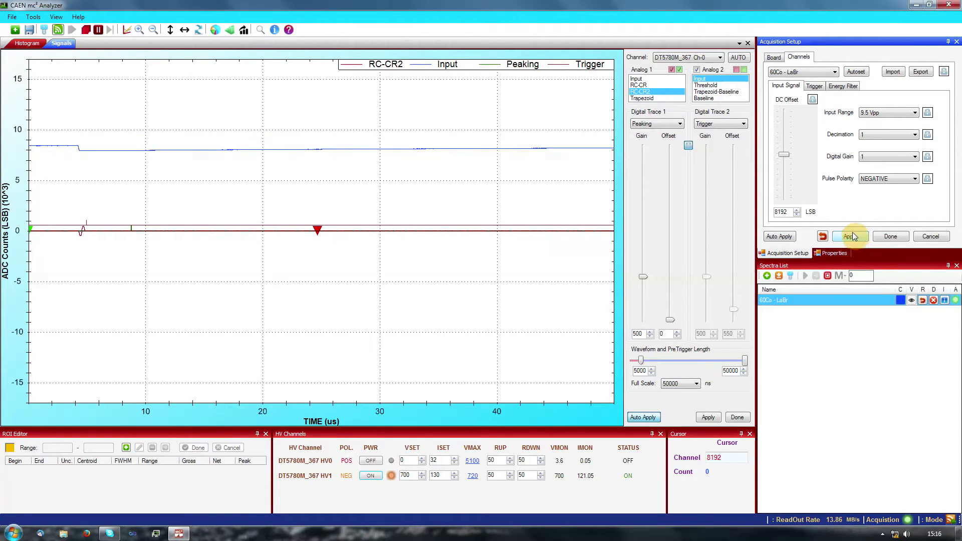
# - Turn on automatic applying in the acquisition setup and set the channel's pulse polarity to POSITIVE
pyautogui.click(779, 236)
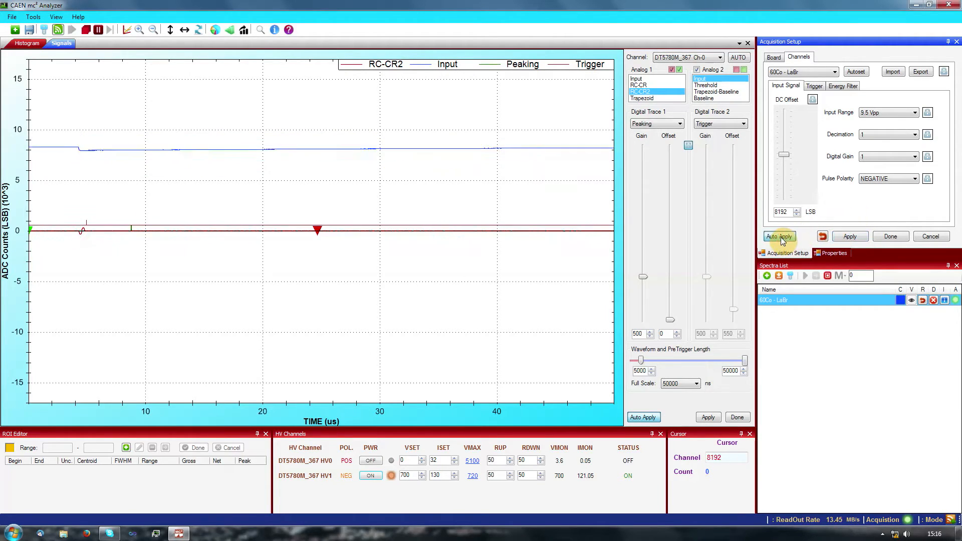
pyautogui.click(881, 181)
pyautogui.click(881, 181)
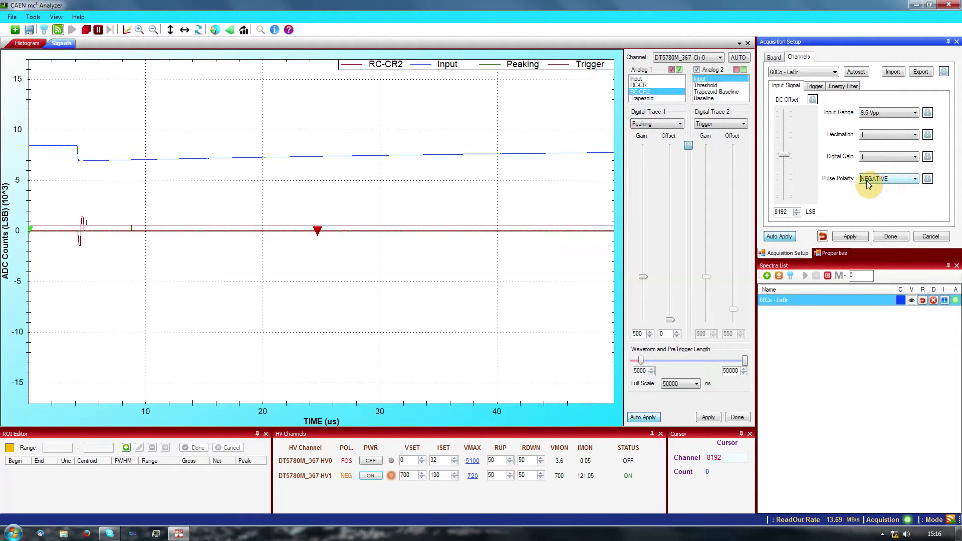
pyautogui.click(889, 179)
pyautogui.click(887, 188)
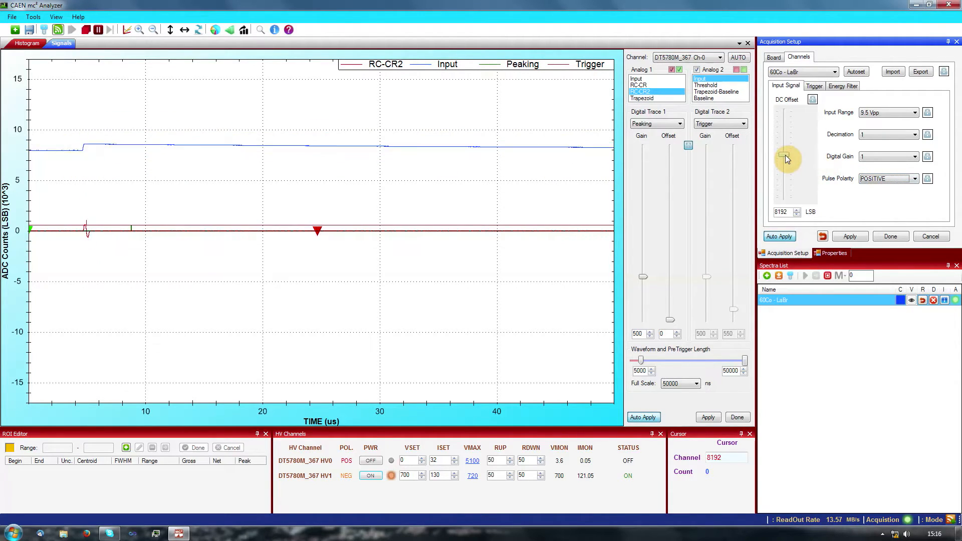
# - Try a DC offset of 15000 LSB for the 60Co - LaBr channel's input signal
pyautogui.moveTo(785, 156); pyautogui.dragTo(785, 162)
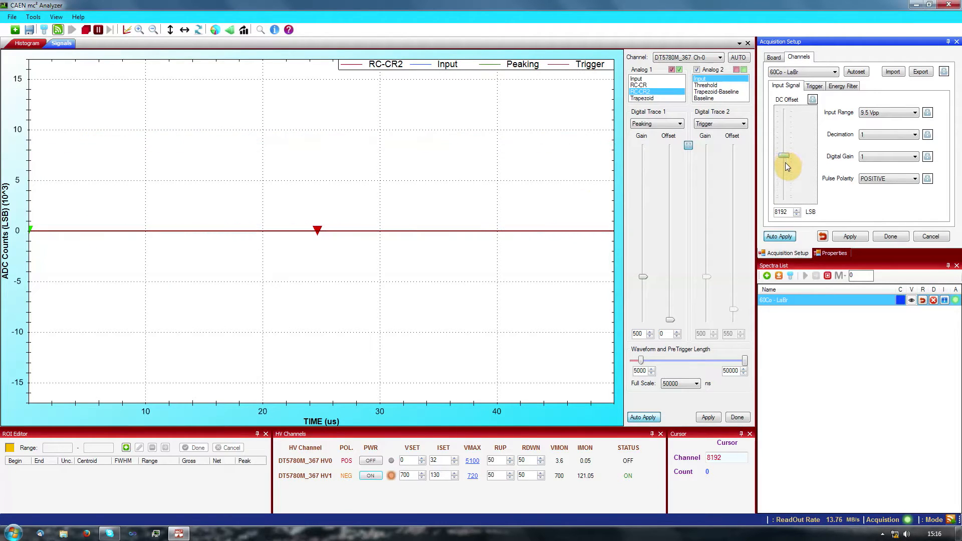
pyautogui.doubleClick(788, 213)
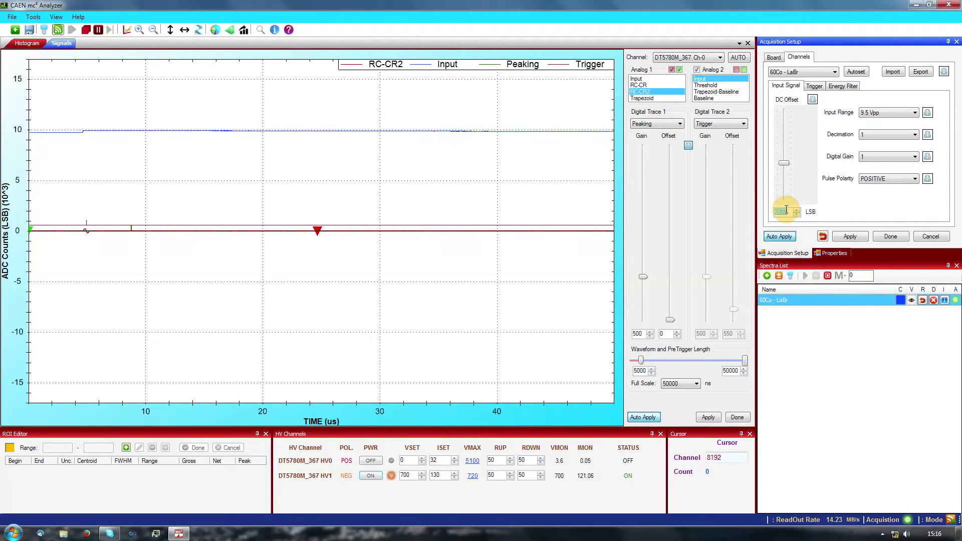
pyautogui.write('15000')
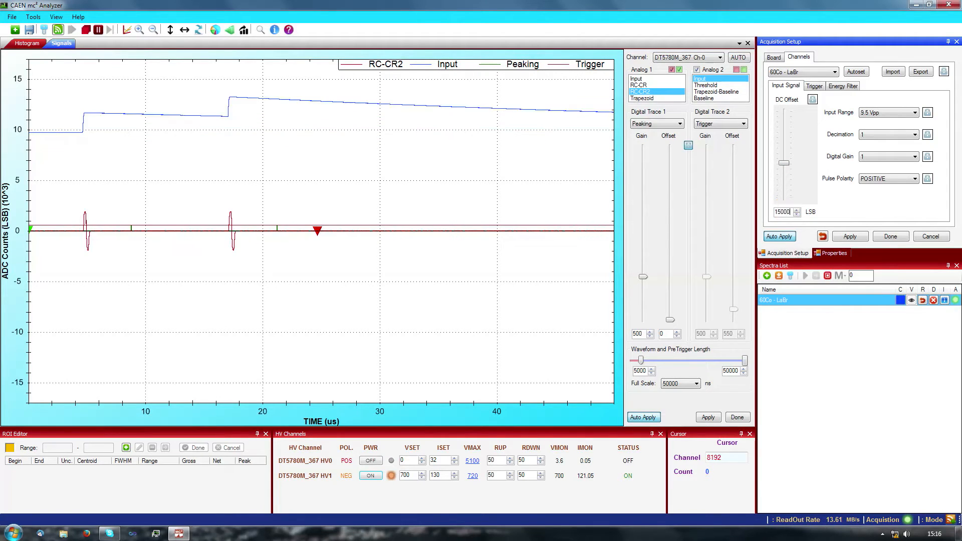
pyautogui.press('Return')
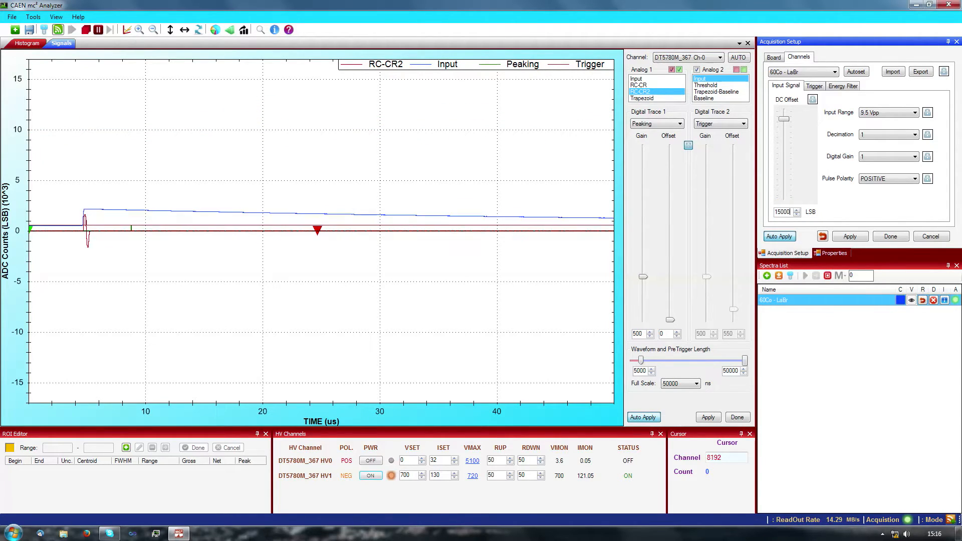
# - Set the channel's DC offset to 14500 LSB and its input range to 3.7 Vpp
pyautogui.doubleClick(780, 210)
pyautogui.write('14500')
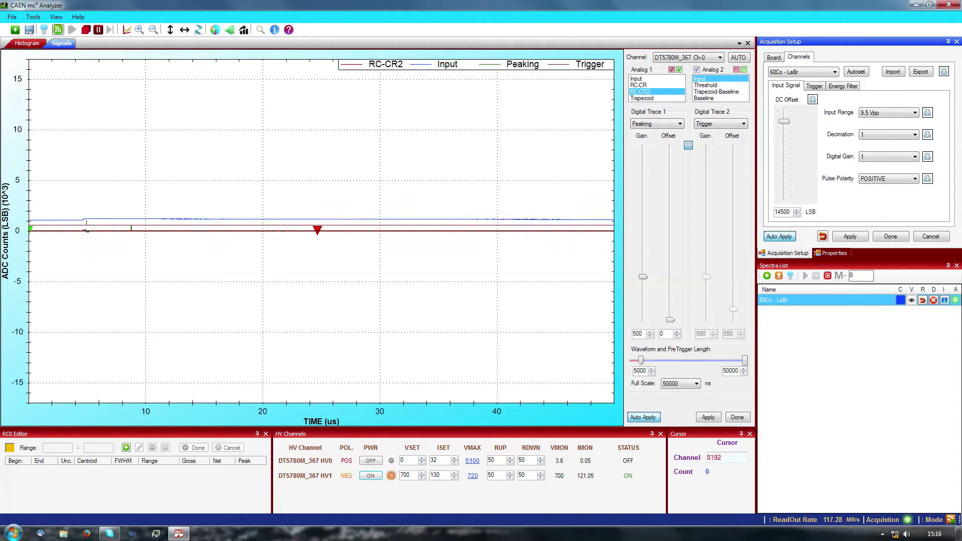
pyautogui.click(882, 114)
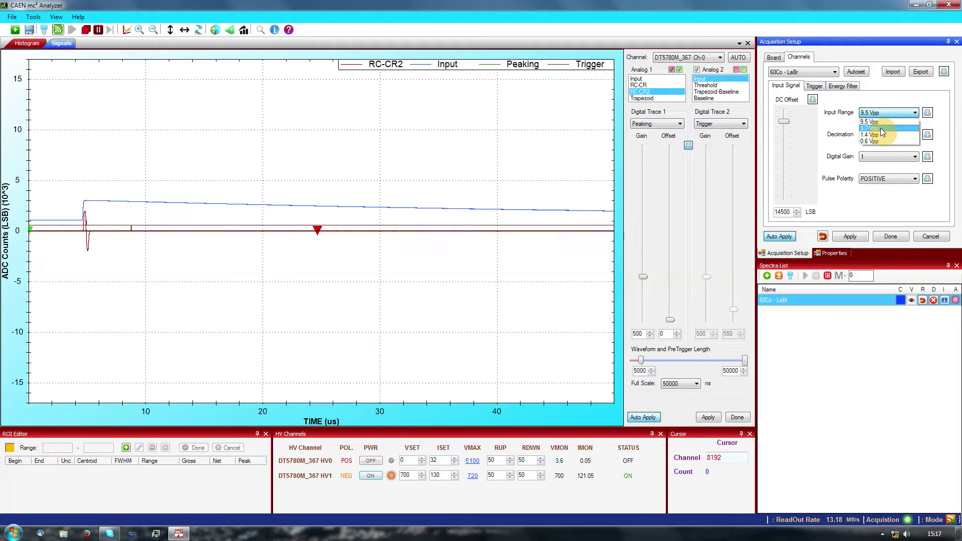
pyautogui.click(879, 128)
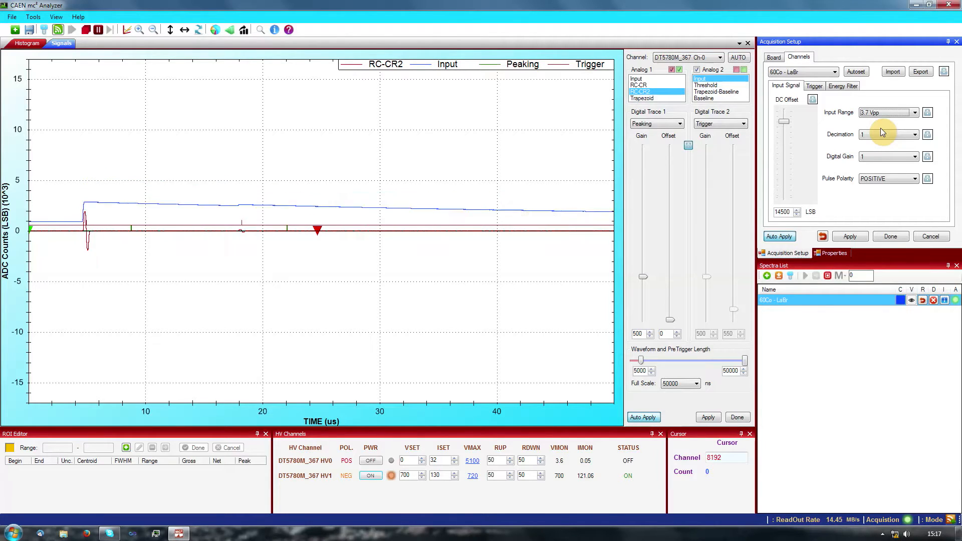
# - In the channel's trigger settings, try an input rise time of 0.6 us and settle on 0.40 us
pyautogui.click(814, 87)
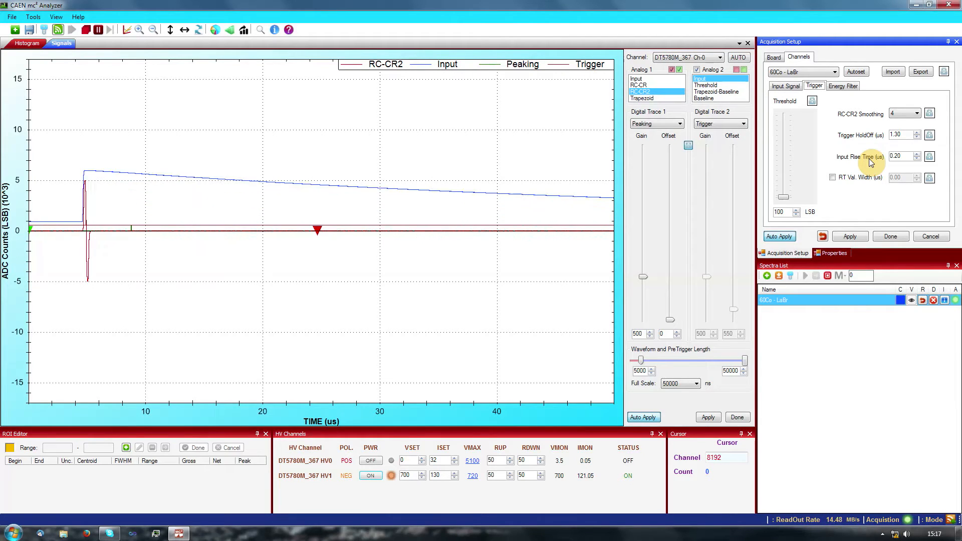
pyautogui.doubleClick(906, 155)
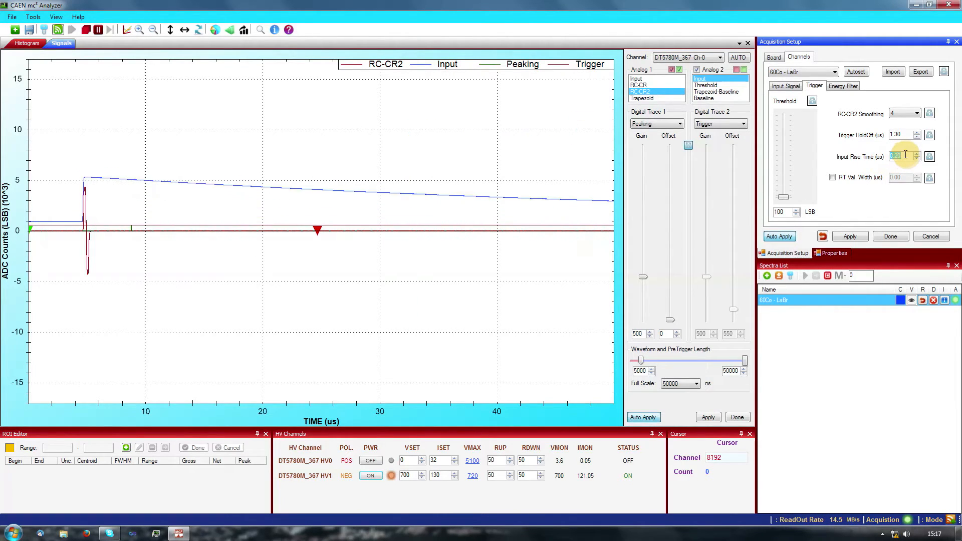
pyautogui.write('0.6')
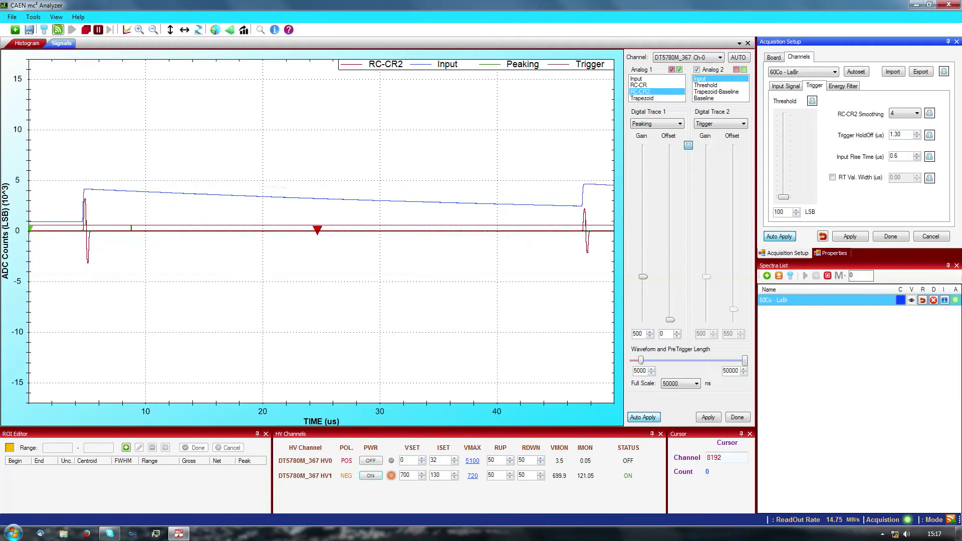
pyautogui.press('Return')
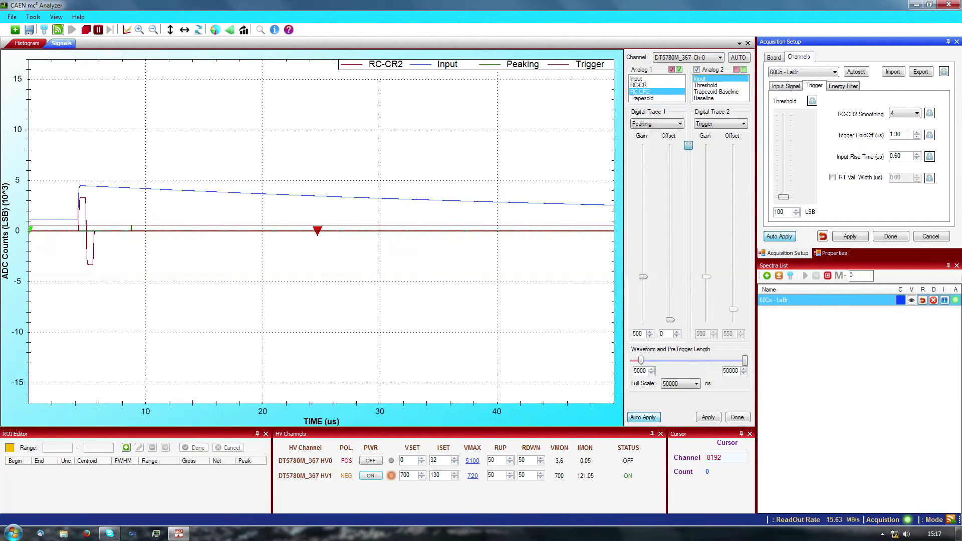
pyautogui.click(905, 158)
pyautogui.write('0.40')
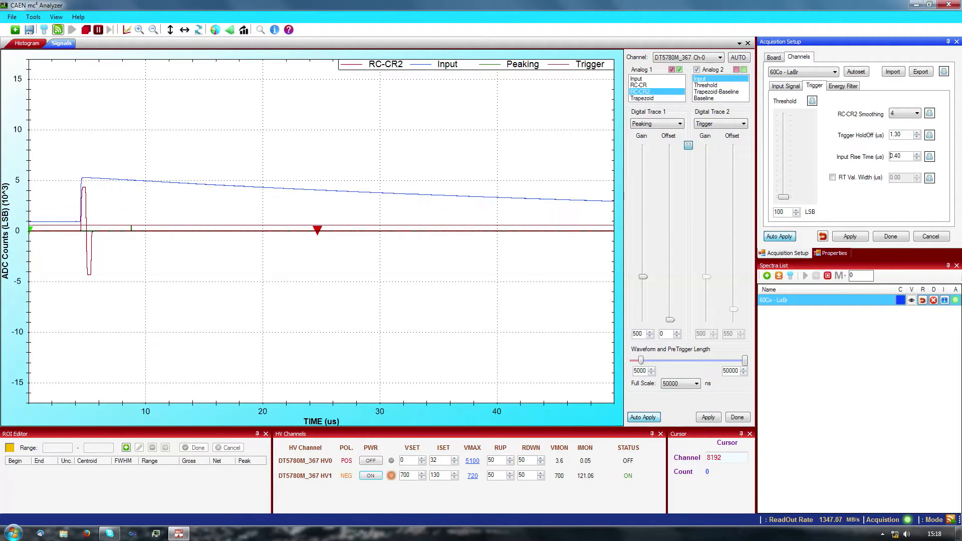
pyautogui.click(904, 157)
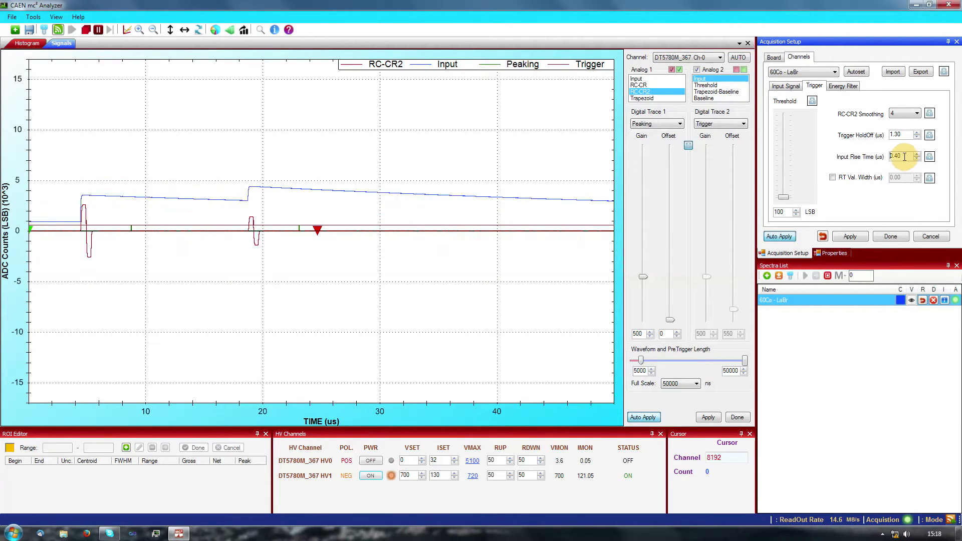
pyautogui.click(906, 134)
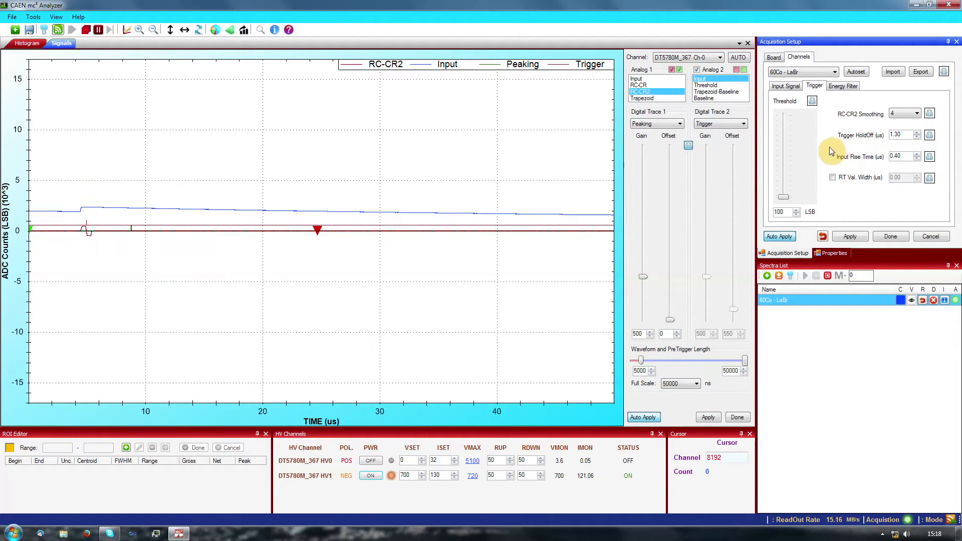
# - Set Digital Trace 1 to trgHoldOff, examine the hold-off signal close up around the pulse near 5 us, and restore the full plot range
pyautogui.click(651, 126)
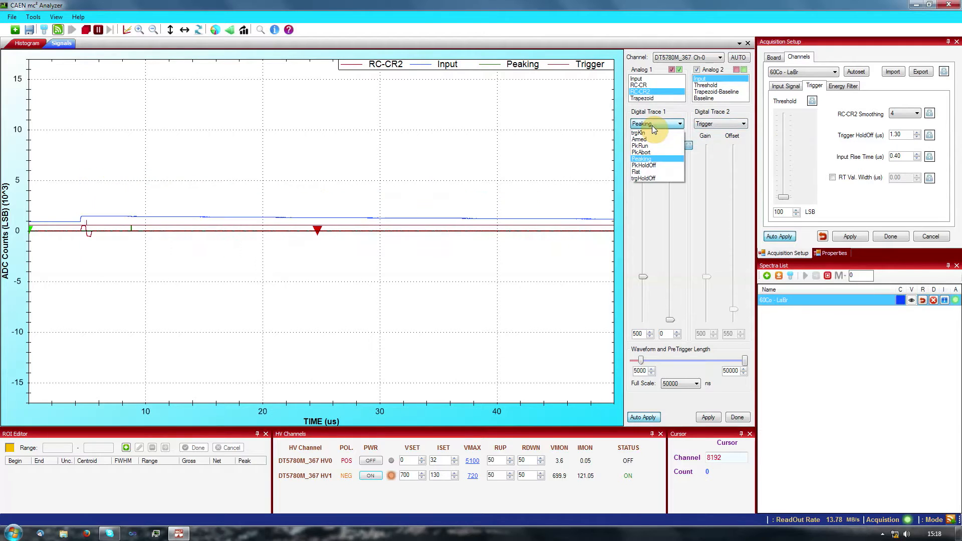
pyautogui.click(651, 178)
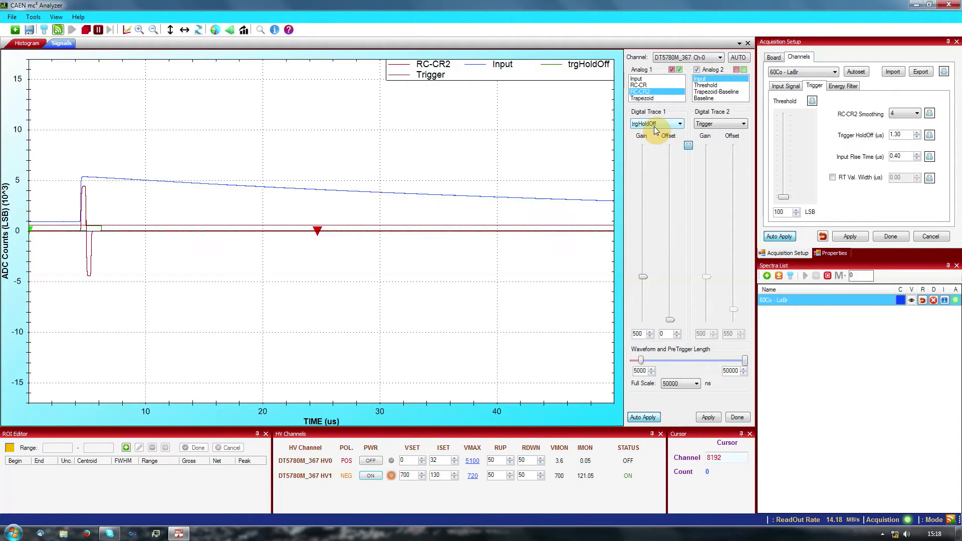
pyautogui.moveTo(61, 197); pyautogui.dragTo(133, 254)
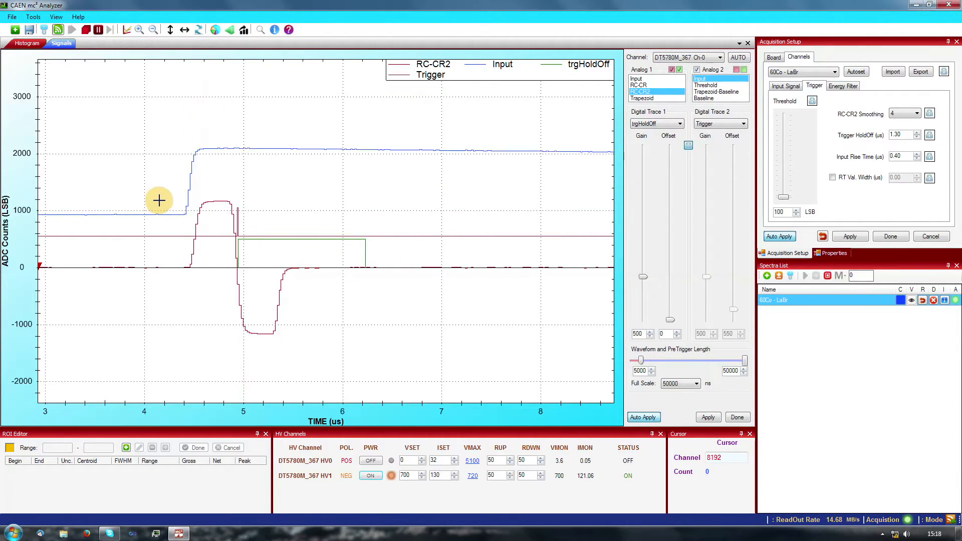
pyautogui.moveTo(157, 189); pyautogui.dragTo(405, 286)
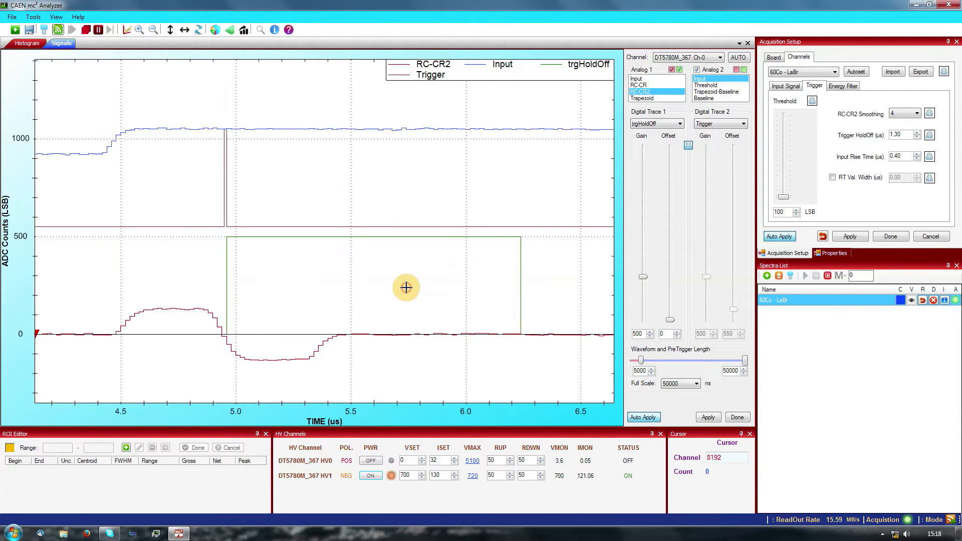
pyautogui.rightClick(367, 178)
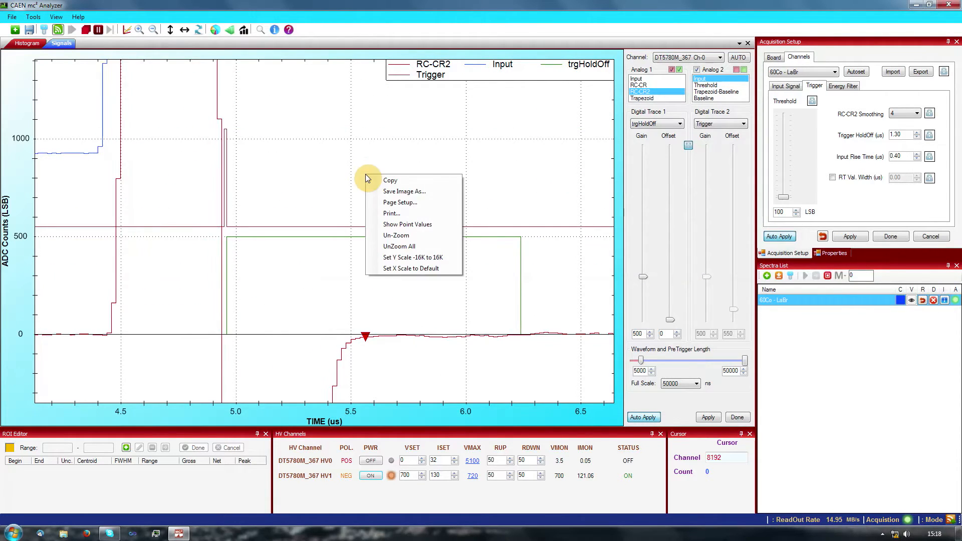
pyautogui.click(396, 237)
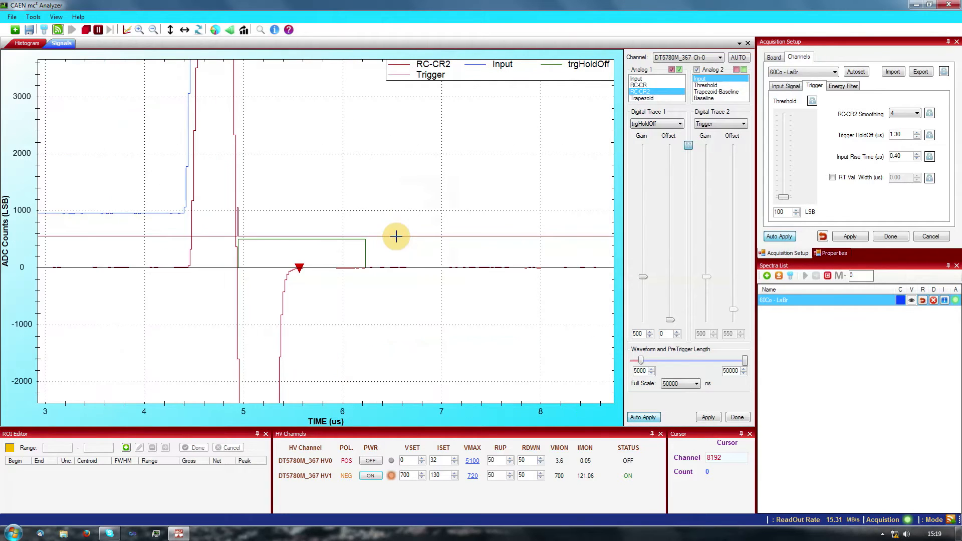
pyautogui.rightClick(356, 204)
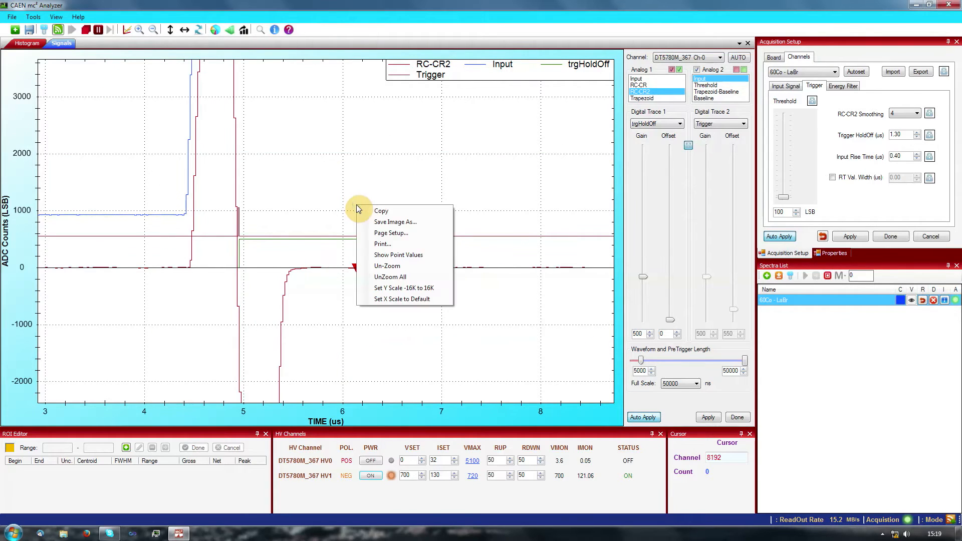
pyautogui.click(395, 277)
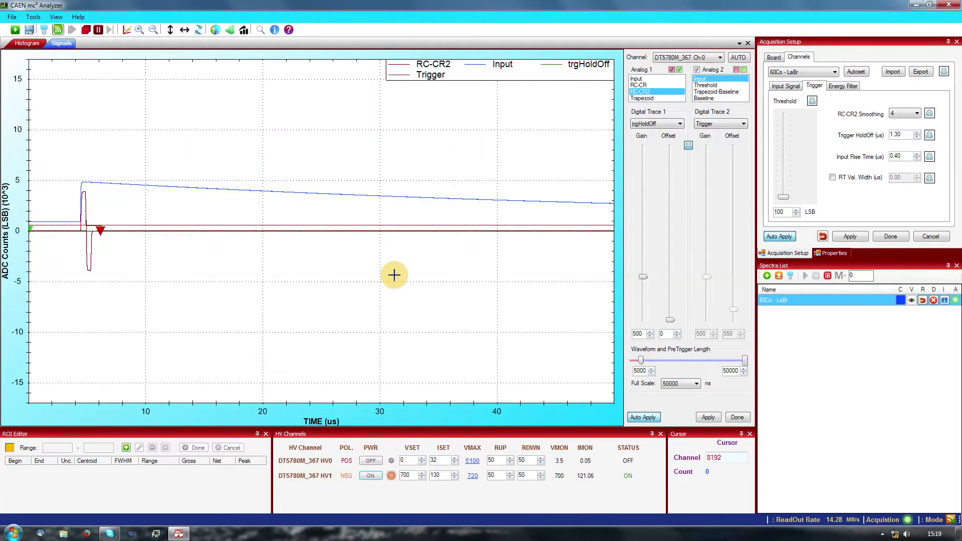
# - Place the plot cursors at about 4.8 us and 18.11 us and read their values and differences in the Signal Inspector Cursors window, closing it when done
pyautogui.click(178, 209)
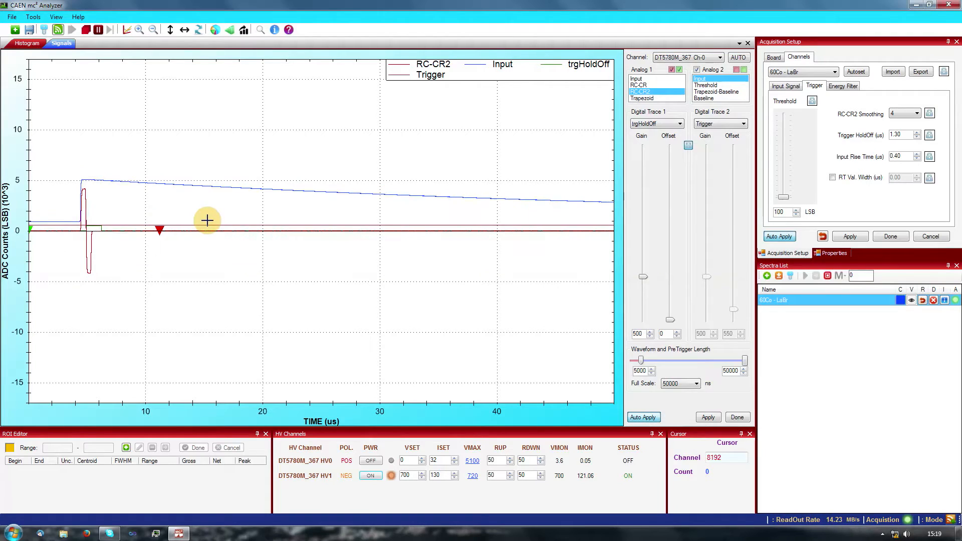
pyautogui.click(161, 221)
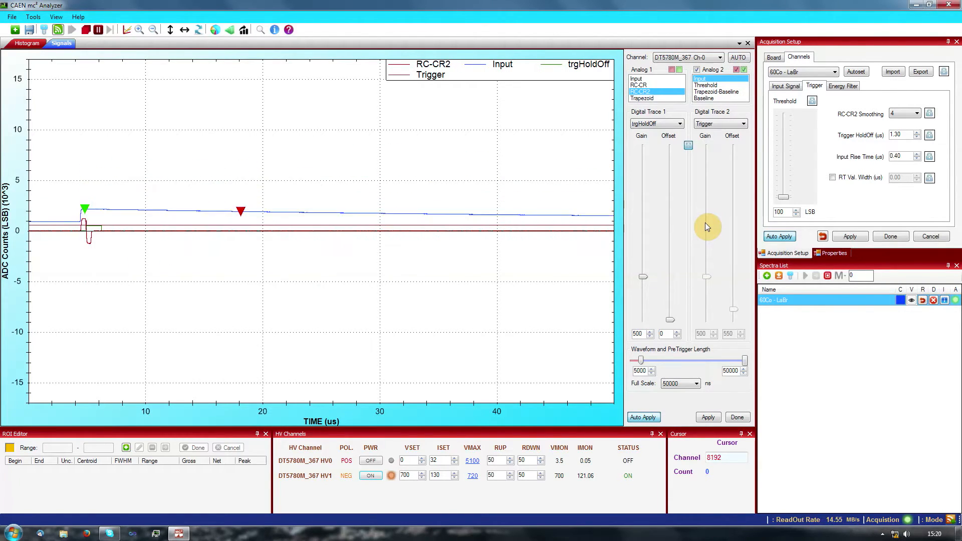
pyautogui.click(56, 16)
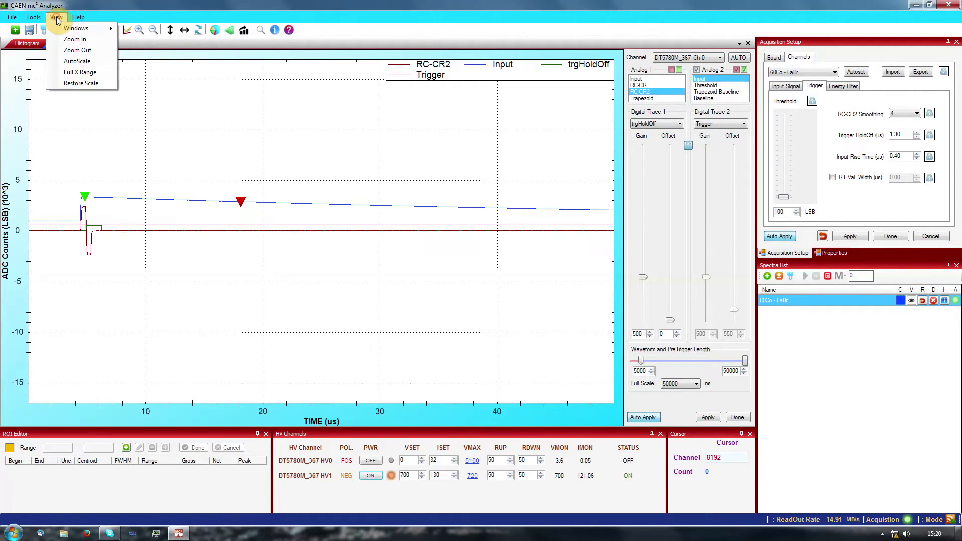
pyautogui.moveTo(70, 28)
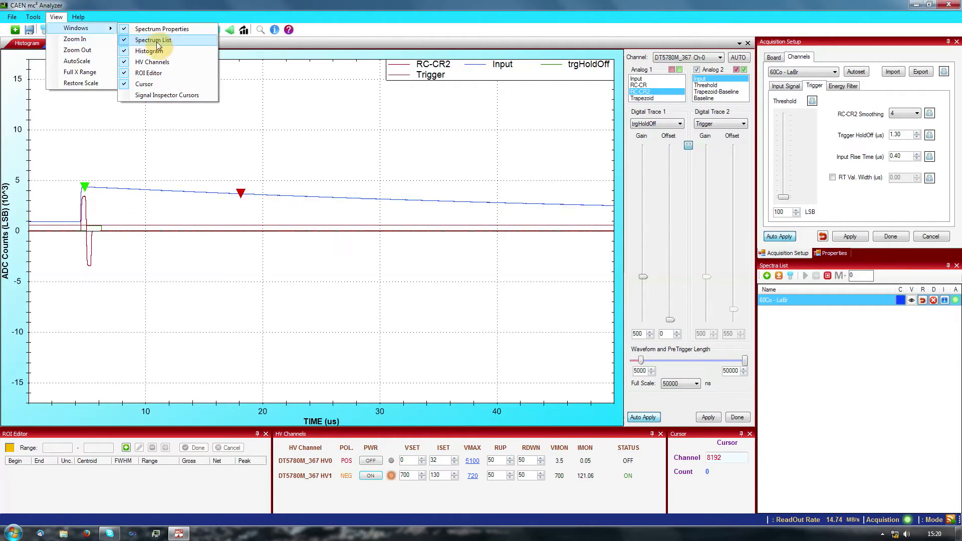
pyautogui.click(177, 95)
pyautogui.moveTo(855, 393); pyautogui.dragTo(666, 115)
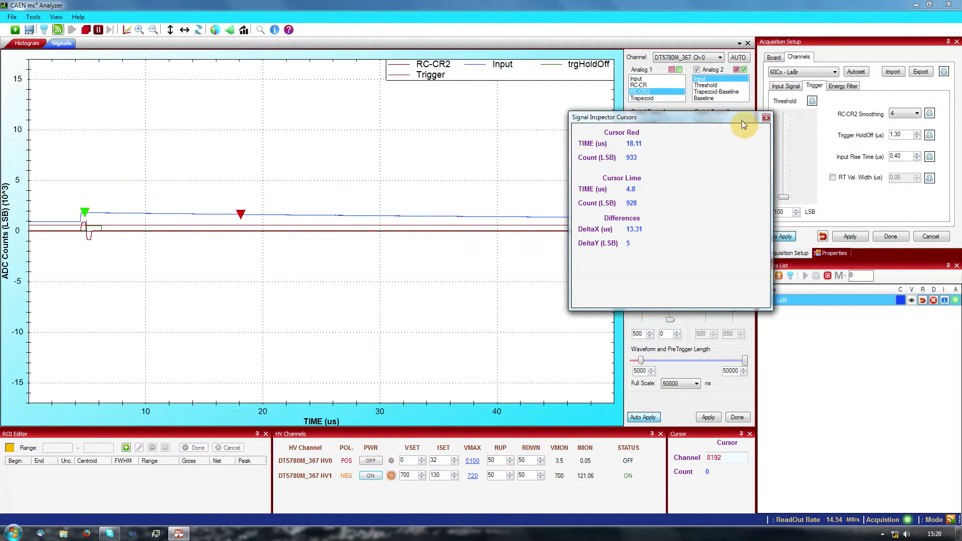
pyautogui.click(766, 118)
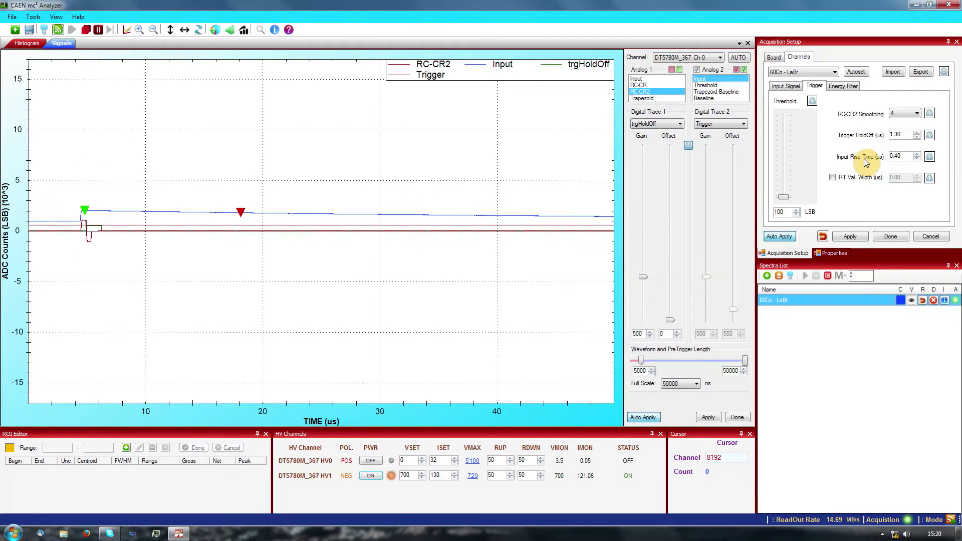
# - Show Threshold as the Analog 2 trace and set the channel's trigger threshold to 30 LSB just above the RC-CR2 noise
pyautogui.click(714, 86)
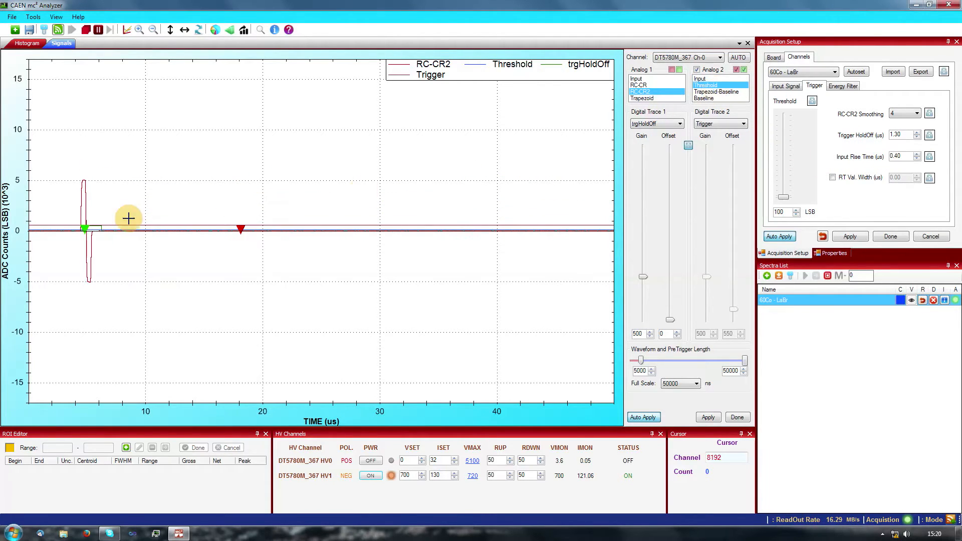
pyautogui.moveTo(60, 223); pyautogui.dragTo(126, 248)
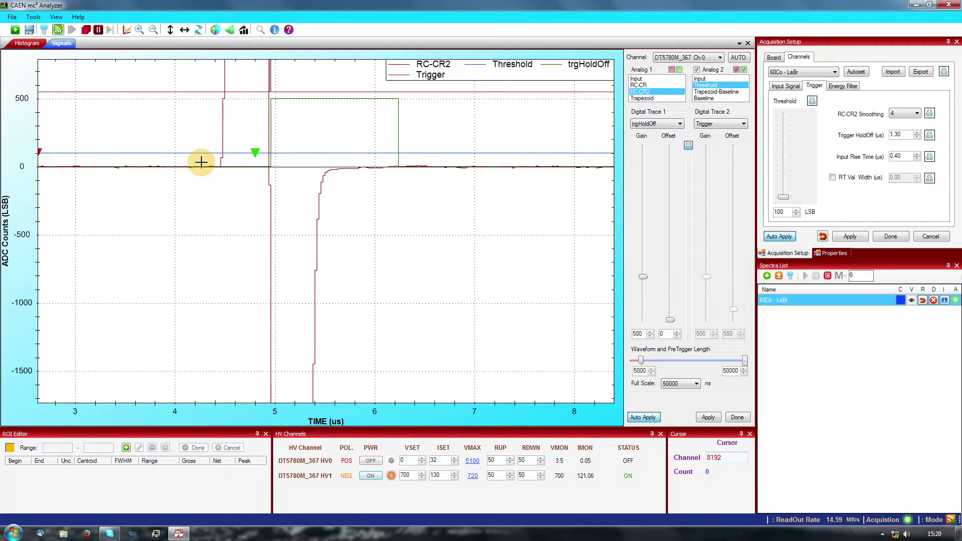
pyautogui.doubleClick(784, 212)
pyautogui.write('30')
pyautogui.click(783, 212)
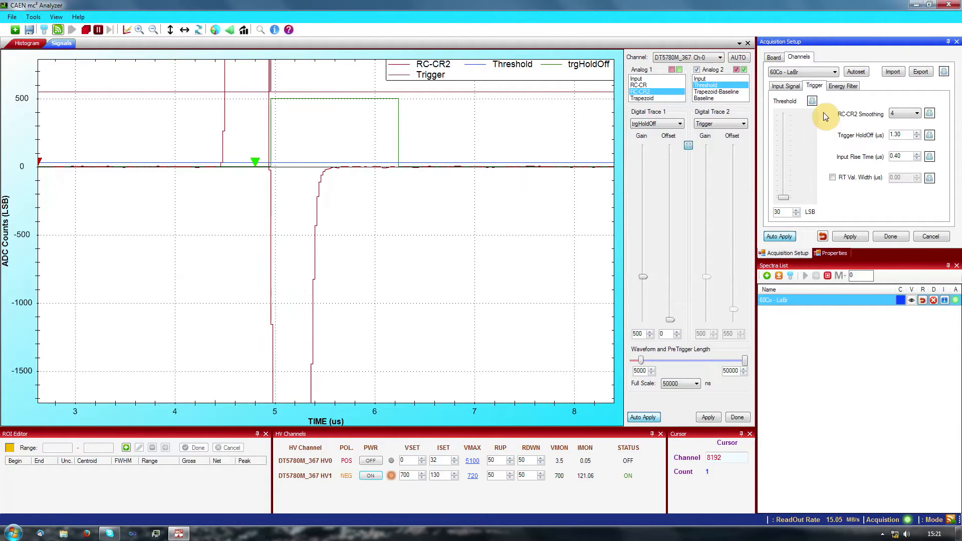
# - Open the channel's energy filter settings and display Trapezoid as the Analog 1 trace over the full plot range
pyautogui.click(844, 87)
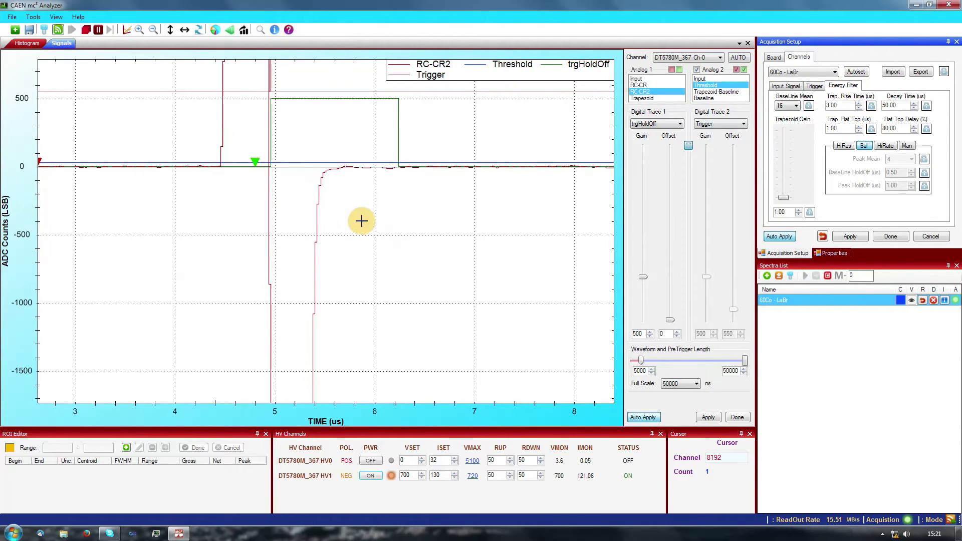
pyautogui.rightClick(355, 220)
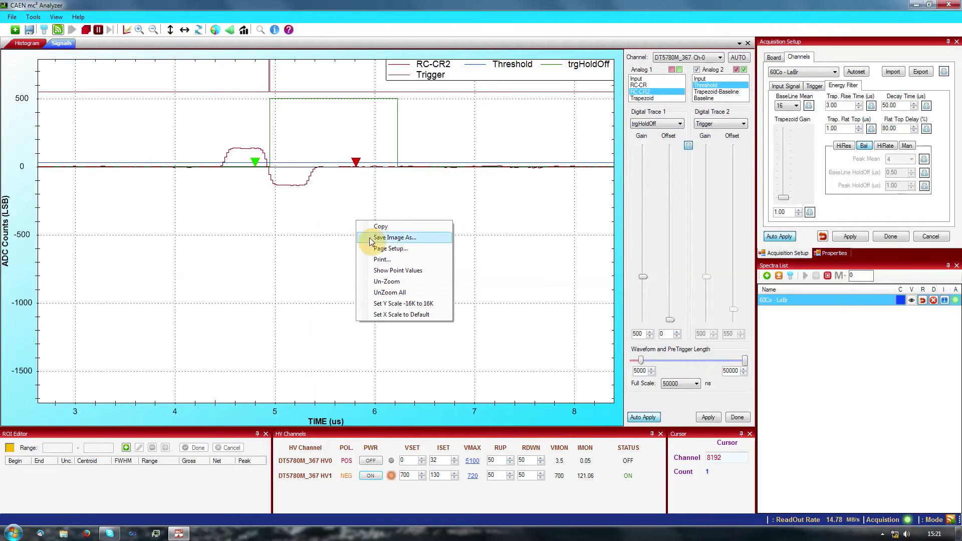
pyautogui.click(386, 282)
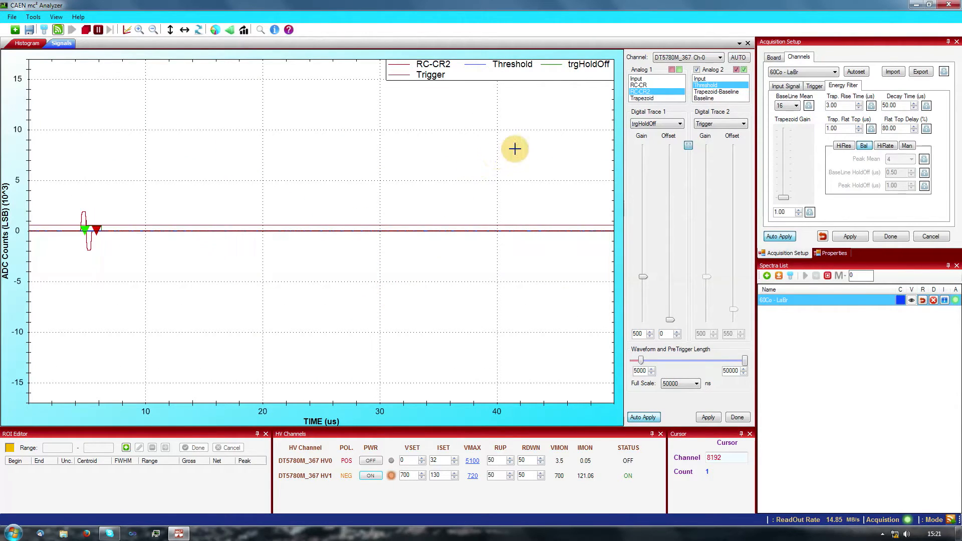
pyautogui.click(646, 99)
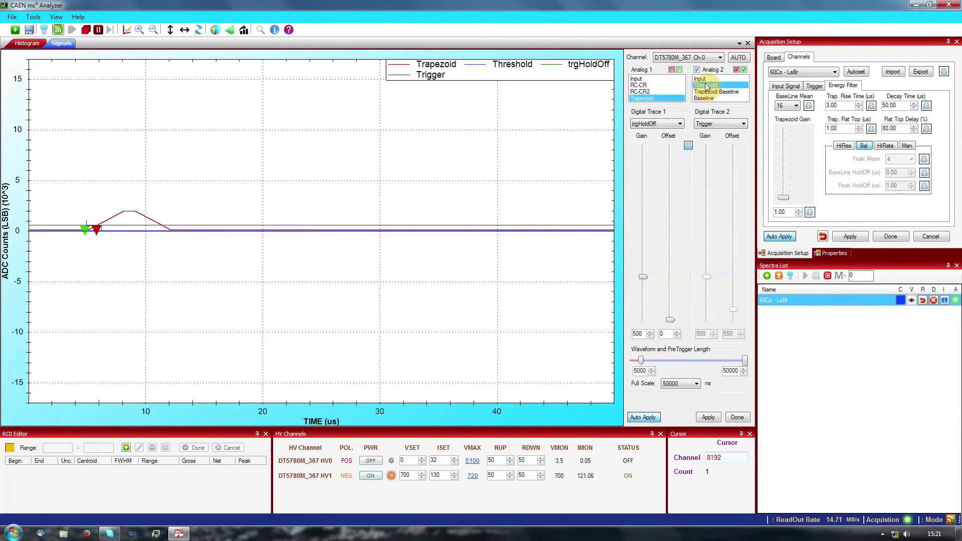
# - Show Baseline as the Analog 2 trace and set the trapezoid rise time to 8 us
pyautogui.click(704, 98)
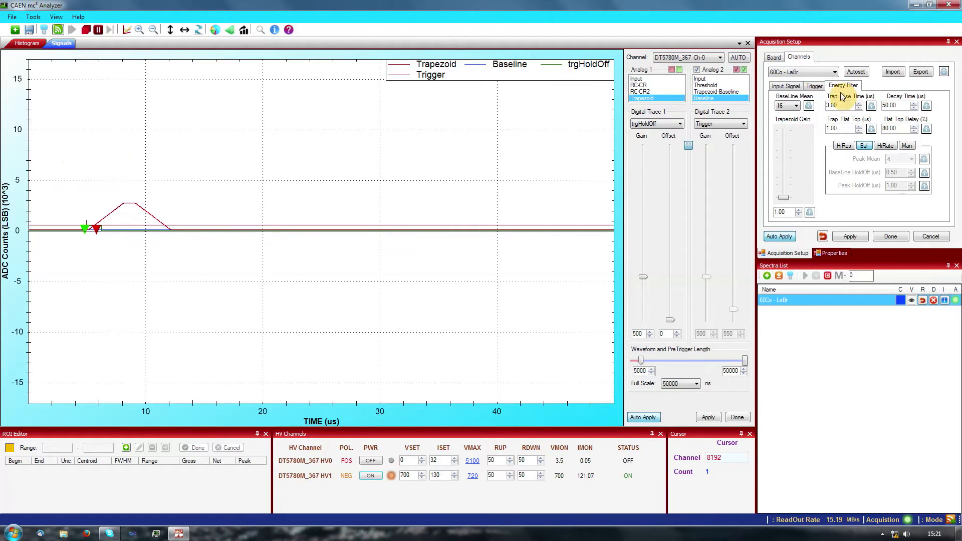
pyautogui.doubleClick(832, 106)
pyautogui.write('8')
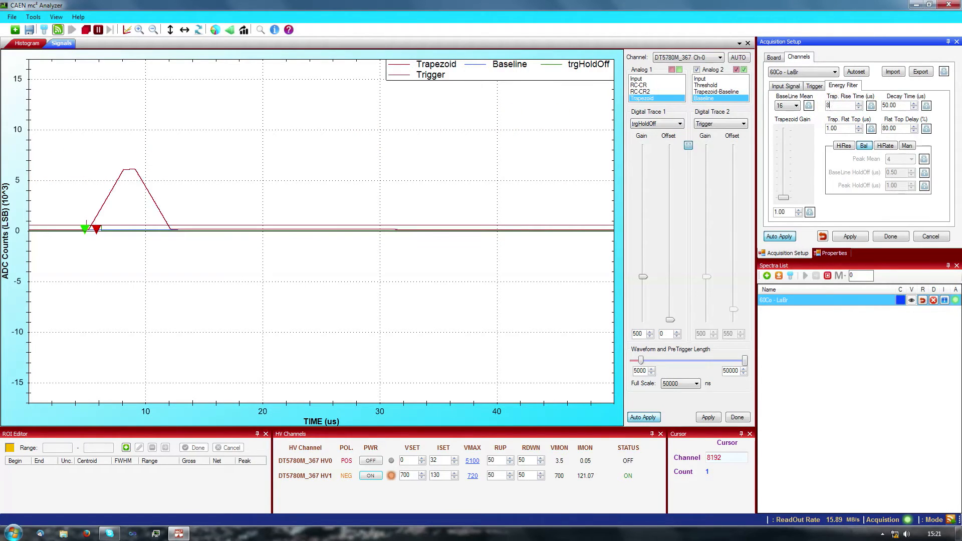
pyautogui.press('Return')
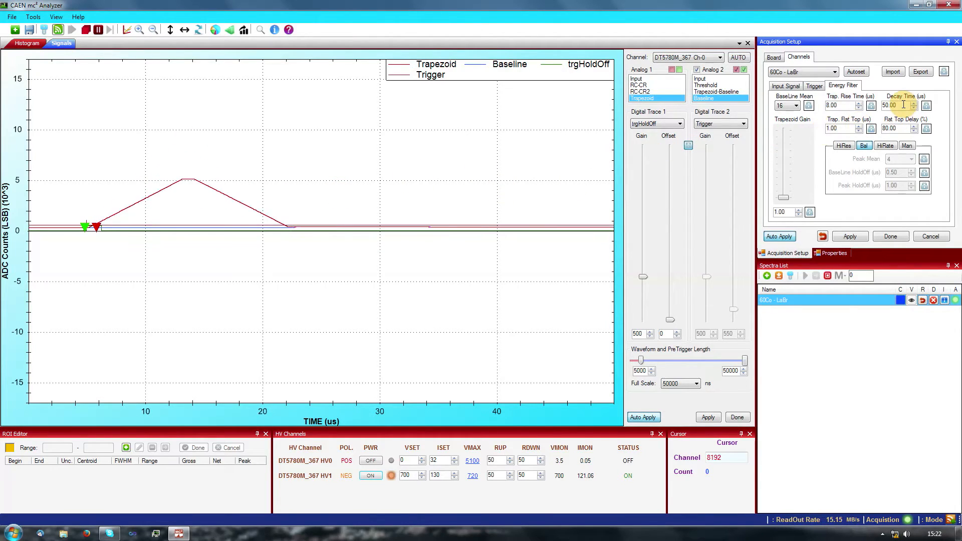
# - Set the decay time to 59 us while checking the end of the trapezoid against the baseline near 22 us
pyautogui.click(248, 190)
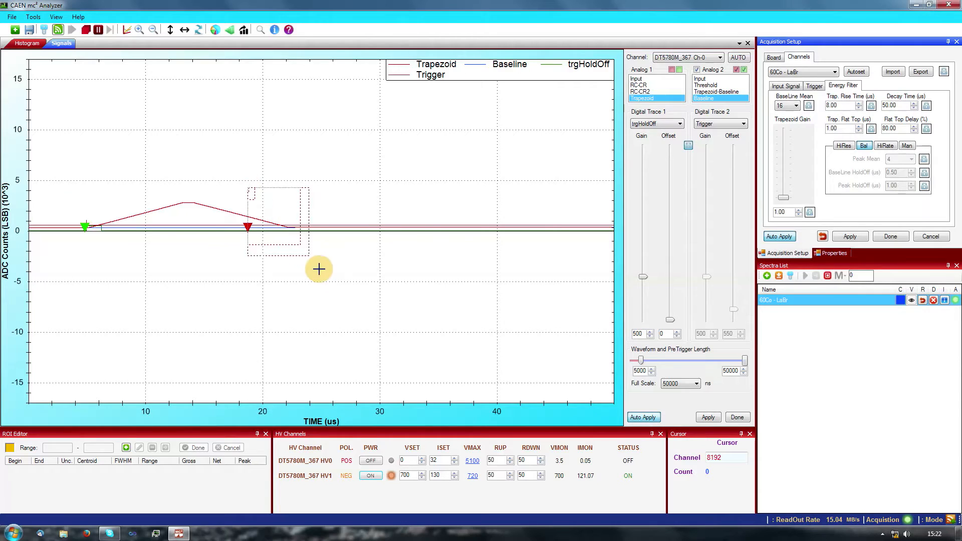
pyautogui.moveTo(318, 269); pyautogui.dragTo(346, 264)
pyautogui.doubleClick(904, 105)
pyautogui.write('59')
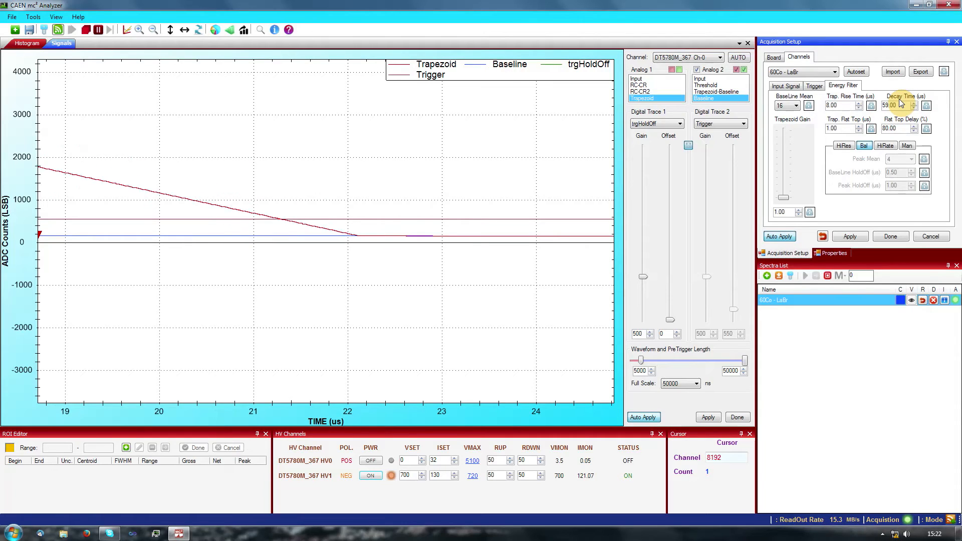
pyautogui.rightClick(391, 274)
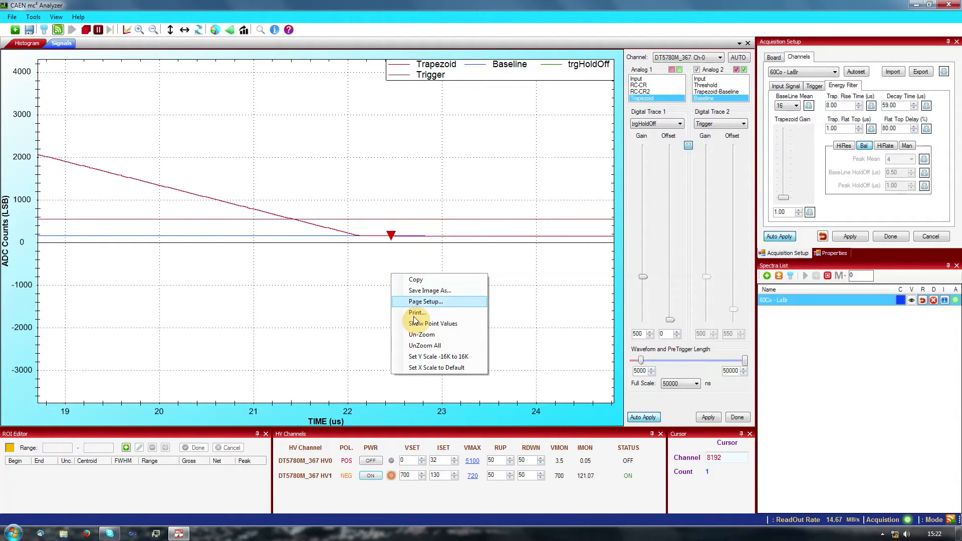
pyautogui.click(424, 346)
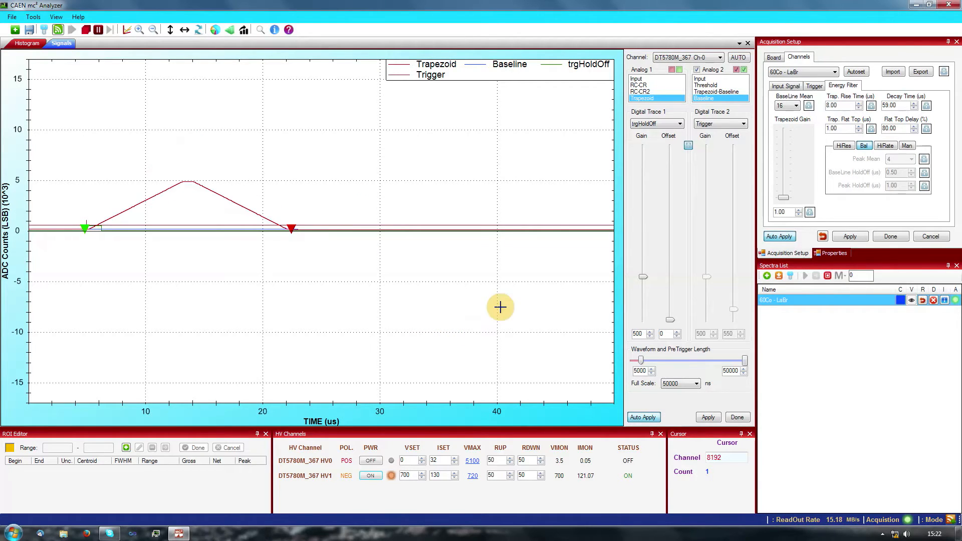
# - Try a trapezoid flat top of 3 us and return it to 1 us
pyautogui.doubleClick(843, 129)
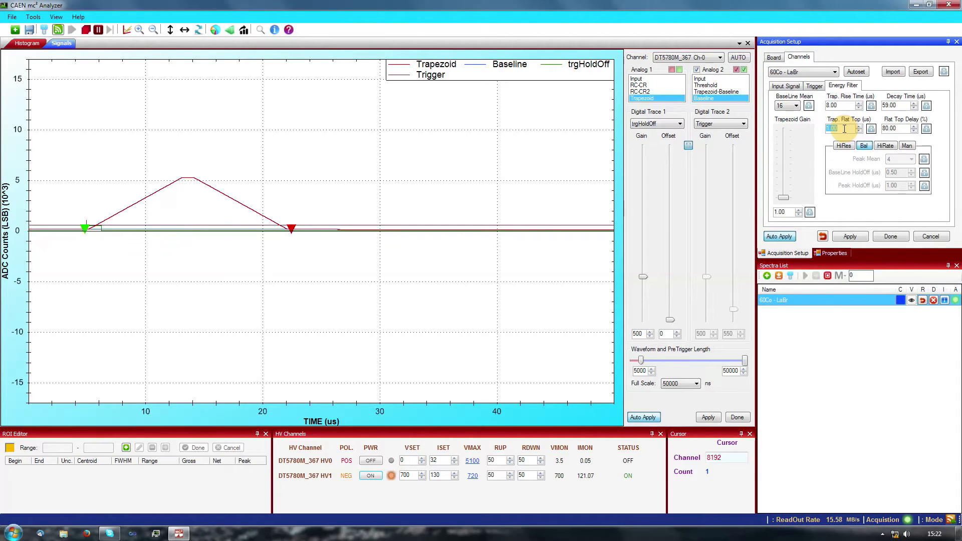
pyautogui.write('3.00')
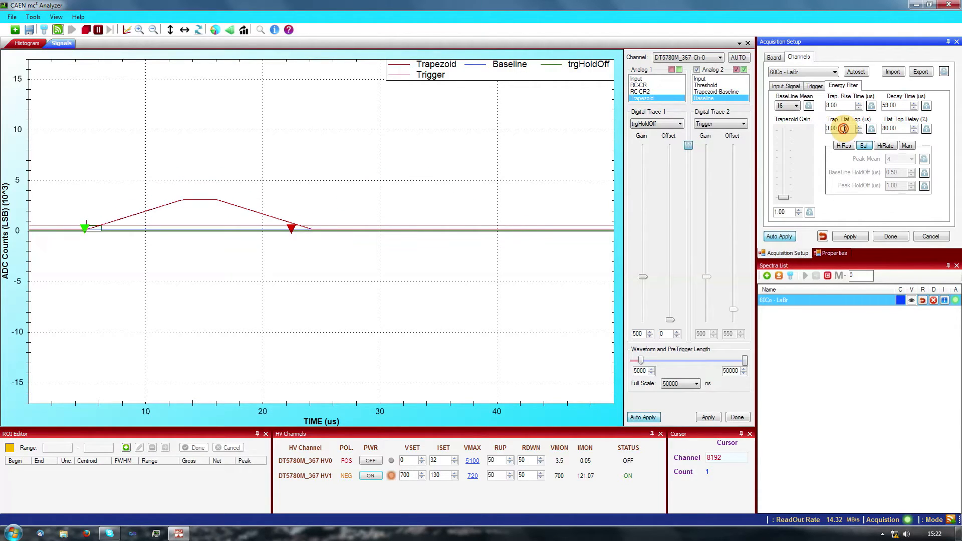
pyautogui.write('1.00')
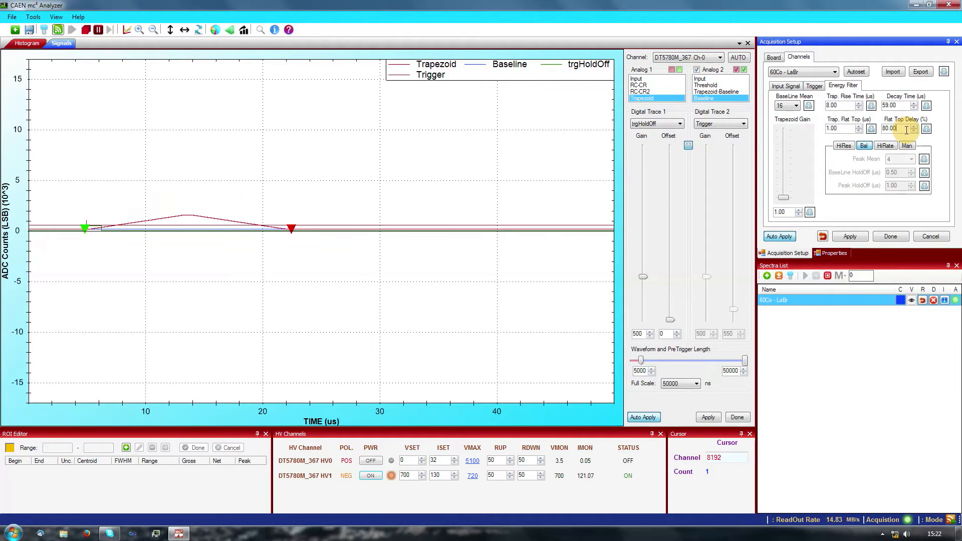
# - Set Digital Trace 1 to Peaking and examine the peaking signal close up on the trapezoid's flat top
pyautogui.click(640, 125)
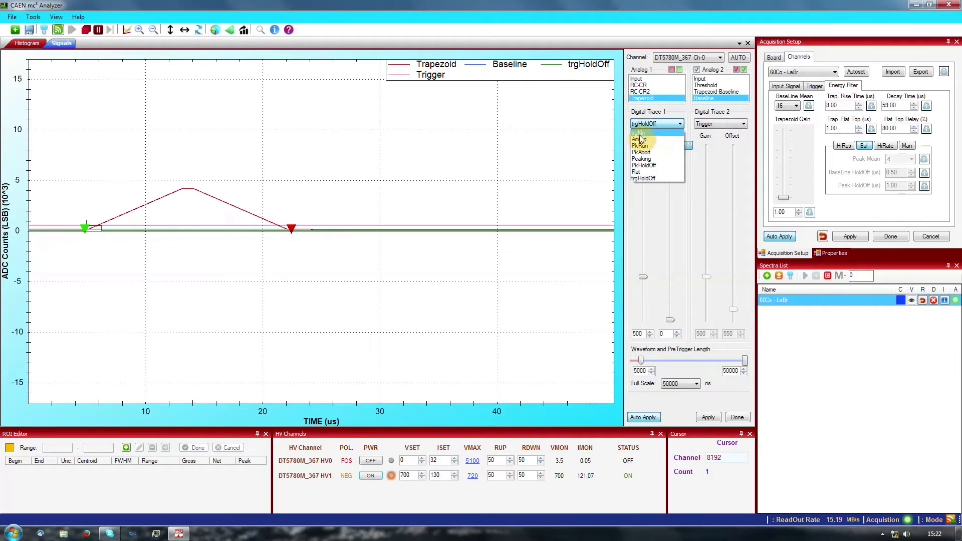
pyautogui.click(641, 158)
pyautogui.moveTo(170, 159); pyautogui.dragTo(206, 274)
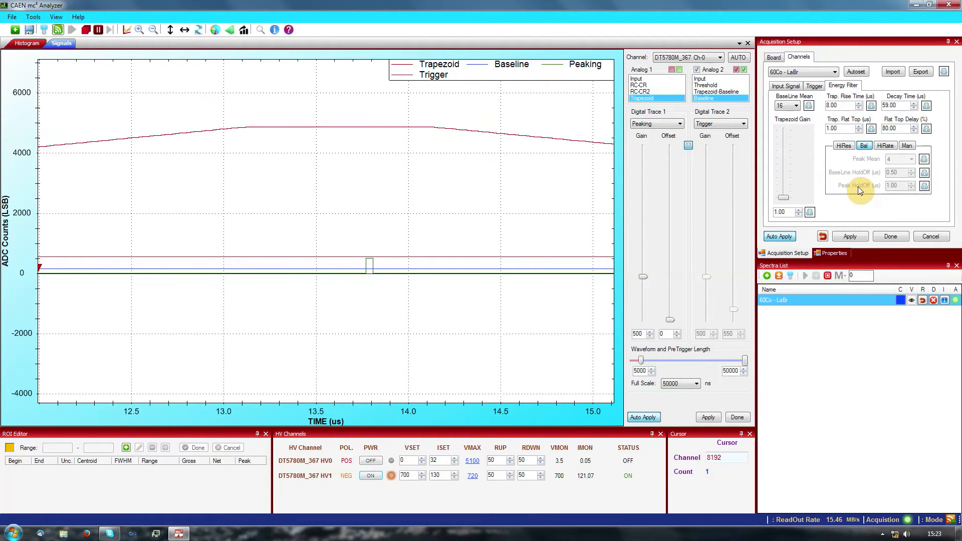
# - Compare the peaking signal under the HiRes, Bal and HiRate presets, return to Bal and restore the full plot range
pyautogui.click(843, 146)
pyautogui.click(865, 147)
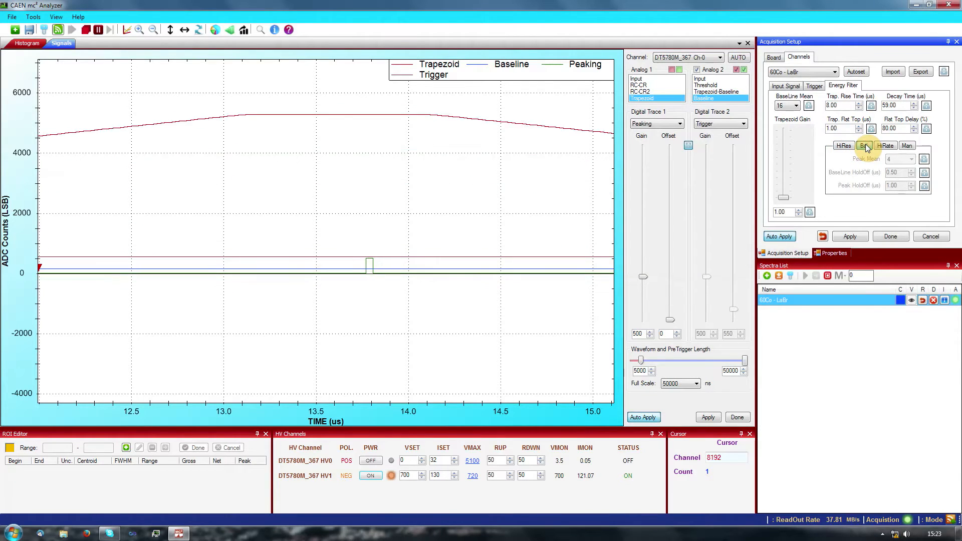
pyautogui.click(885, 147)
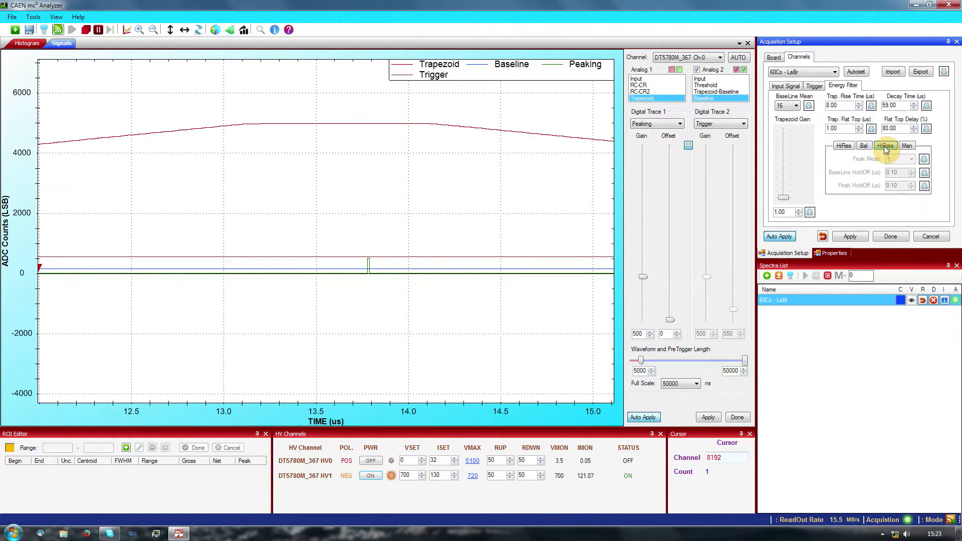
pyautogui.click(866, 147)
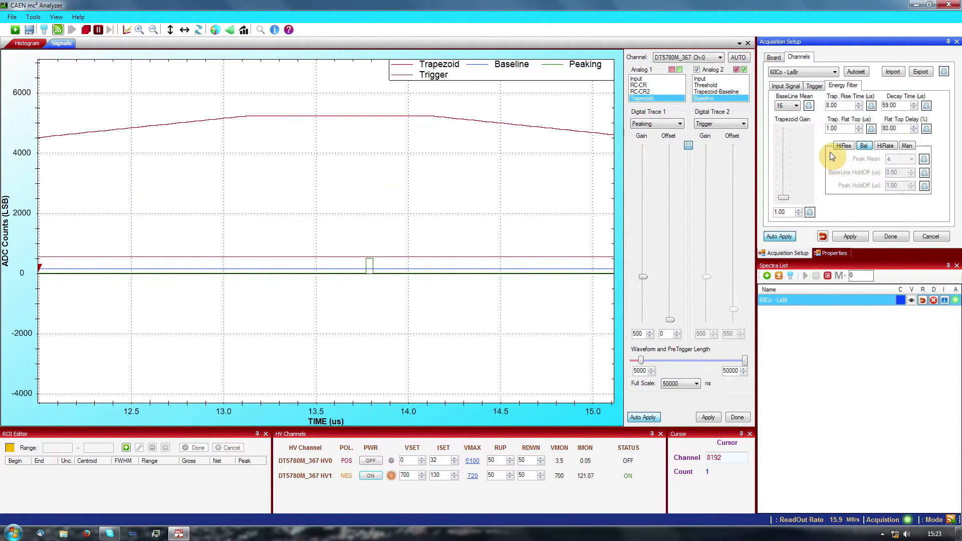
pyautogui.rightClick(294, 226)
pyautogui.click(323, 285)
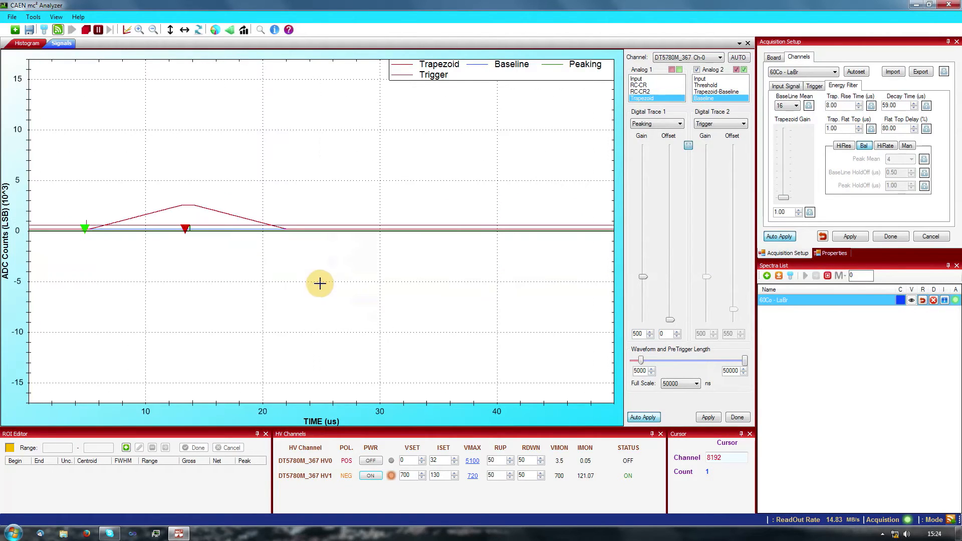
# - Set the energy filter's baseline mean to 1024 and check the trapezoid's end against the baseline near 22 us
pyautogui.click(790, 108)
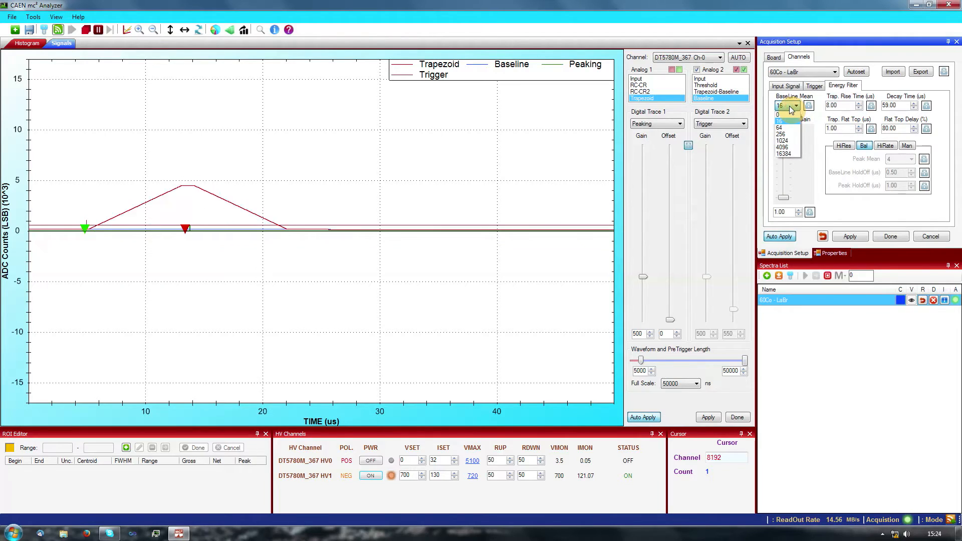
pyautogui.click(781, 140)
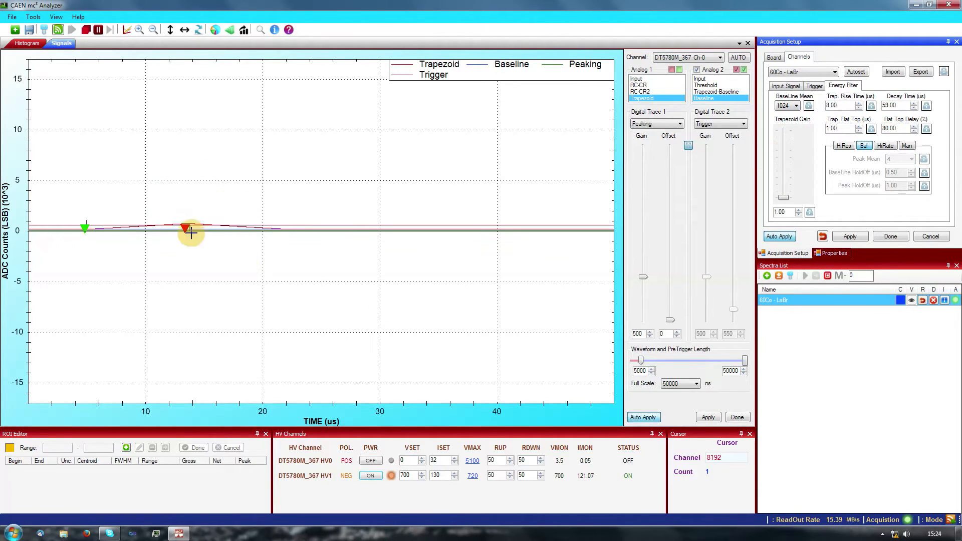
pyautogui.moveTo(243, 206); pyautogui.dragTo(310, 256)
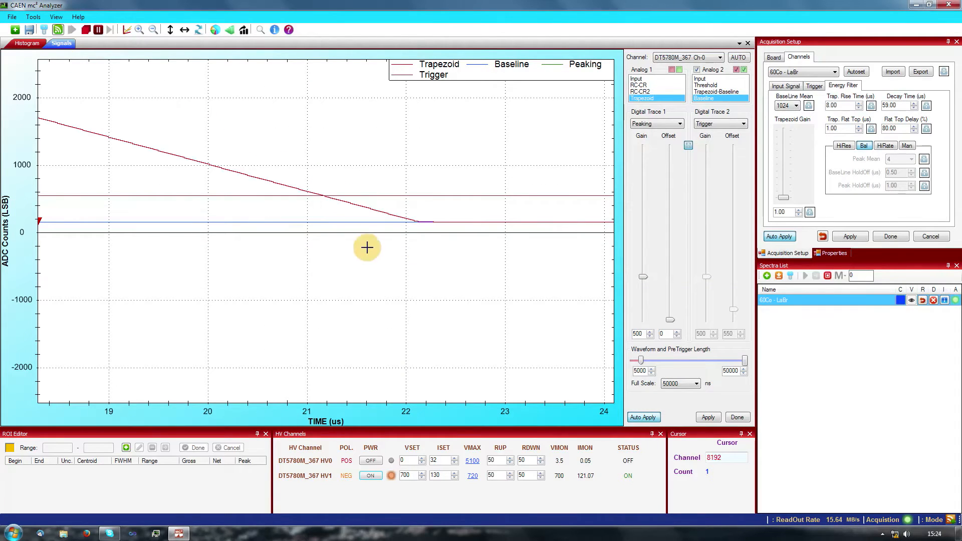
# - Try decay times of 50 and 70 us and a baseline mean of 16 to compare the trapezoid's tail with the baseline
pyautogui.doubleClick(902, 105)
pyautogui.write('50')
pyautogui.press('Return')
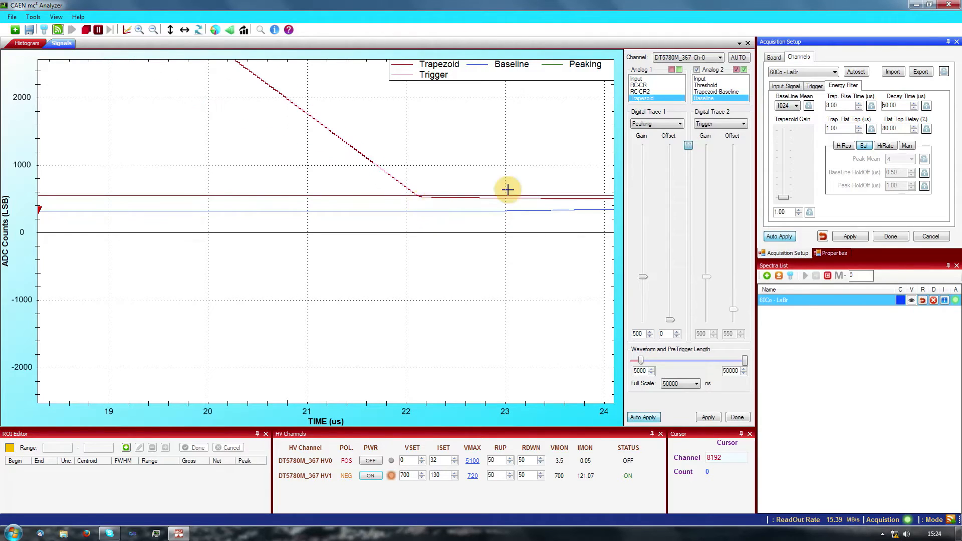
pyautogui.doubleClick(900, 105)
pyautogui.write('70')
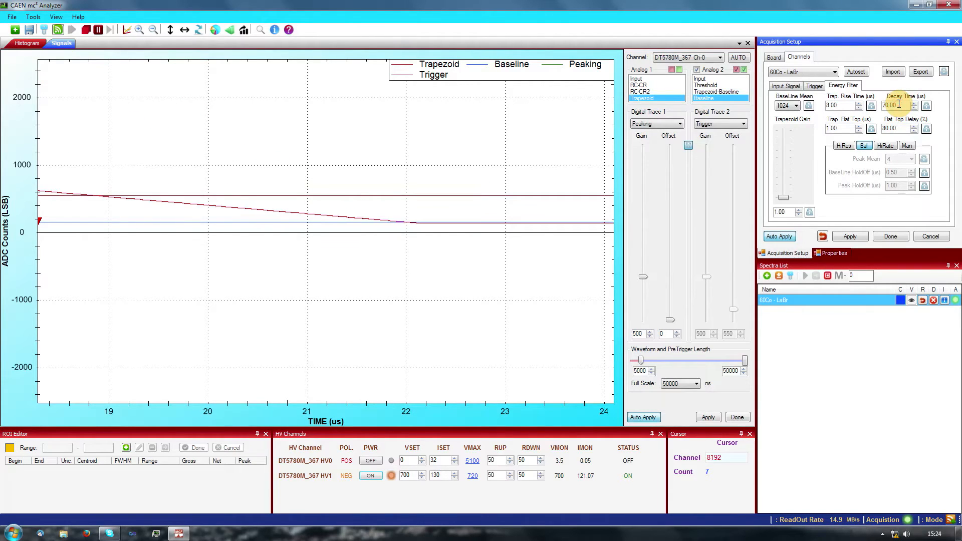
pyautogui.click(786, 106)
pyautogui.click(785, 121)
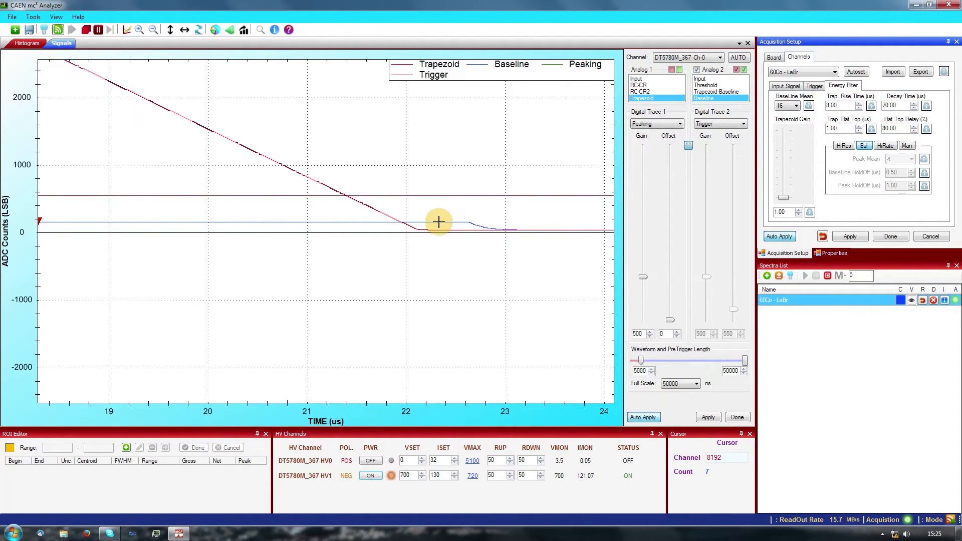
# - Set the baseline mean back to 1024 and the decay time to 59 us, and restore the full plot range
pyautogui.click(788, 108)
pyautogui.click(783, 142)
pyautogui.write('59')
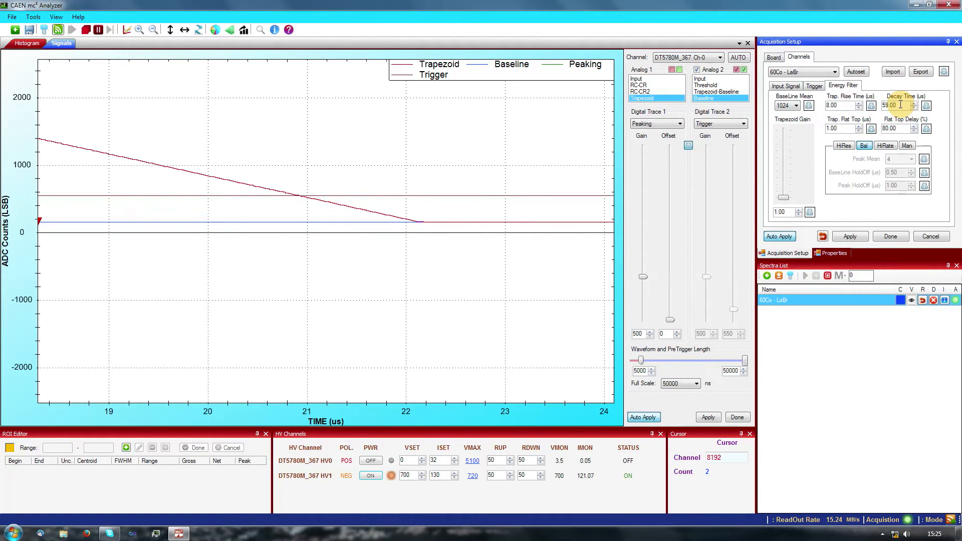
pyautogui.rightClick(436, 158)
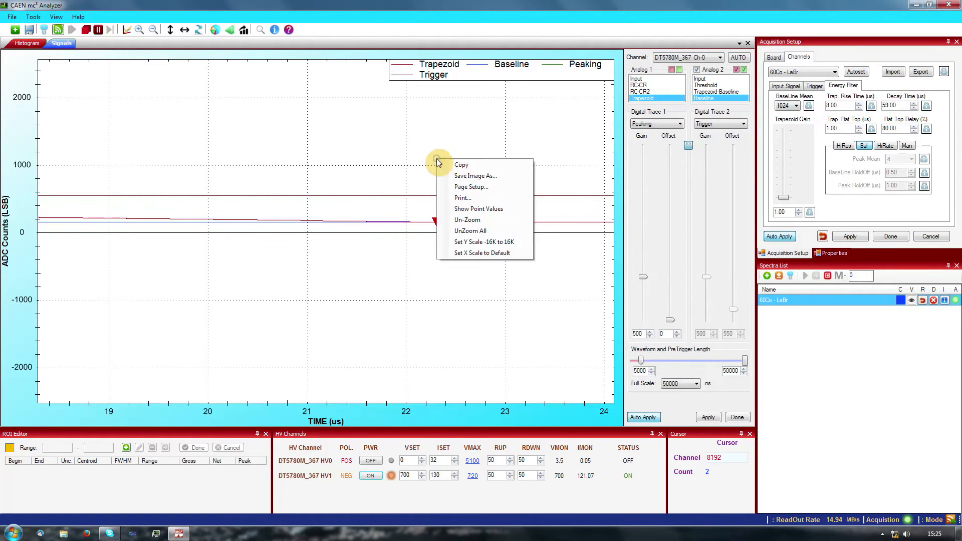
pyautogui.click(470, 230)
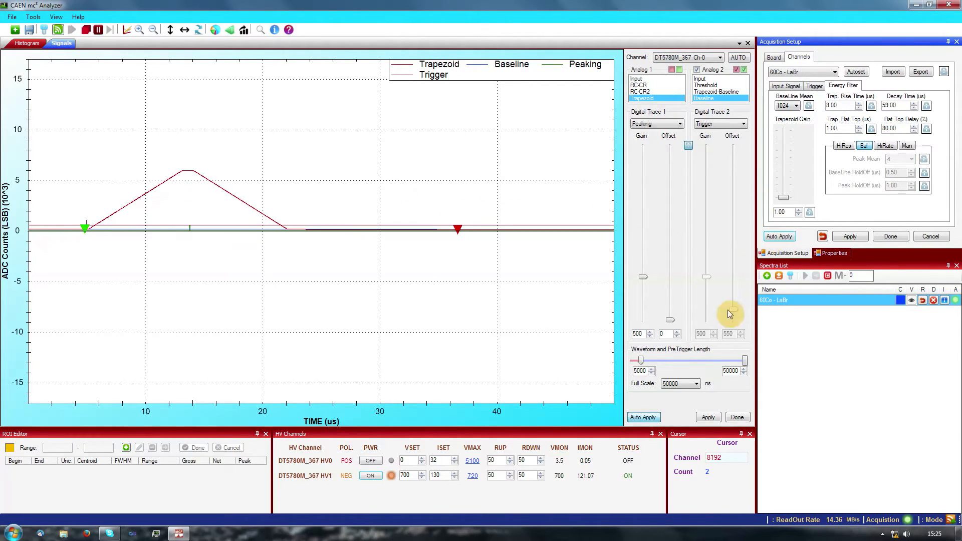
# - Turn off Auto Apply, switch from signal inspection to the histogram and fit its counts axis to the spectrum
pyautogui.click(643, 417)
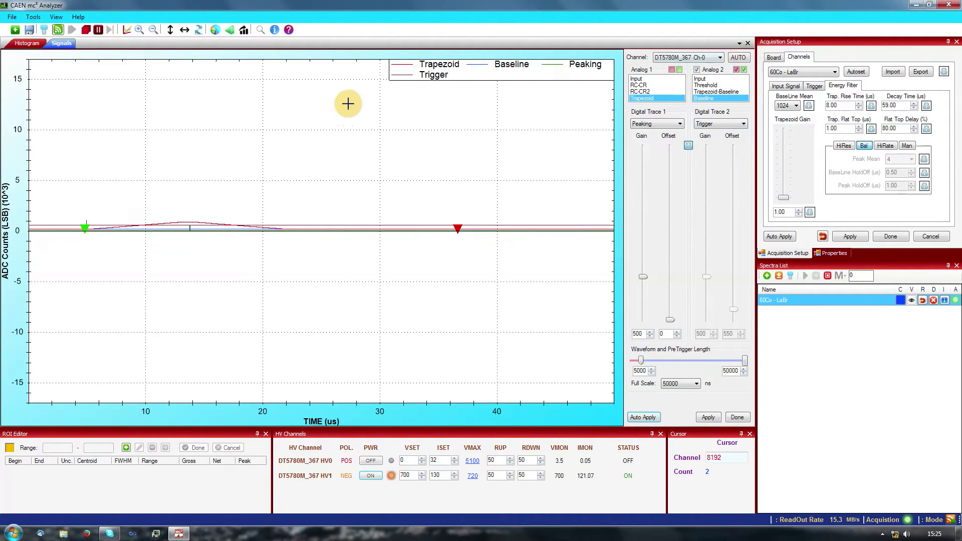
pyautogui.click(58, 31)
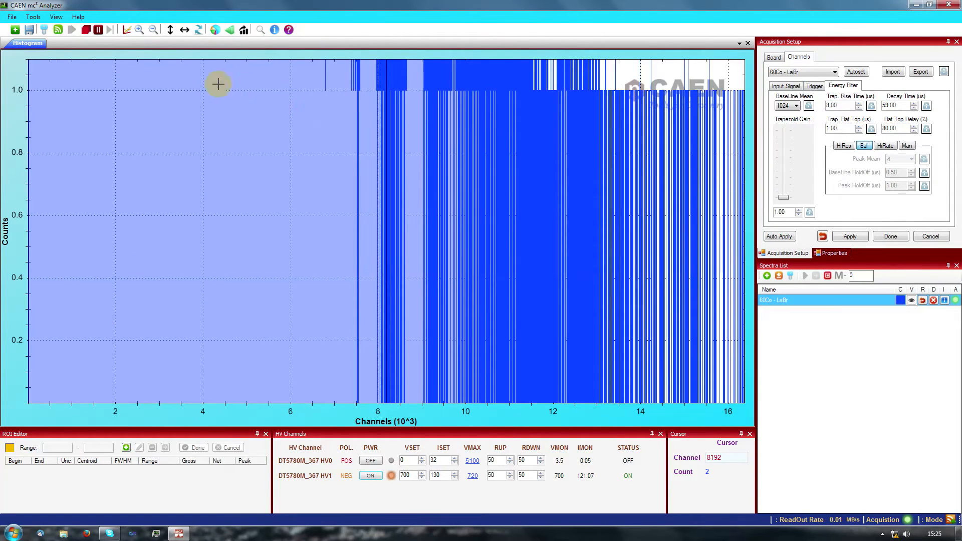
pyautogui.click(172, 32)
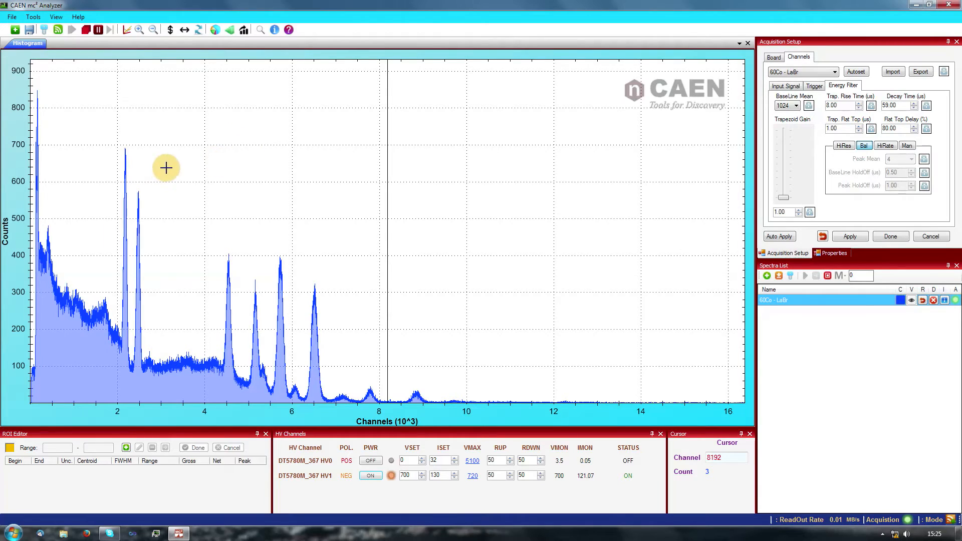
pyautogui.click(309, 189)
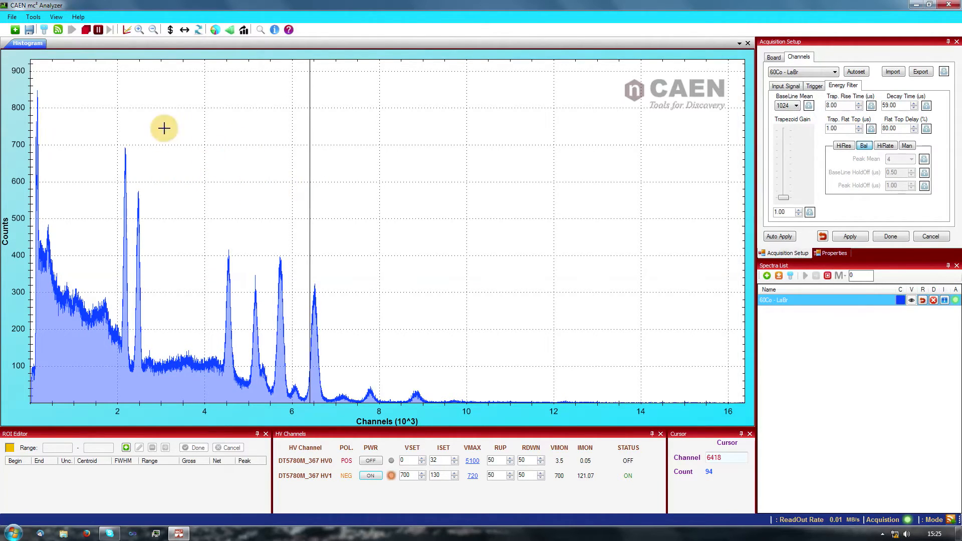
# - Stop the acquisition and reset the 60Co - LaBr spectrum, confirming the reset
pyautogui.click(85, 30)
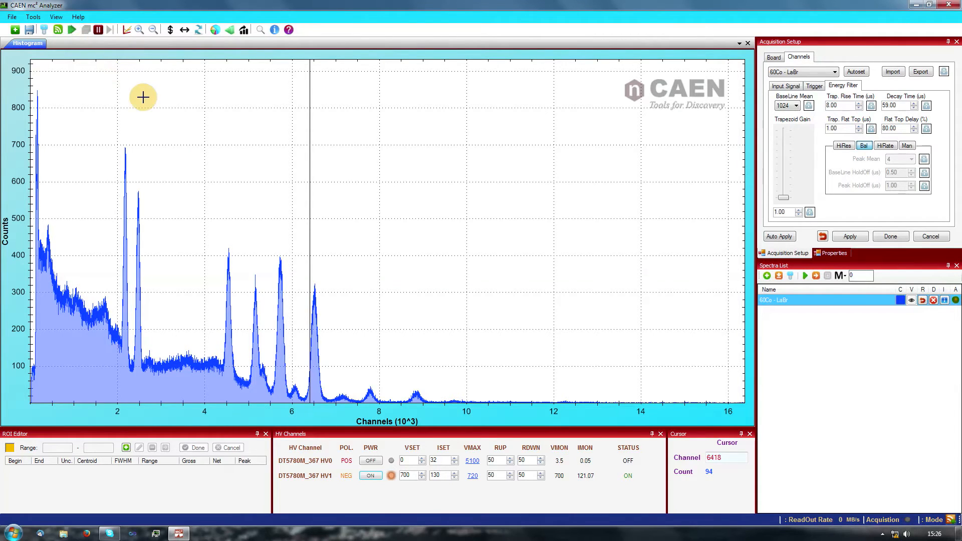
pyautogui.click(923, 301)
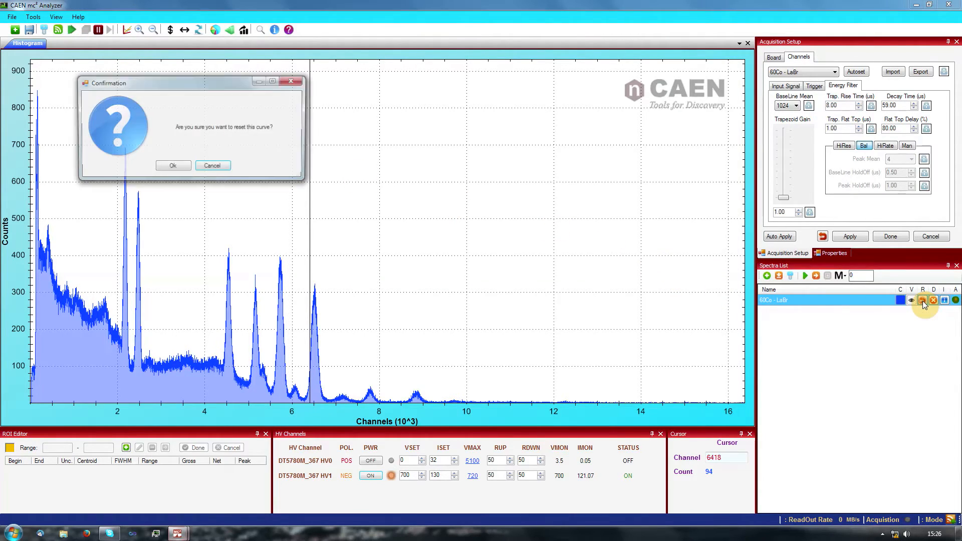
pyautogui.click(172, 167)
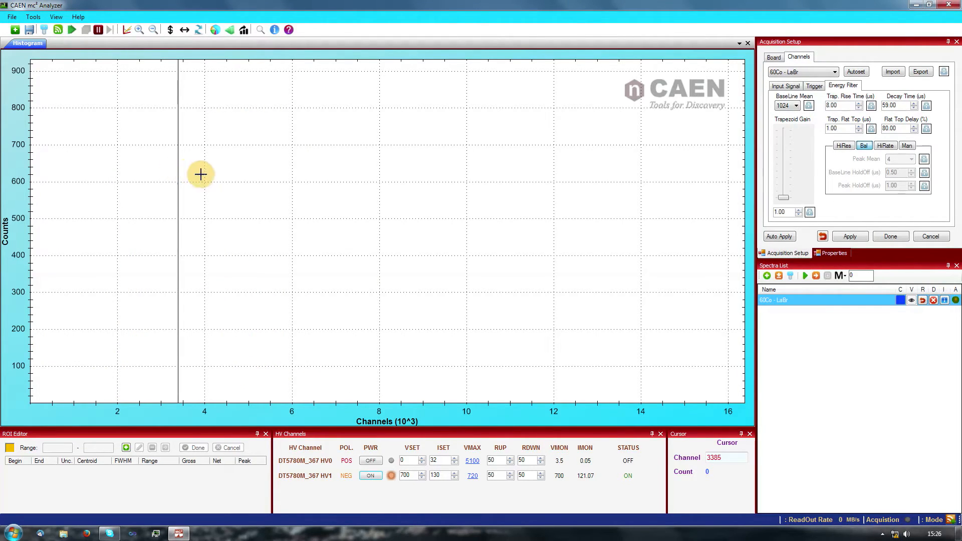
# - Show the spectrum's properties and enlarge the Spectrum section so all its acquisition details fit
pyautogui.click(827, 254)
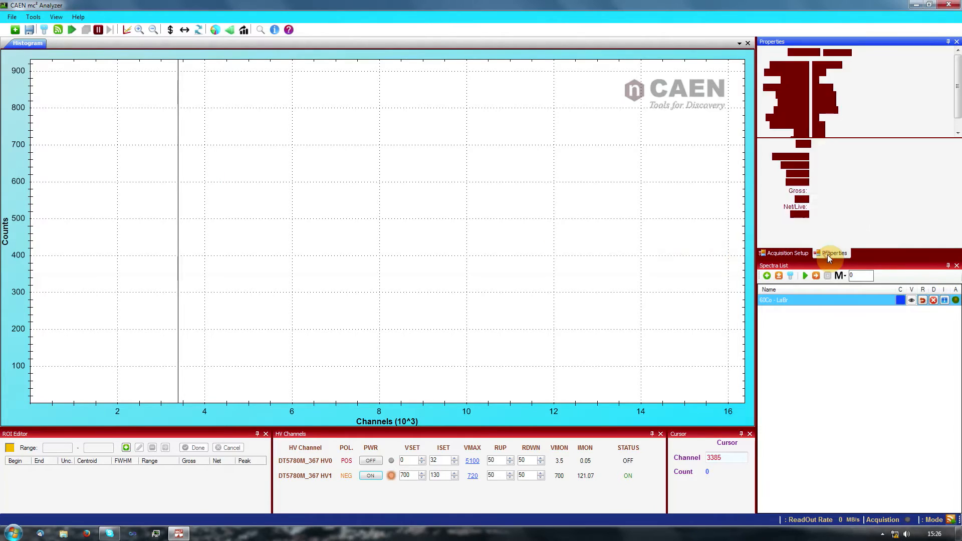
pyautogui.moveTo(863, 138); pyautogui.dragTo(866, 160)
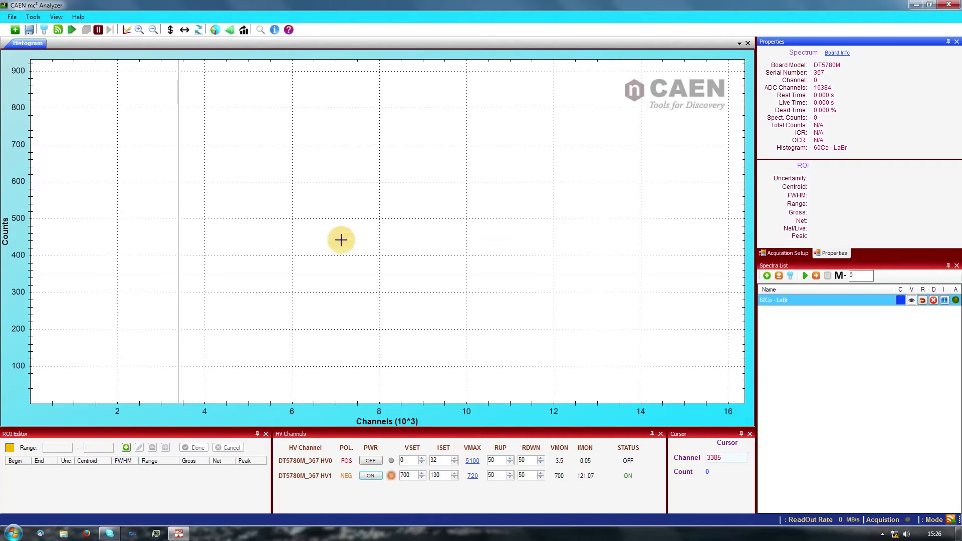
pyautogui.click(317, 240)
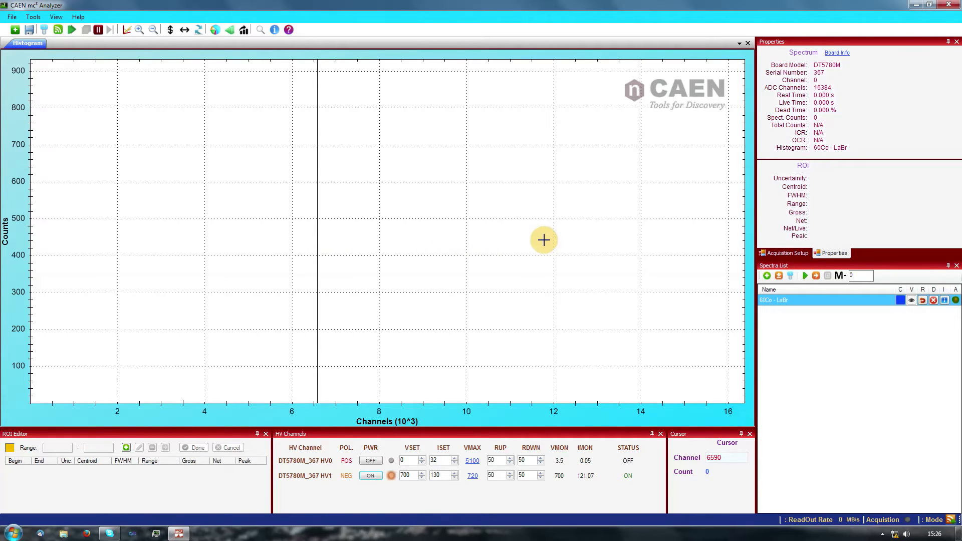
# - Limit the acquisition to 300 s of live time and start it
pyautogui.click(844, 277)
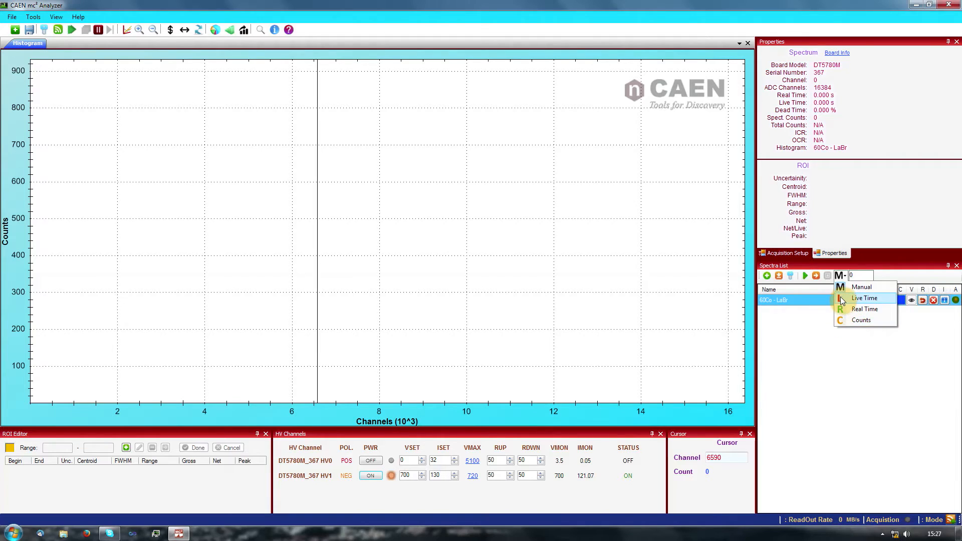
pyautogui.click(868, 273)
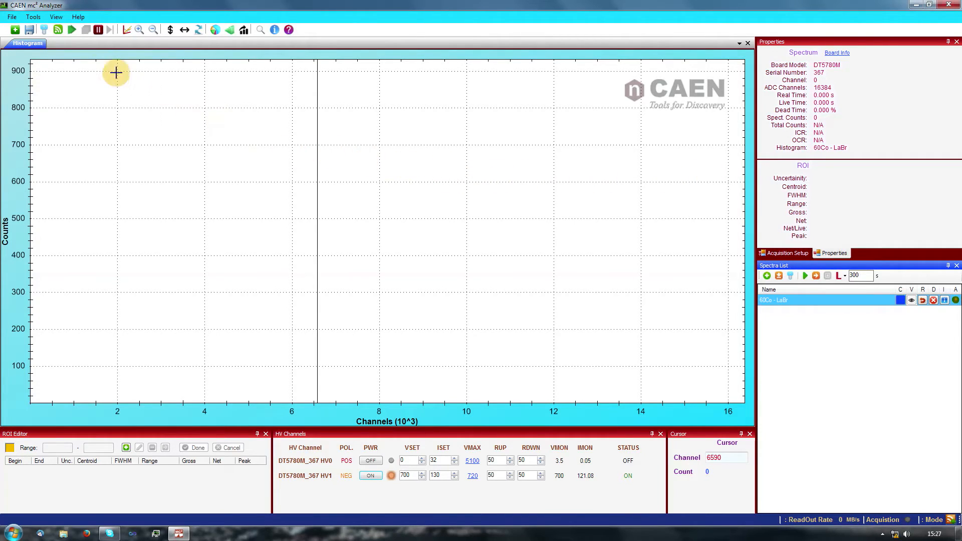
pyautogui.click(72, 30)
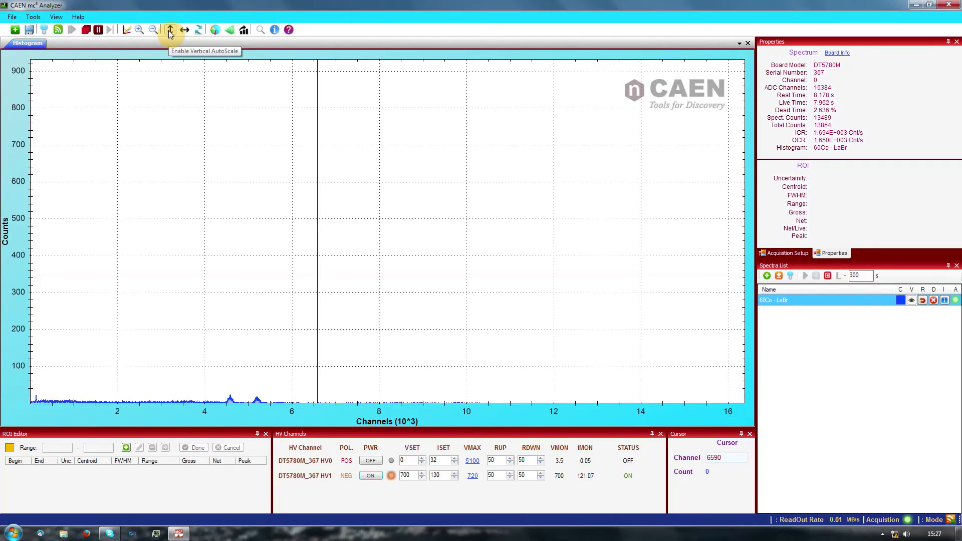
# - Enable vertical autoscale and zoom in on the histogram around a cursor placed at channel 2530
pyautogui.click(170, 31)
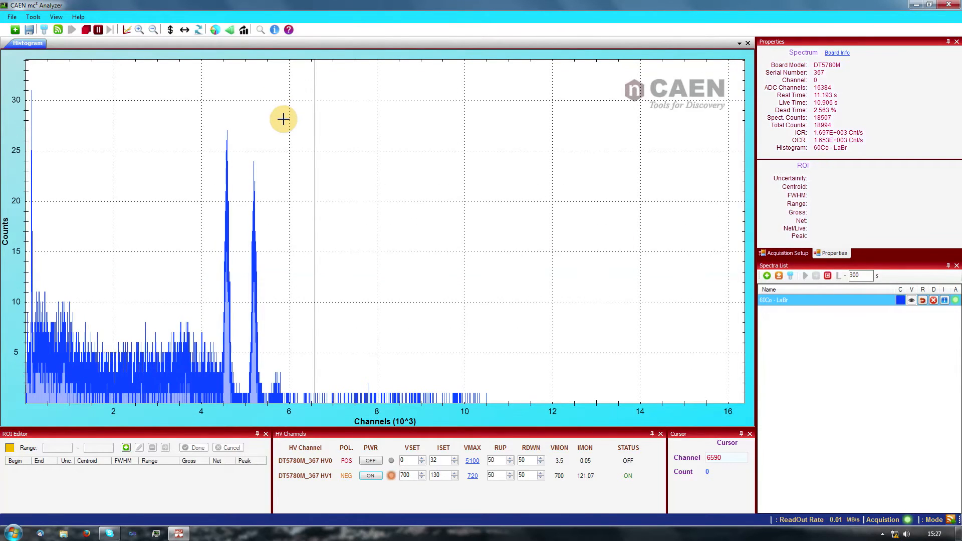
pyautogui.click(140, 31)
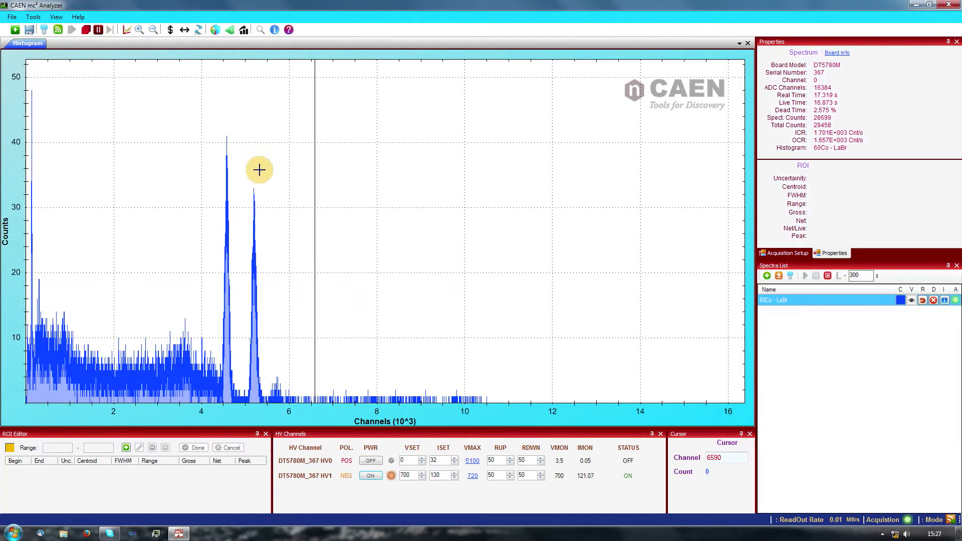
pyautogui.click(360, 242)
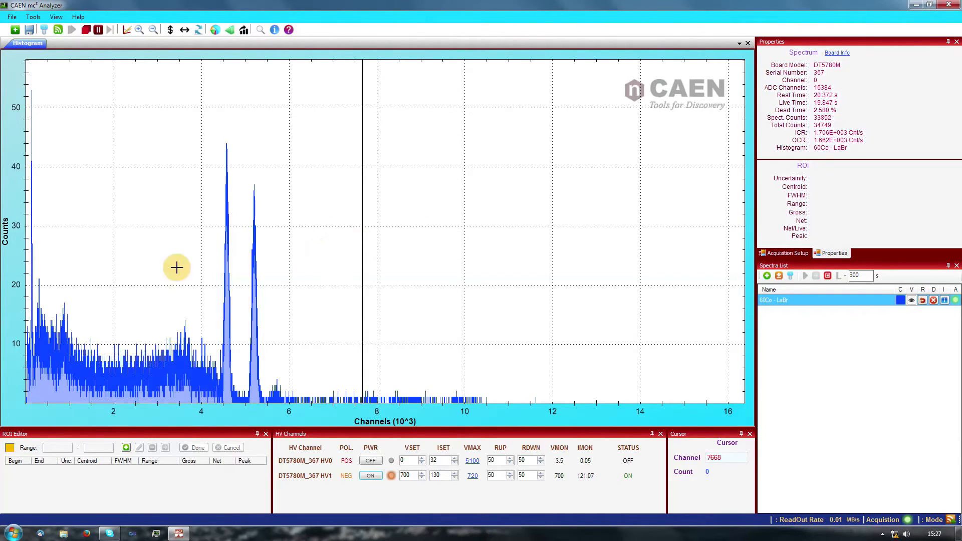
pyautogui.click(135, 271)
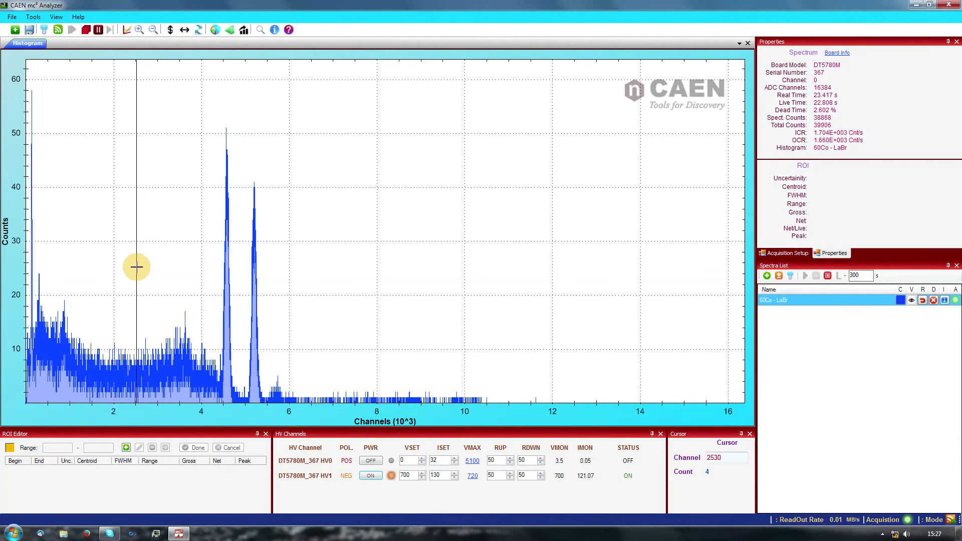
pyautogui.click(140, 31)
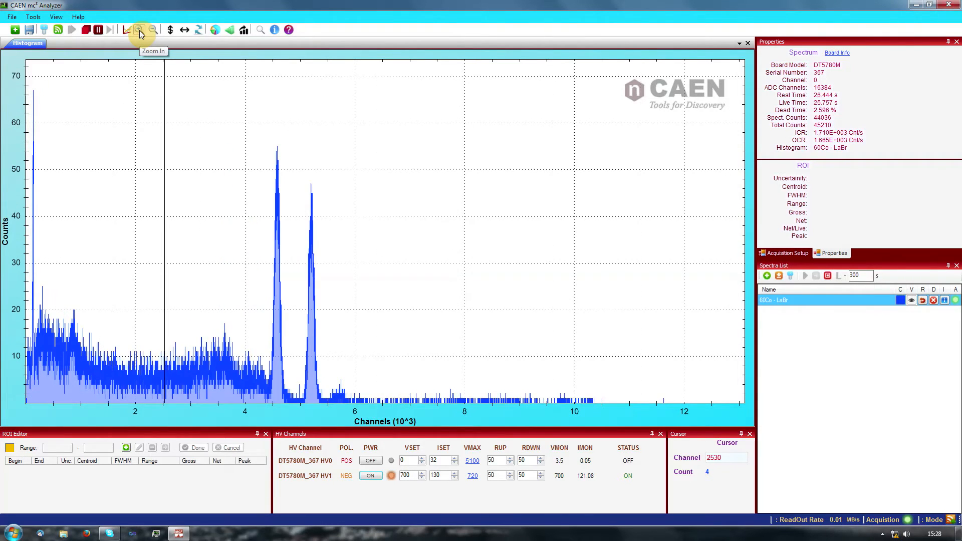
pyautogui.click(140, 31)
pyautogui.click(140, 31)
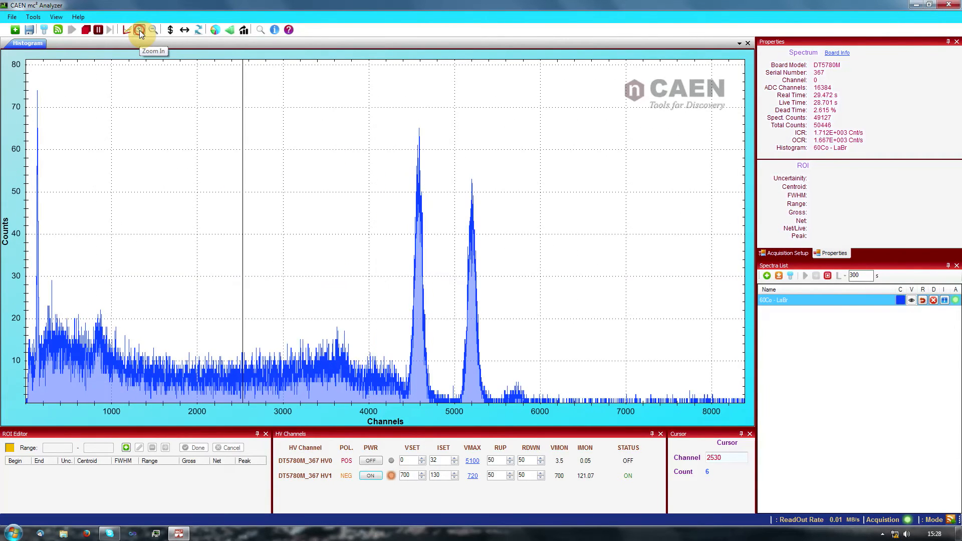
pyautogui.click(140, 31)
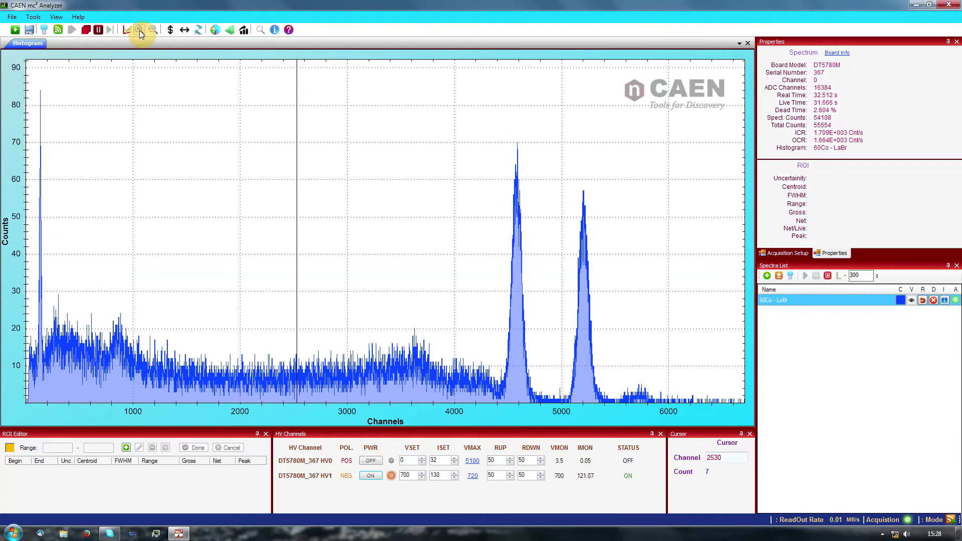
pyautogui.click(139, 31)
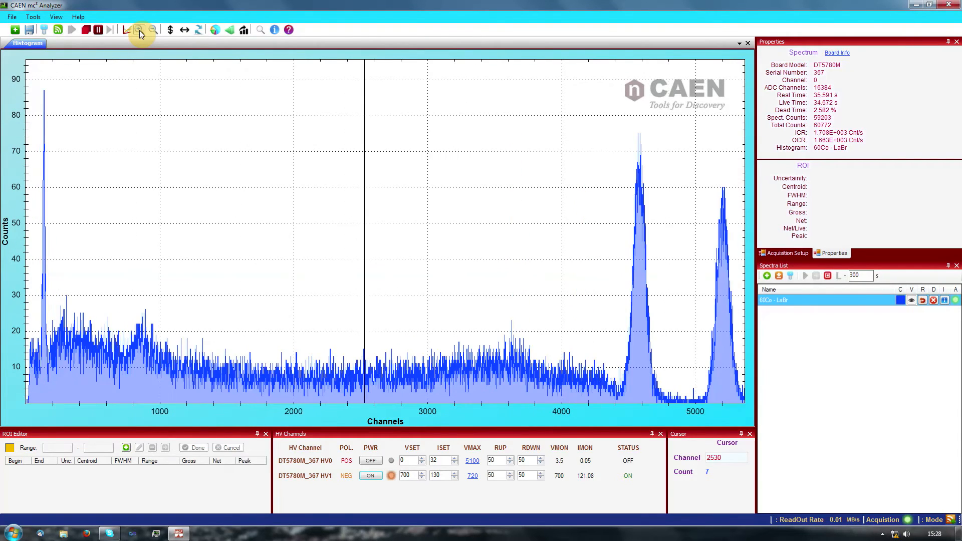
pyautogui.click(140, 31)
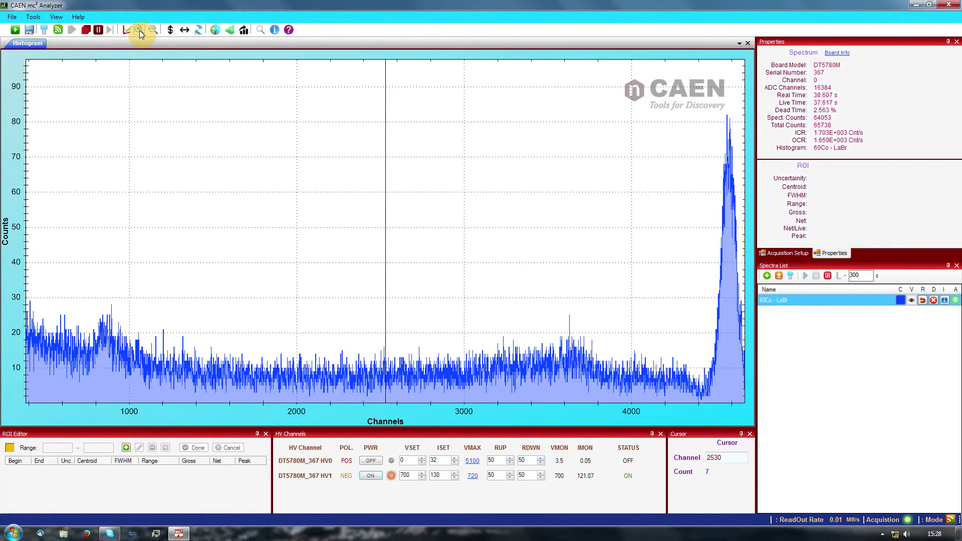
# - Zoom the histogram back out until both peaks and the channels above 12000 fit in the plot
pyautogui.click(153, 31)
pyautogui.click(153, 31)
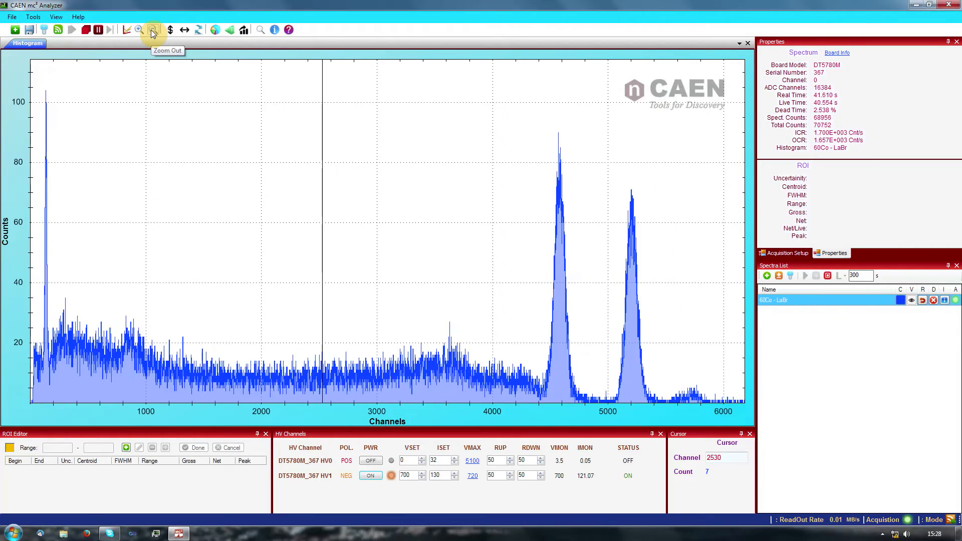
pyautogui.click(152, 31)
pyautogui.click(153, 31)
pyautogui.click(152, 31)
pyautogui.click(152, 31)
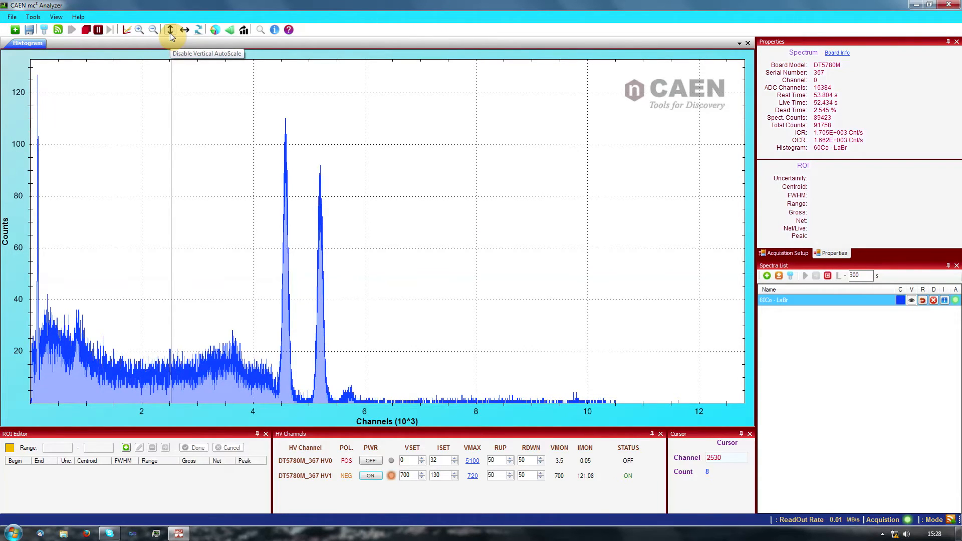
pyautogui.click(170, 31)
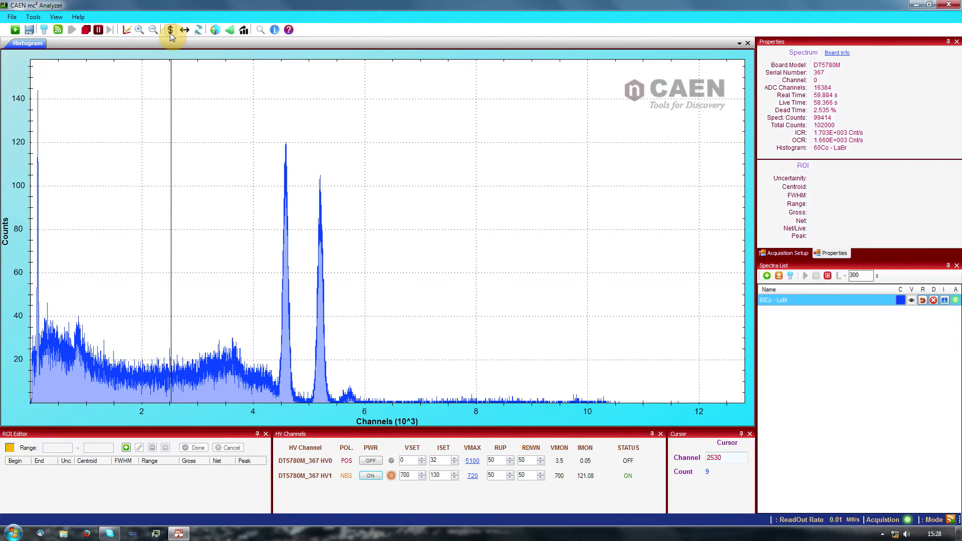
# - Zoom into selected areas of the continuum below the two peaks and restore the full histogram range each time
pyautogui.click(102, 308)
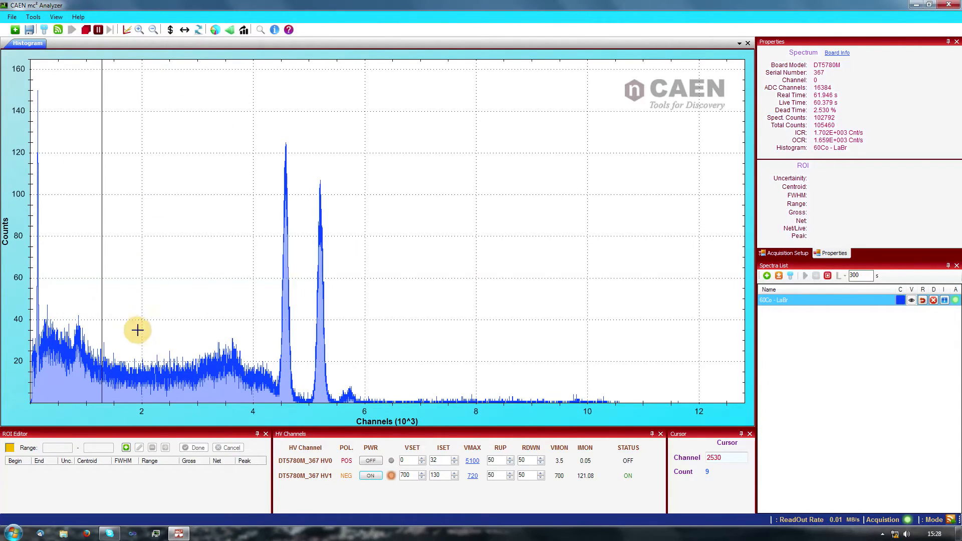
pyautogui.moveTo(187, 359); pyautogui.dragTo(235, 389)
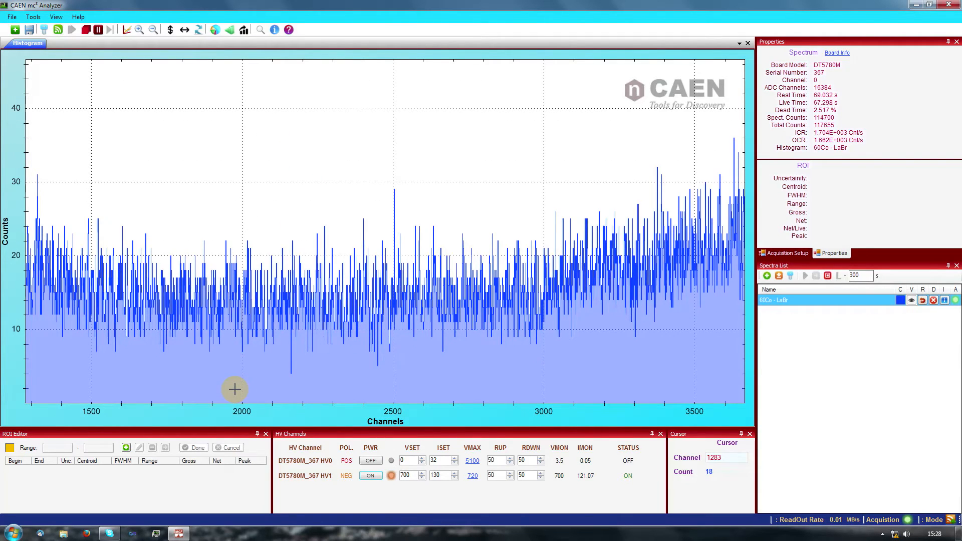
pyautogui.click(185, 31)
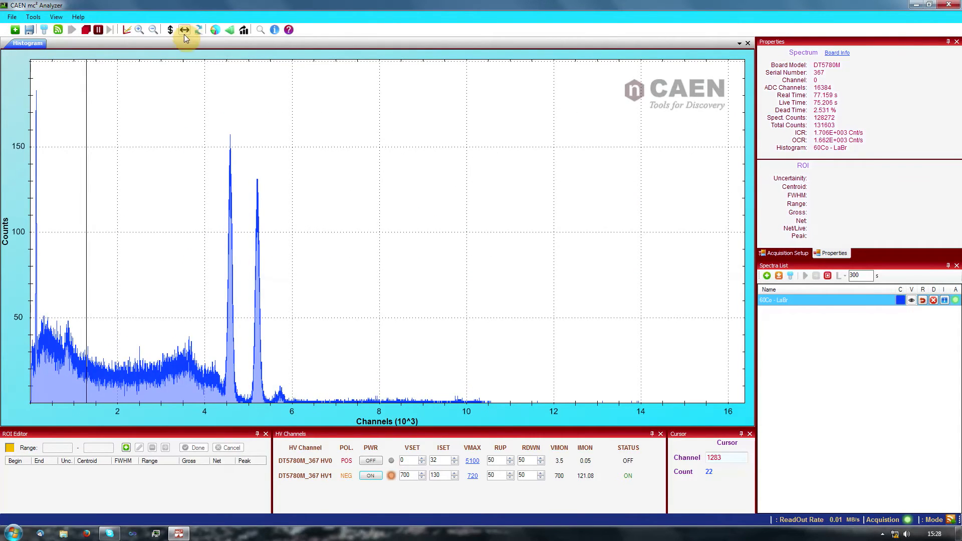
pyautogui.moveTo(117, 333); pyautogui.dragTo(188, 394)
pyautogui.click(198, 31)
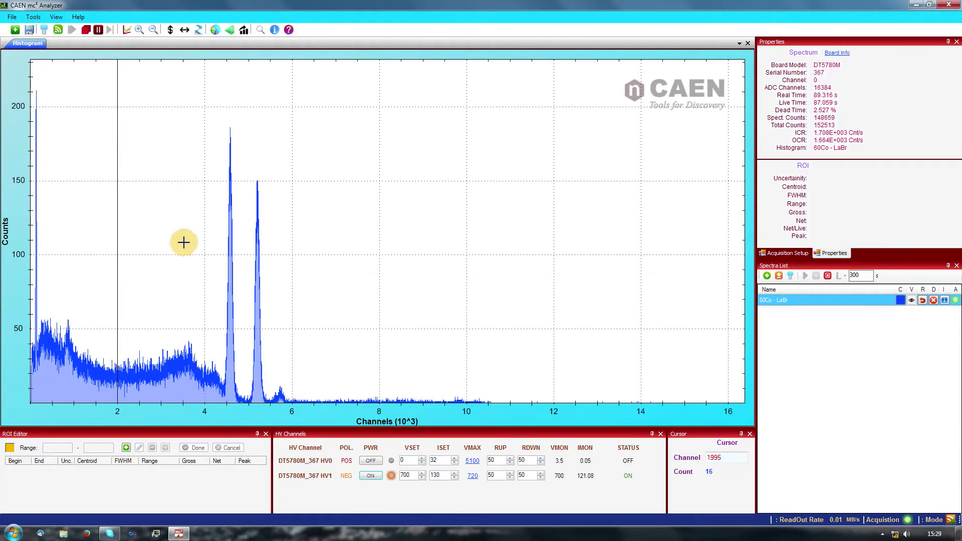
# - Add a region of interest around the first tall peak, from channel 4384 to 4798
pyautogui.click(127, 432)
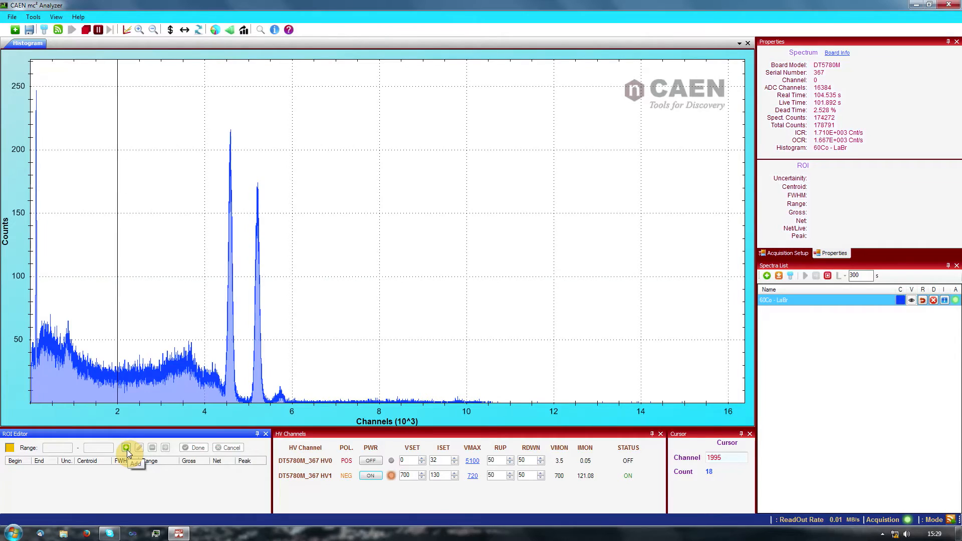
pyautogui.click(126, 448)
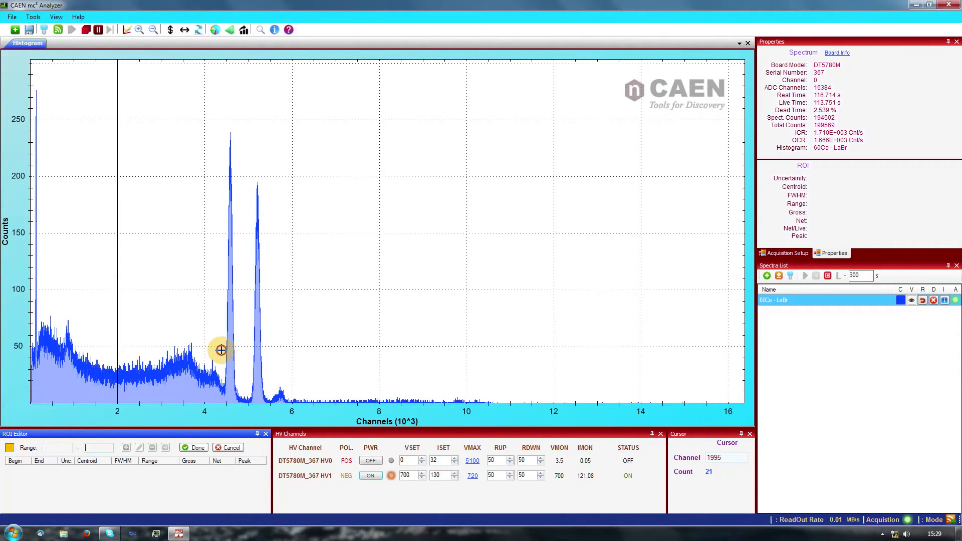
pyautogui.click(221, 349)
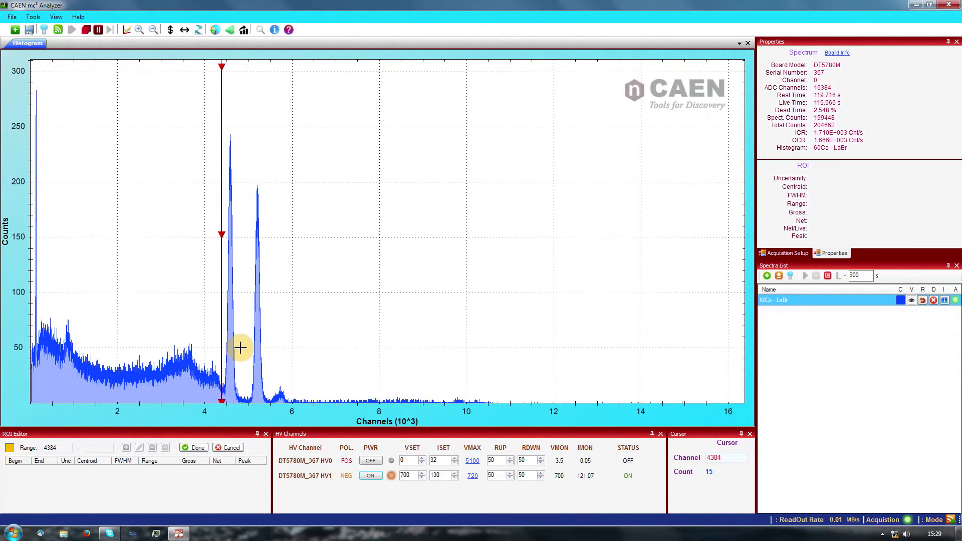
pyautogui.click(239, 347)
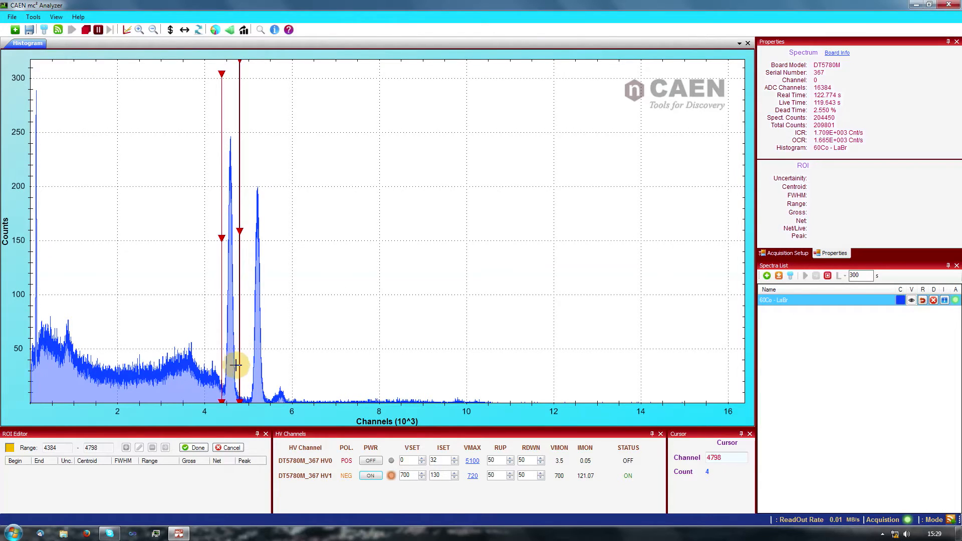
pyautogui.click(199, 452)
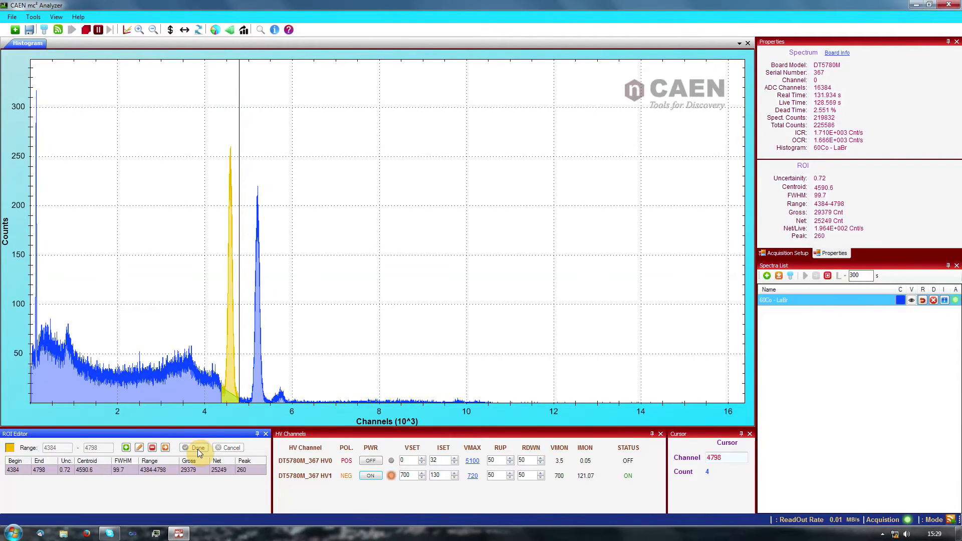
# - Change the first peak's ROI colour to orange and select the ROI in the plot to display its fit curve
pyautogui.moveTo(197, 112); pyautogui.dragTo(257, 405)
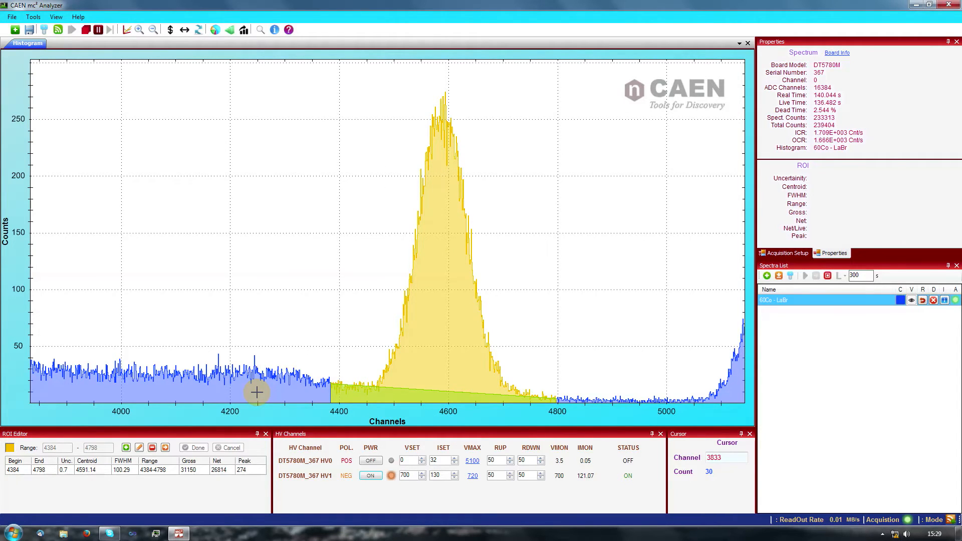
pyautogui.click(10, 448)
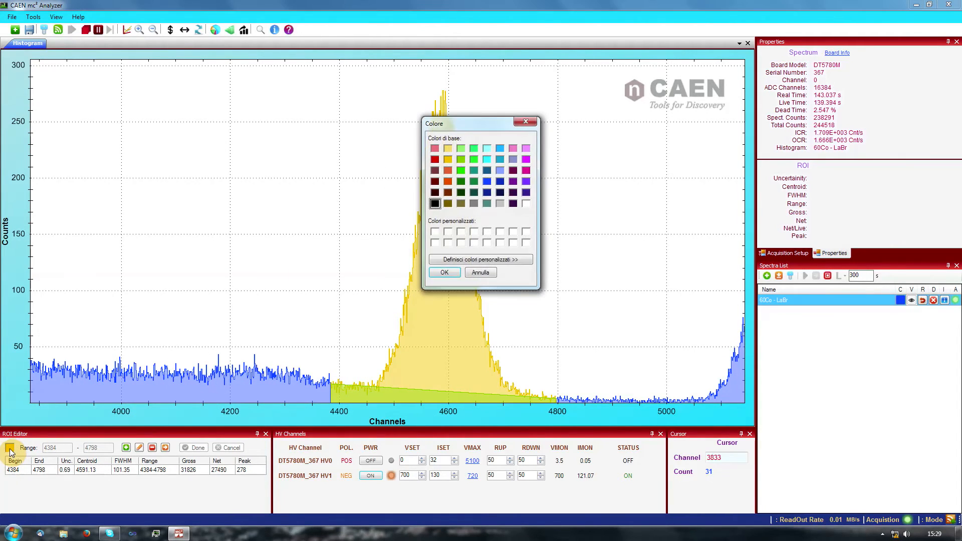
pyautogui.click(447, 181)
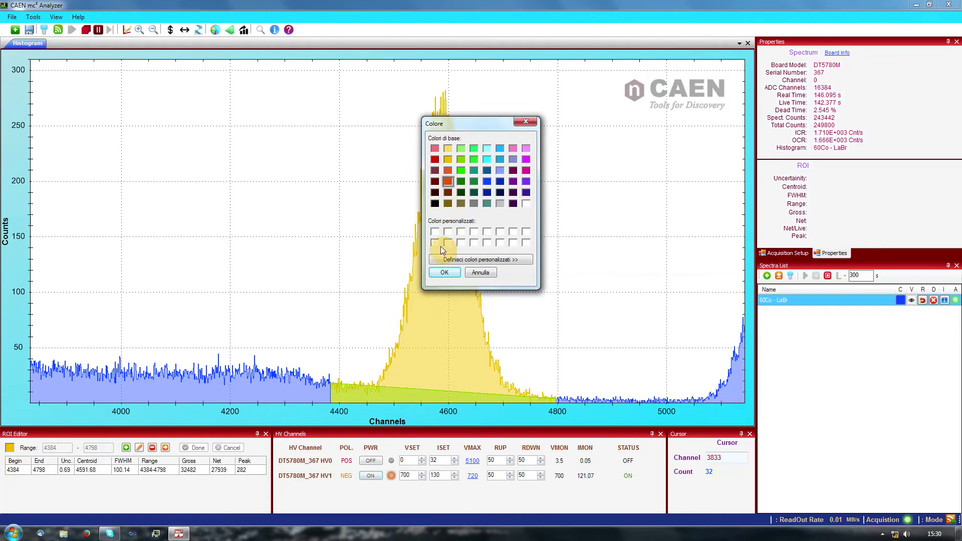
pyautogui.click(440, 272)
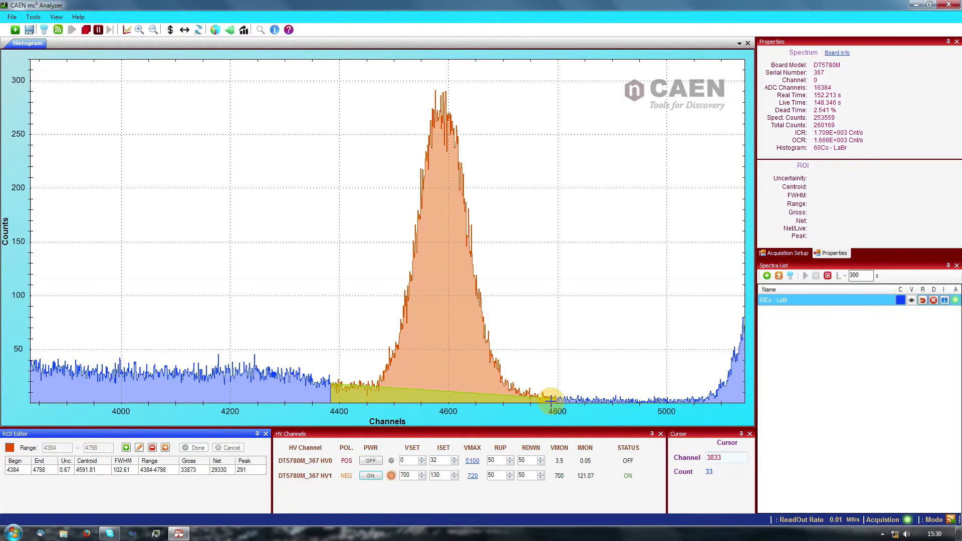
pyautogui.click(440, 228)
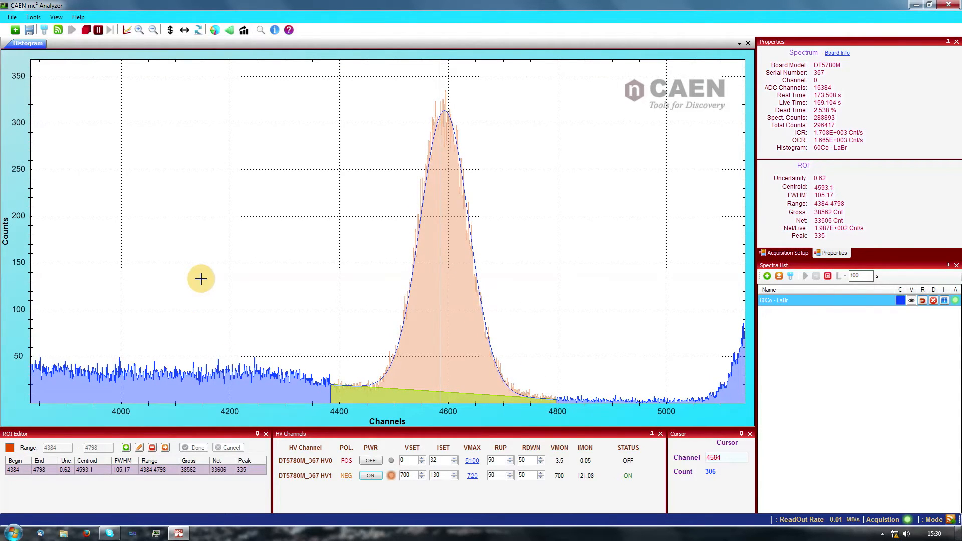
# - Add a second ROI around the higher-channel peak, from channel 5031 to 5439, and display the fit curve of each ROI in turn
pyautogui.rightClick(219, 284)
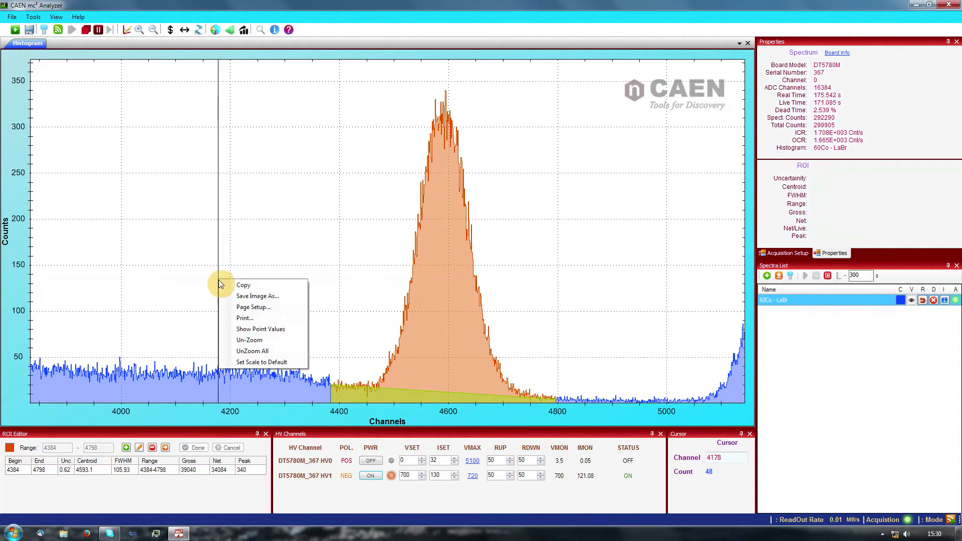
pyautogui.click(246, 339)
pyautogui.moveTo(197, 128); pyautogui.dragTo(283, 443)
pyautogui.click(127, 448)
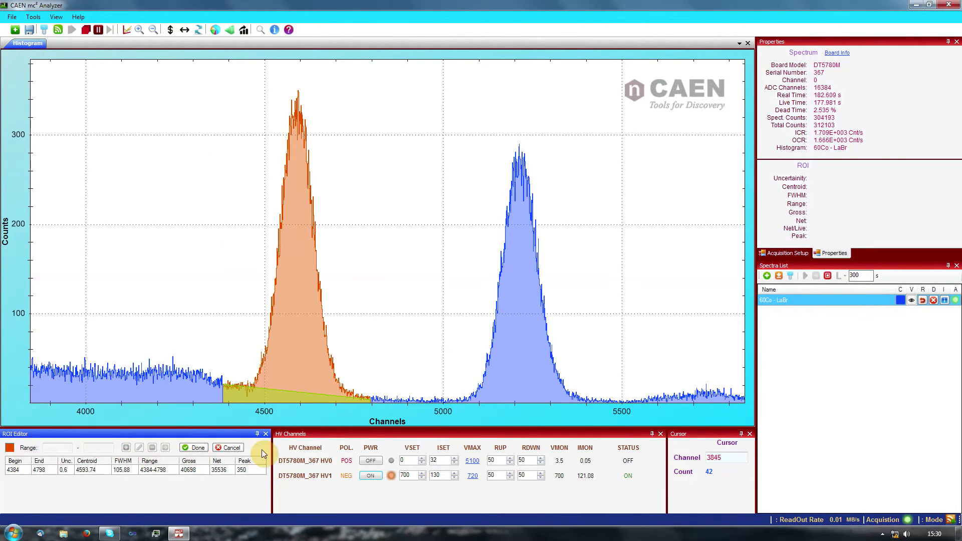
pyautogui.click(454, 375)
pyautogui.click(598, 385)
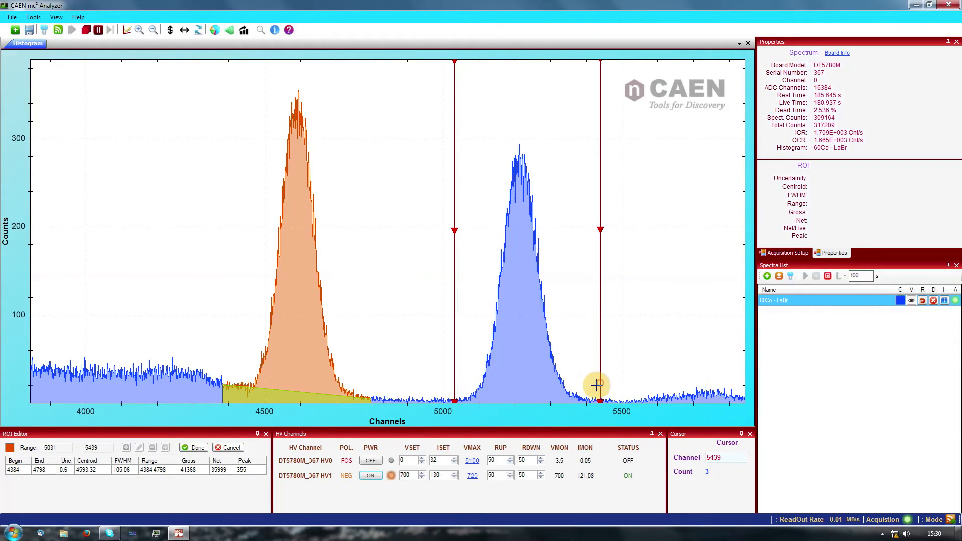
pyautogui.click(193, 448)
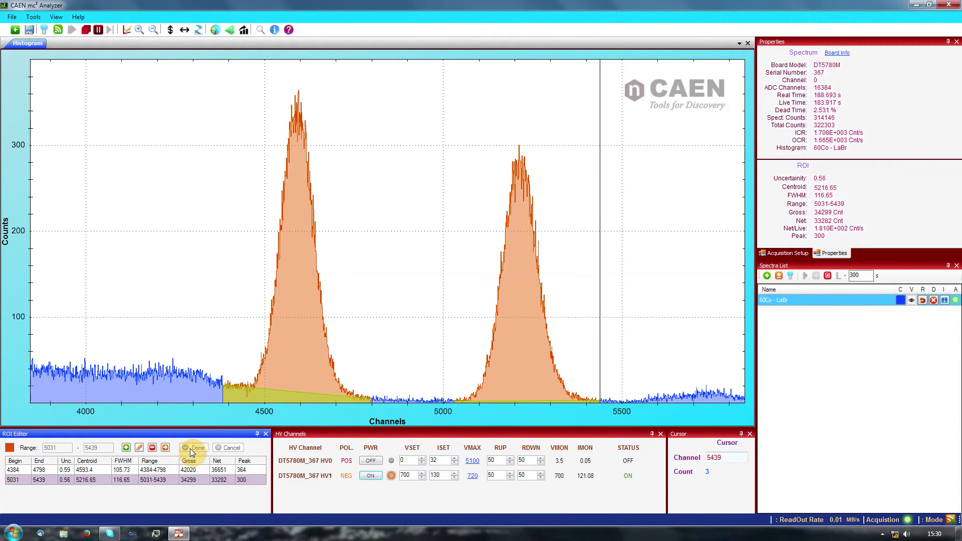
pyautogui.doubleClick(97, 479)
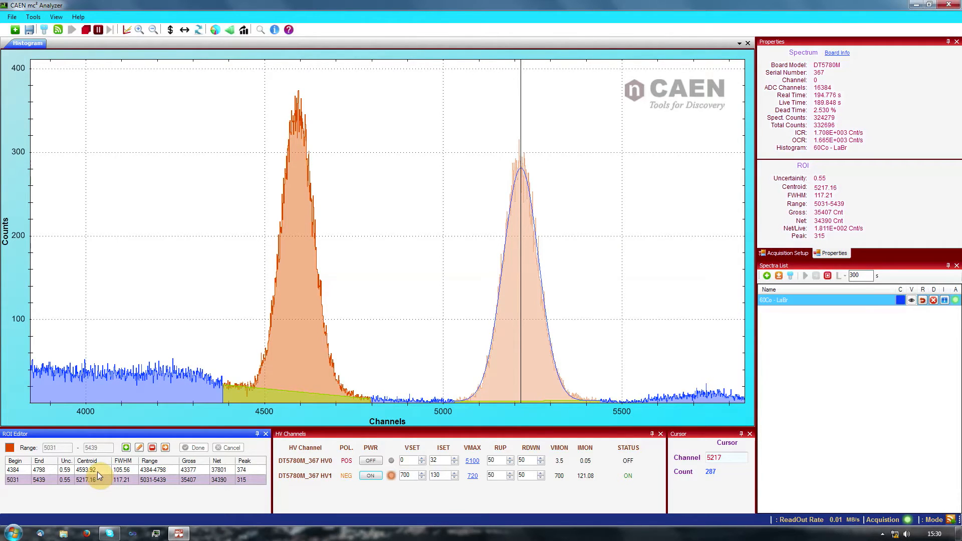
pyautogui.doubleClick(97, 471)
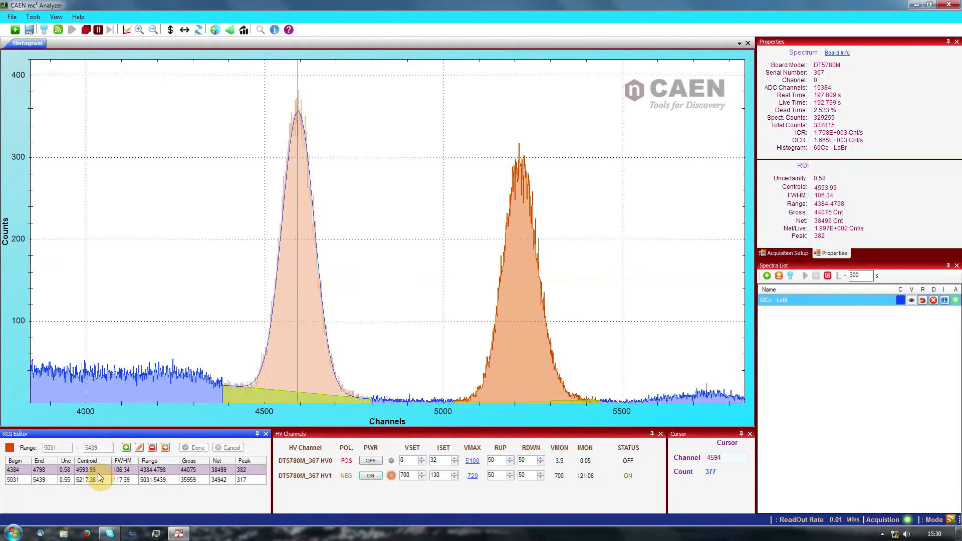
# - Select the higher-channel peak's ROI and switch peak fitting to Advanced
pyautogui.doubleClick(97, 480)
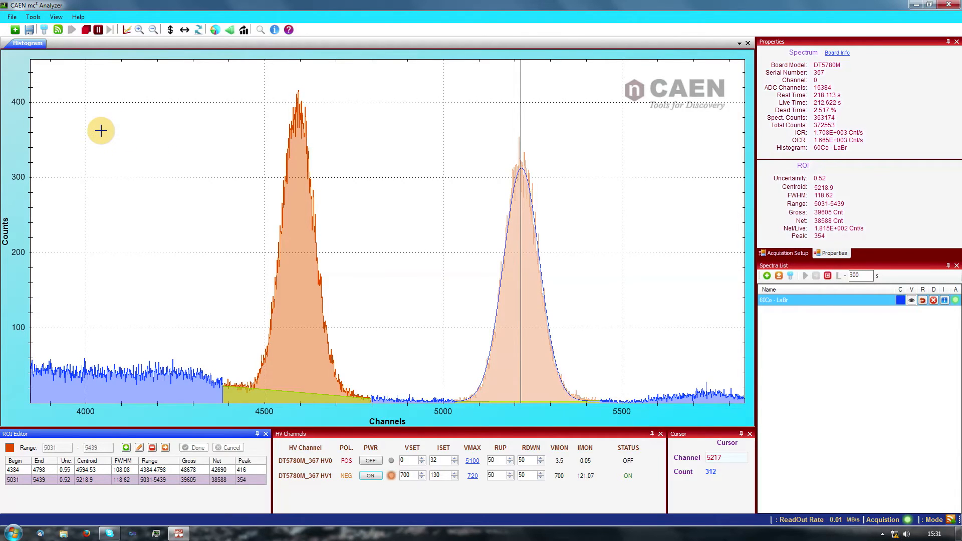
pyautogui.click(33, 16)
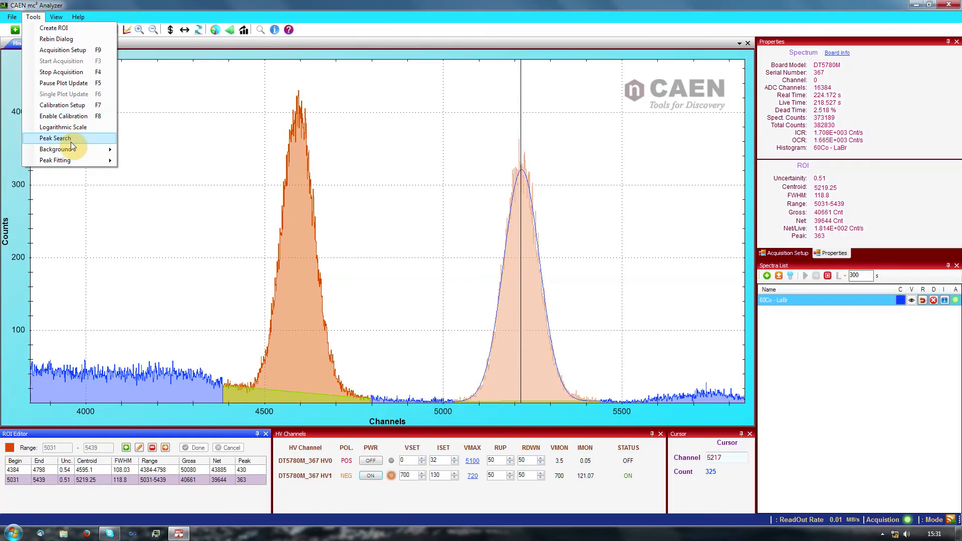
pyautogui.moveTo(69, 165)
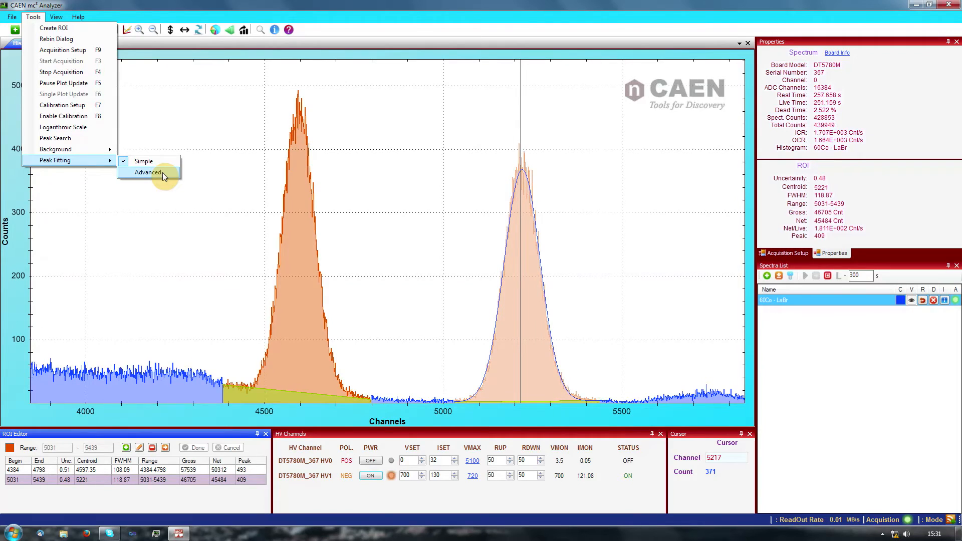
pyautogui.click(162, 173)
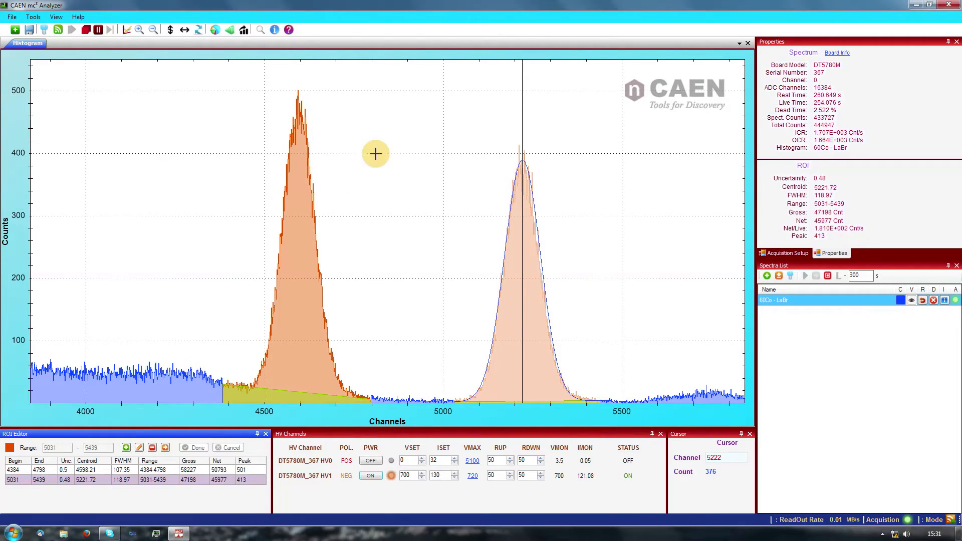
# - Zoom in on the higher-channel peak, display its fit curve, and switch peak fitting back to Simple
pyautogui.moveTo(427, 103); pyautogui.dragTo(630, 439)
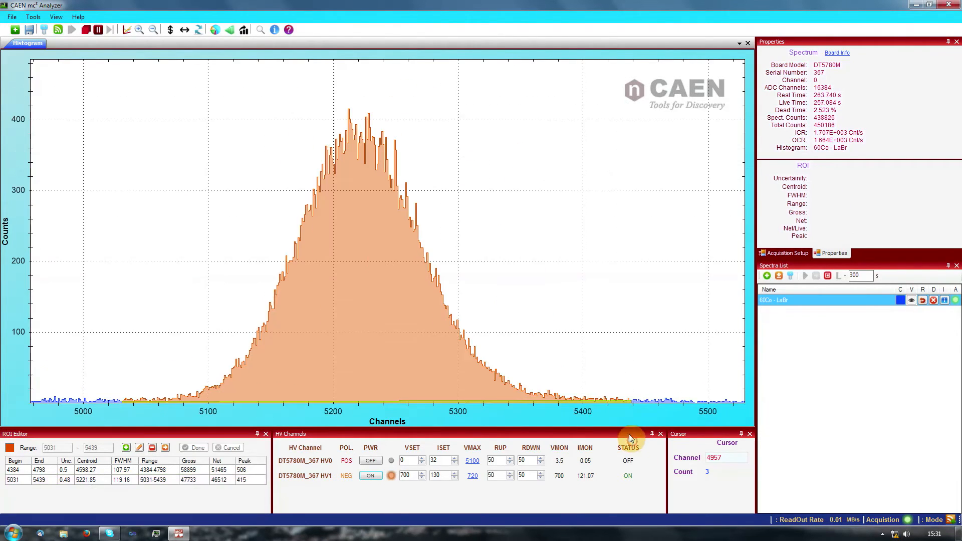
pyautogui.click(371, 333)
pyautogui.click(11, 17)
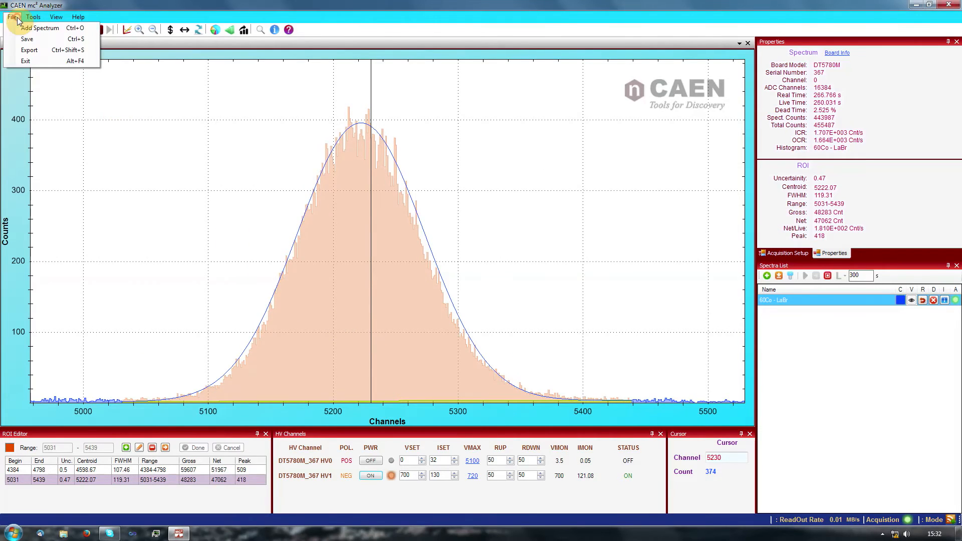
pyautogui.moveTo(33, 17)
pyautogui.click(145, 157)
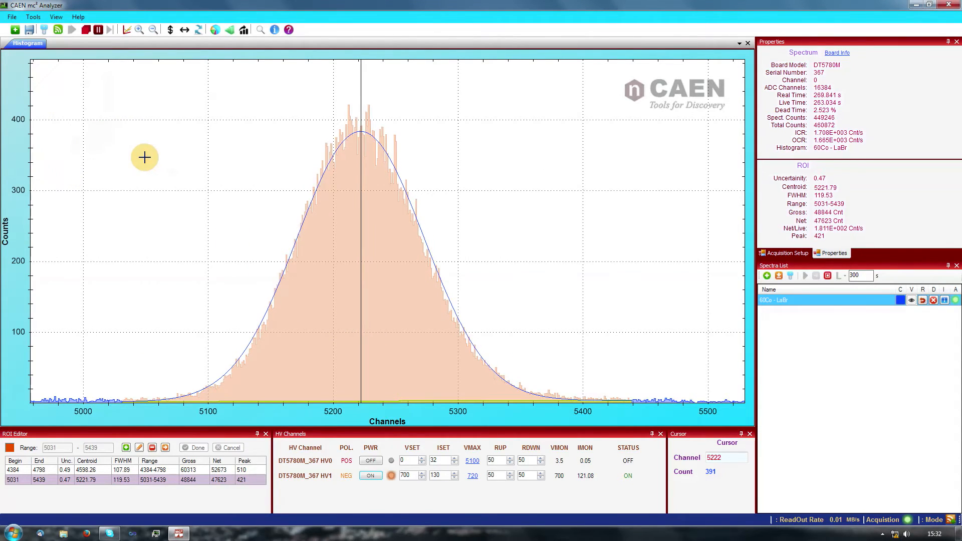
# - Zoom in on the lower-channel peak, switch the background calculation to Advanced, and restore the full histogram range
pyautogui.rightClick(76, 150)
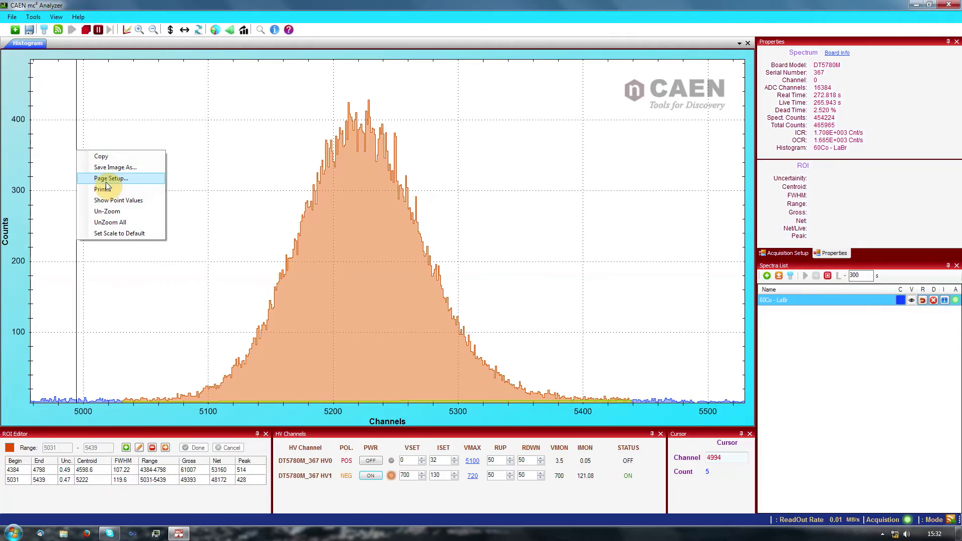
pyautogui.click(124, 234)
pyautogui.click(209, 122)
pyautogui.moveTo(245, 329); pyautogui.dragTo(246, 405)
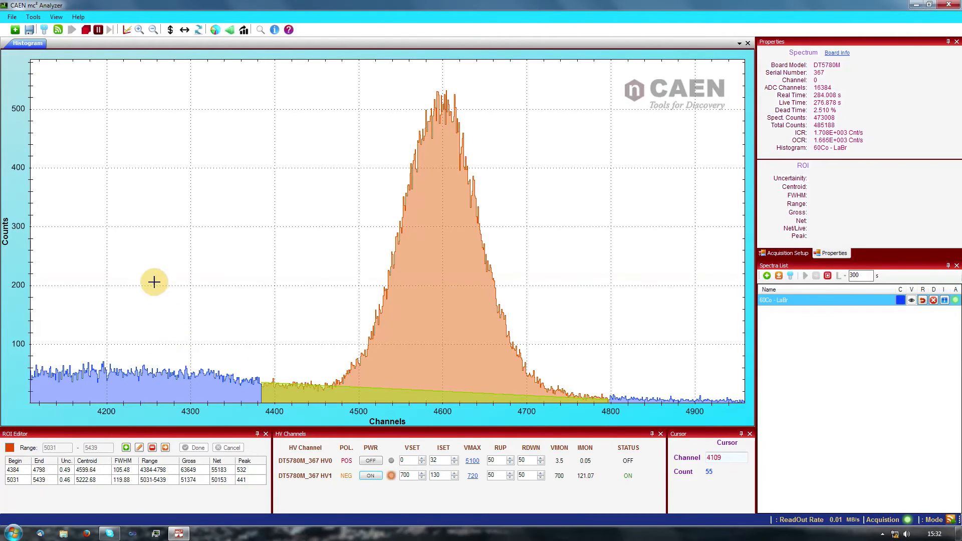
pyautogui.click(33, 16)
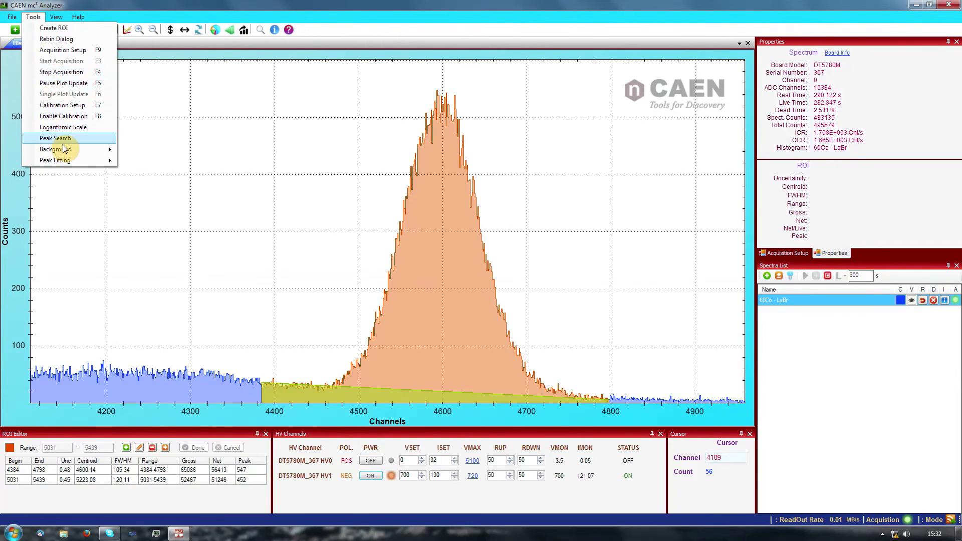
pyautogui.moveTo(69, 150)
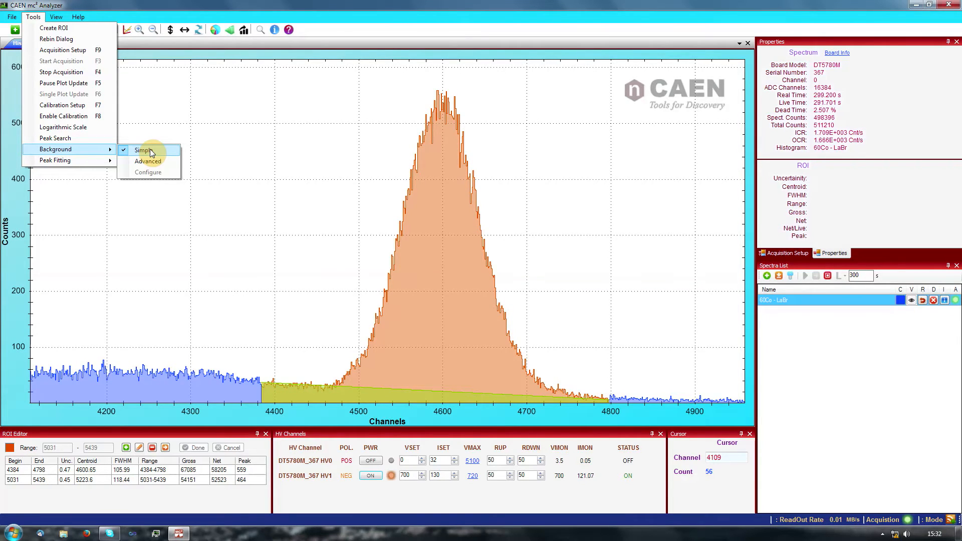
pyautogui.click(152, 161)
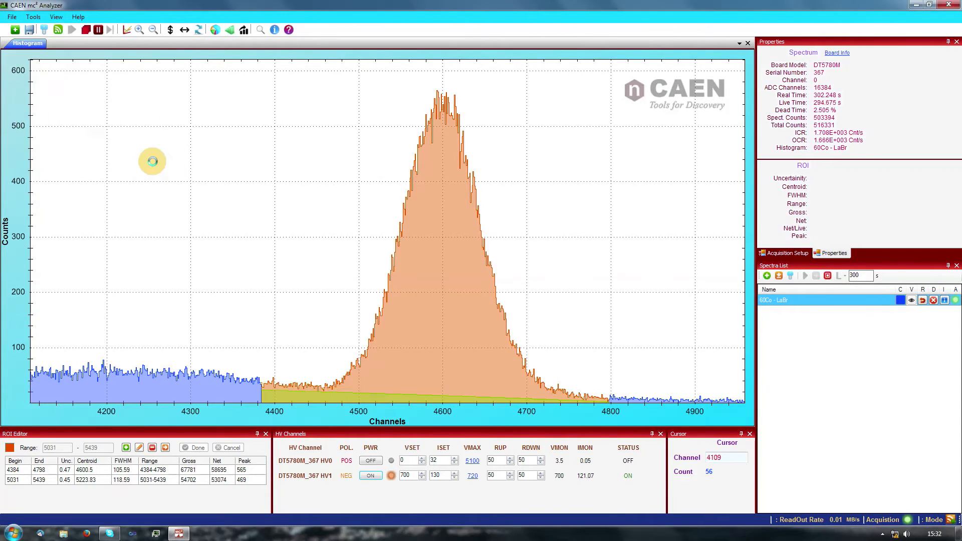
pyautogui.click(152, 161)
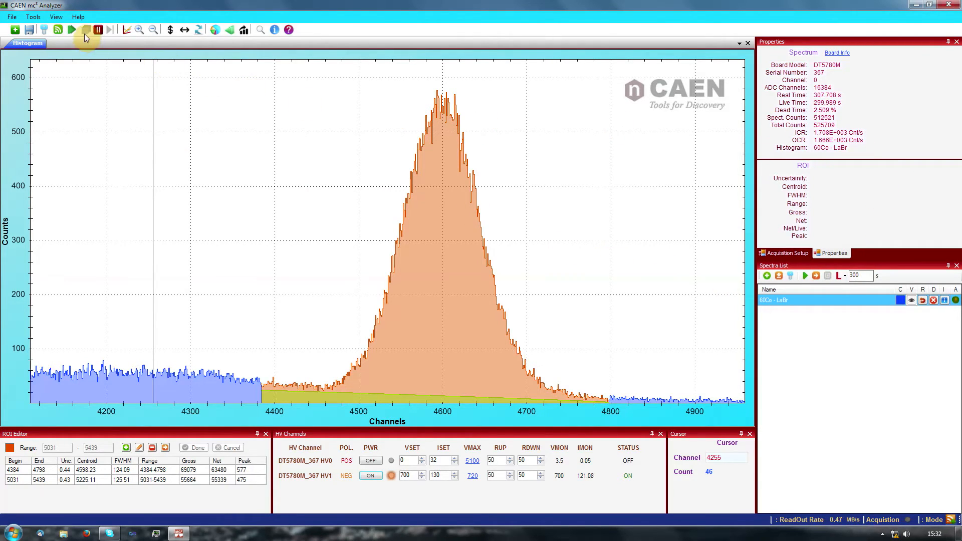
pyautogui.rightClick(173, 236)
pyautogui.click(206, 319)
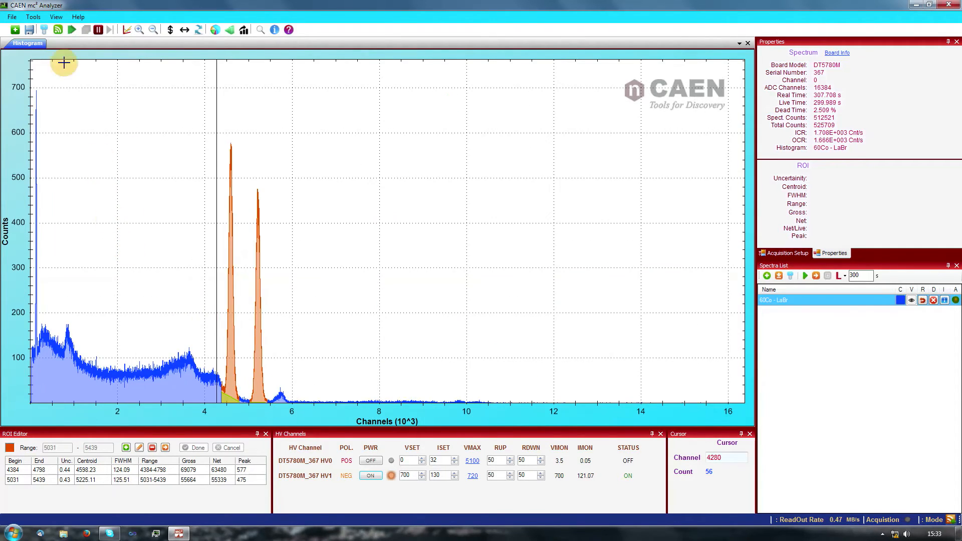
pyautogui.click(34, 17)
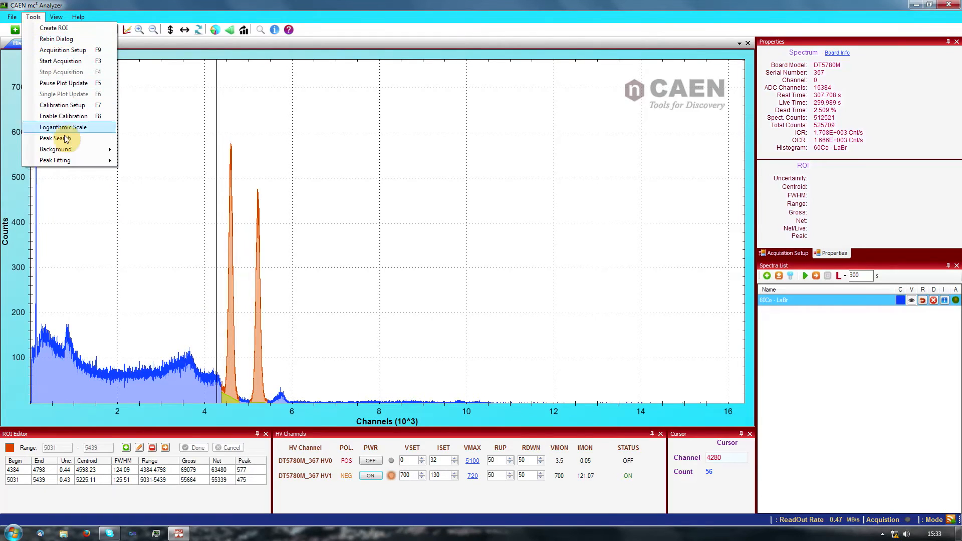
pyautogui.click(151, 176)
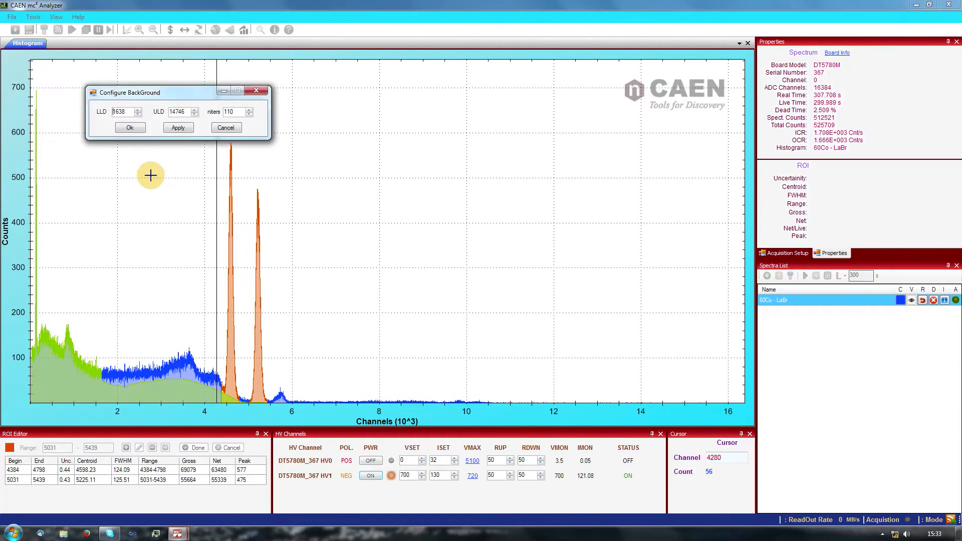
pyautogui.moveTo(214, 96); pyautogui.dragTo(376, 91)
pyautogui.click(474, 84)
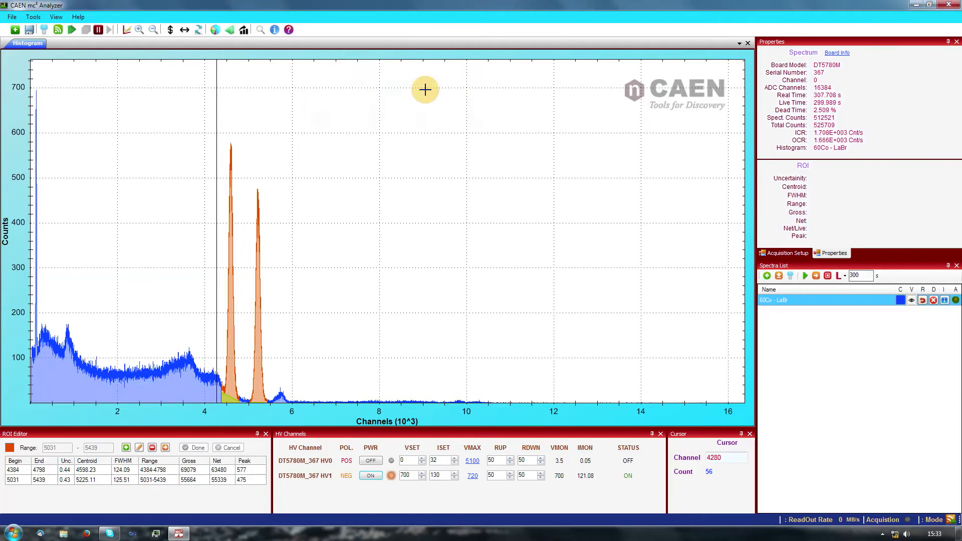
# - Open the background configuration and set its LLD to 50 after trying 100 and 1
pyautogui.click(33, 16)
pyautogui.moveTo(96, 149)
pyautogui.click(166, 172)
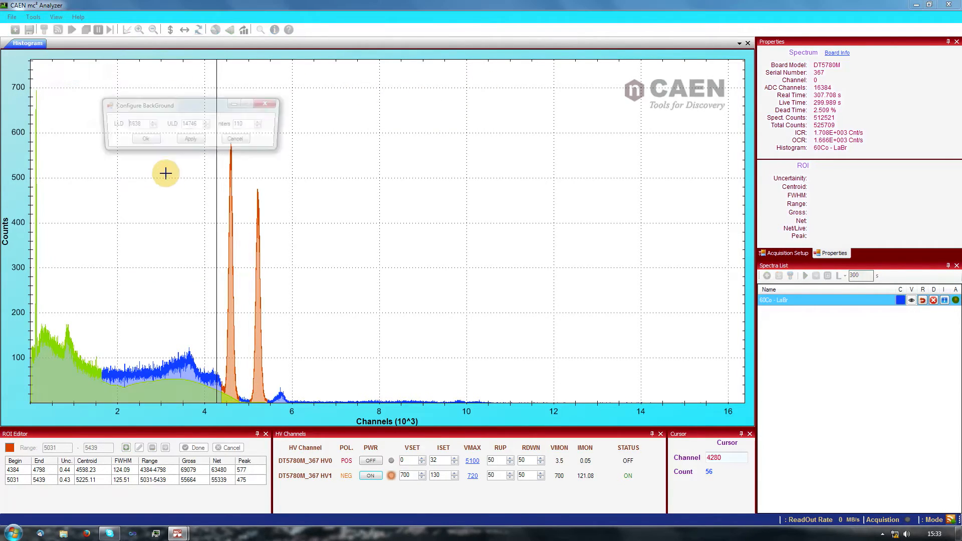
pyautogui.click(138, 125)
pyautogui.doubleClick(138, 125)
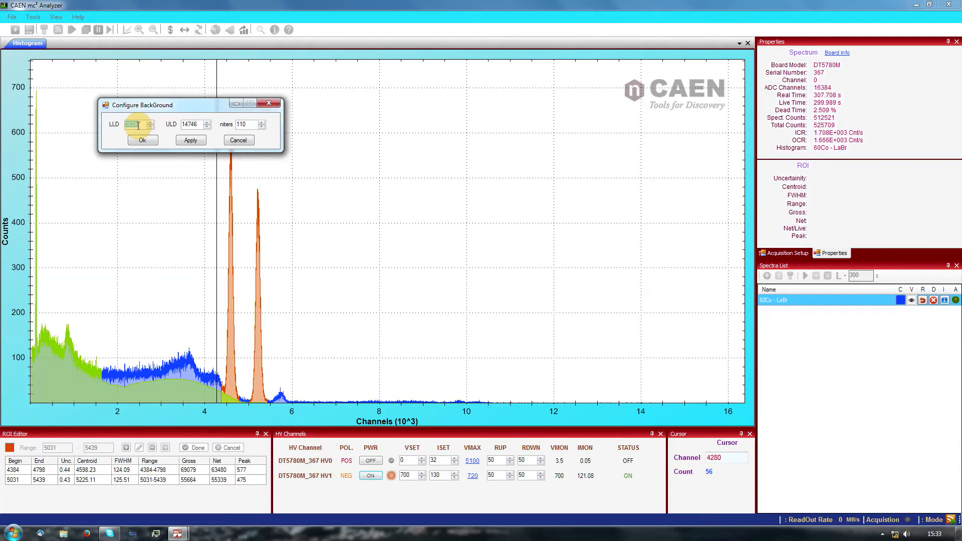
pyautogui.write('100')
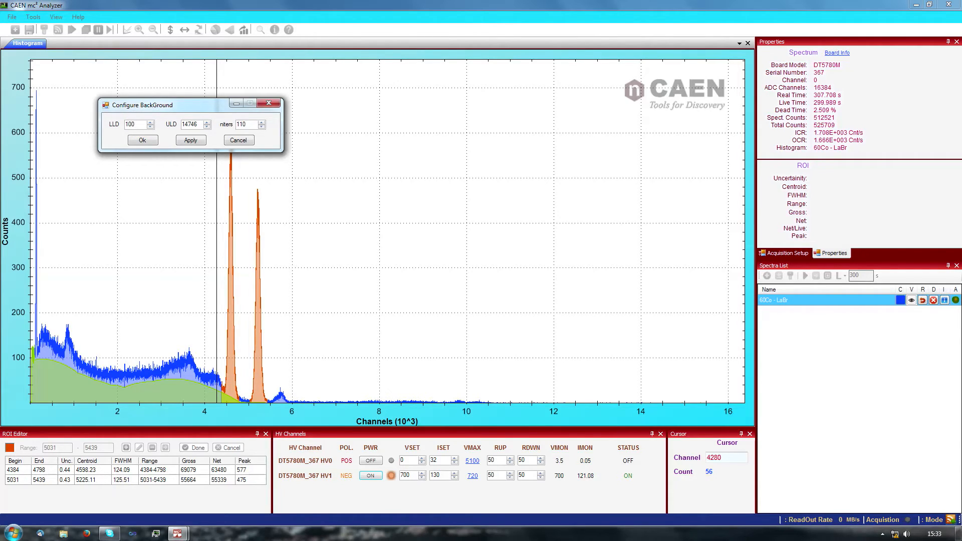
pyautogui.doubleClick(139, 126)
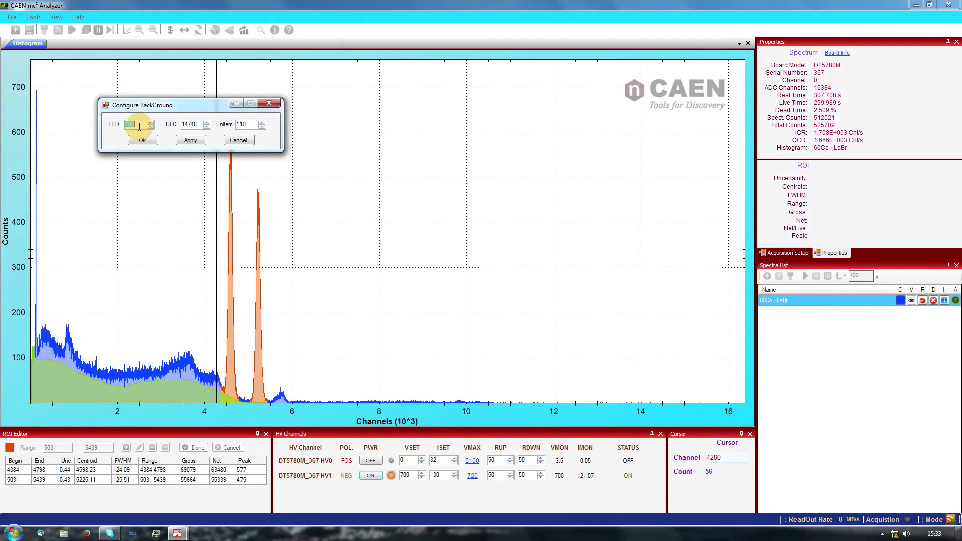
pyautogui.write('1')
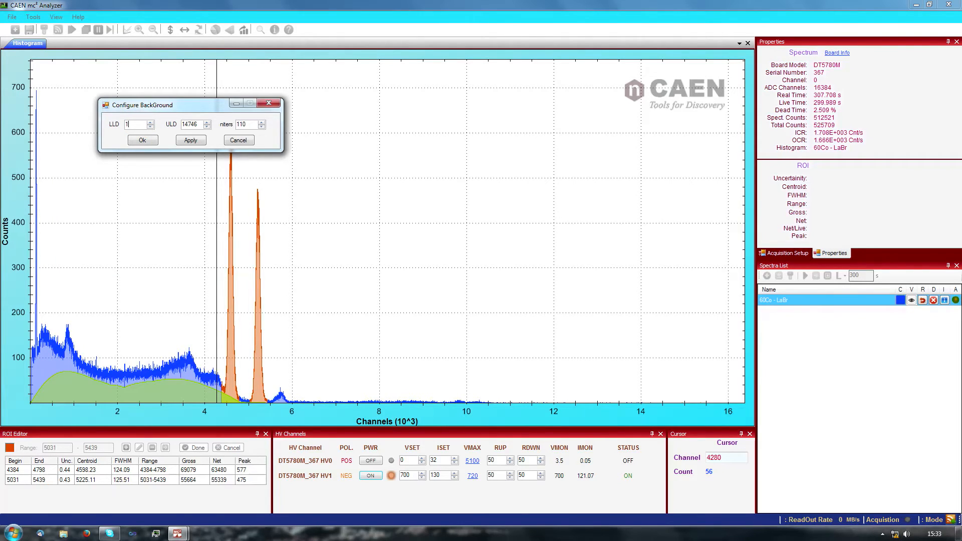
pyautogui.doubleClick(140, 126)
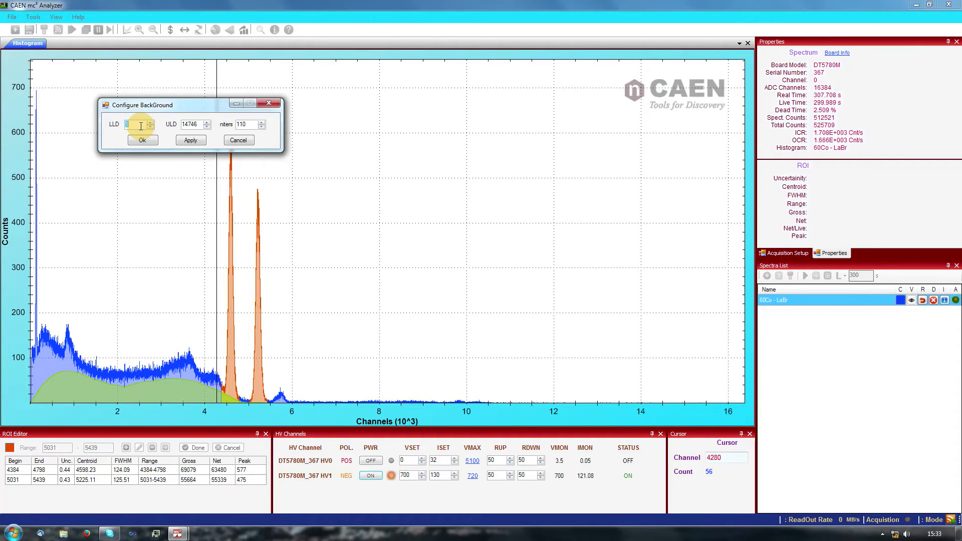
pyautogui.write('50')
pyautogui.press('Return')
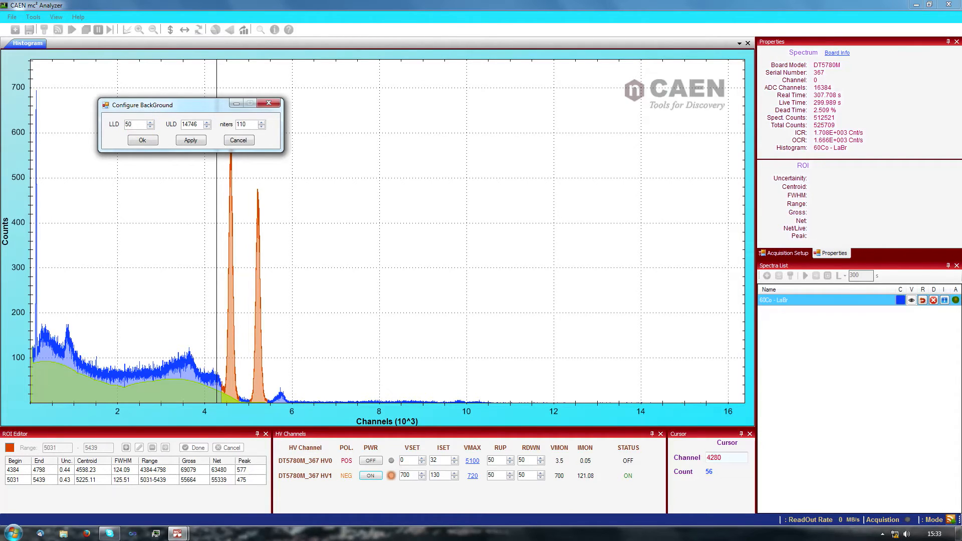
# - Set the background ULD to 16383
pyautogui.click(191, 123)
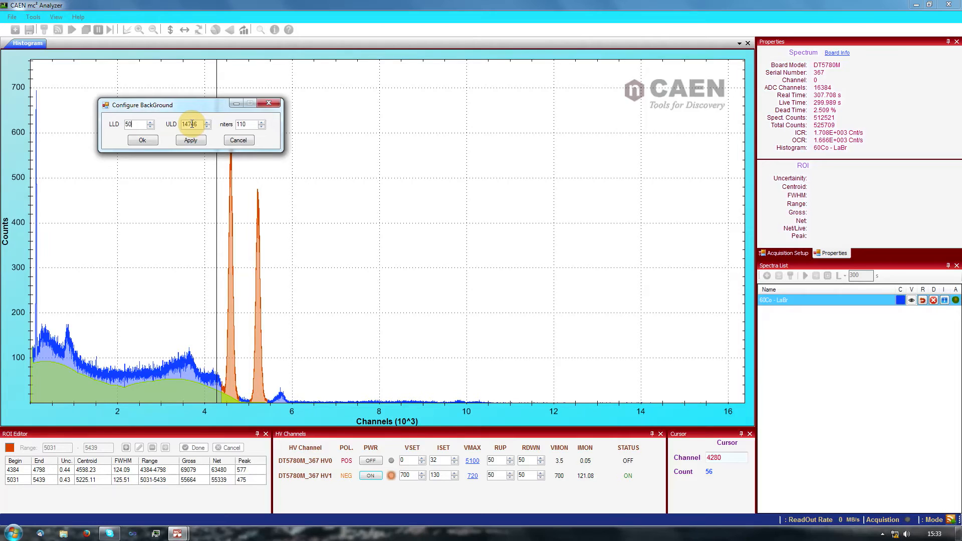
pyautogui.doubleClick(191, 124)
pyautogui.write('16383')
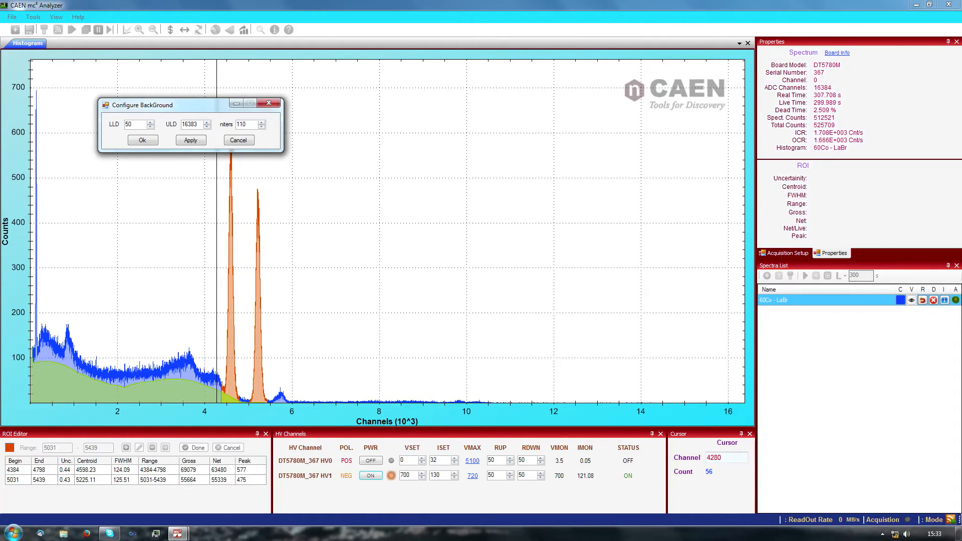
# - Try 20 and 150 as the background iteration count (niters)
pyautogui.doubleClick(247, 124)
pyautogui.write('20')
pyautogui.press('Return')
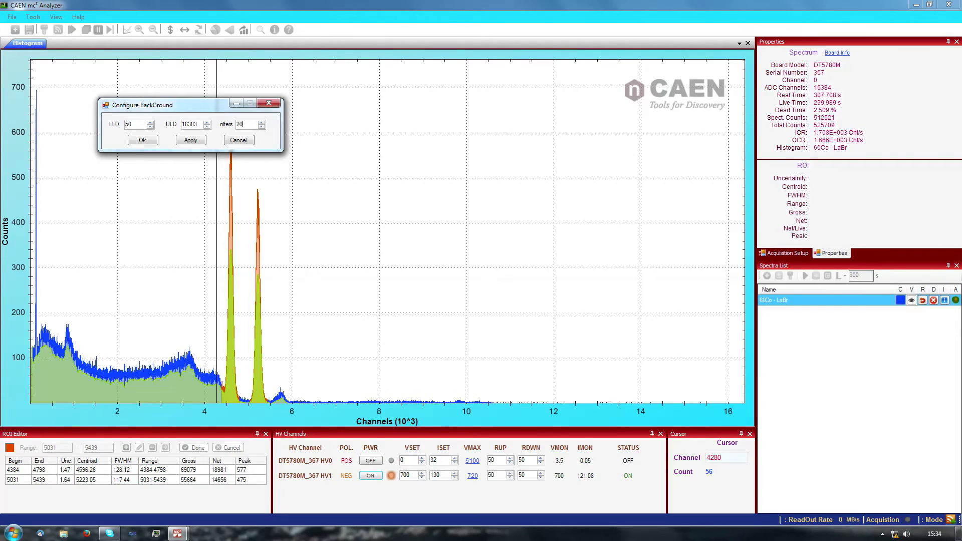
pyautogui.doubleClick(242, 125)
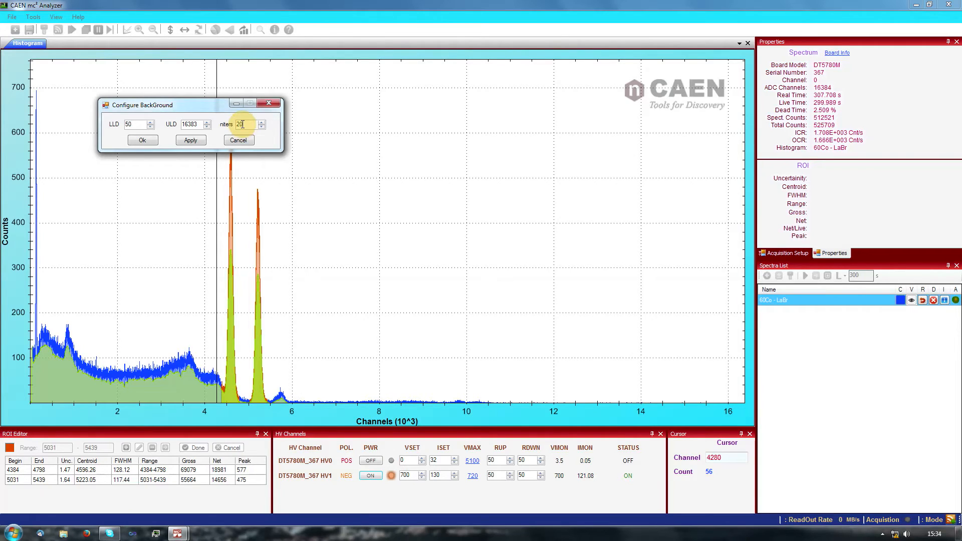
pyautogui.write('15')
pyautogui.press('Return')
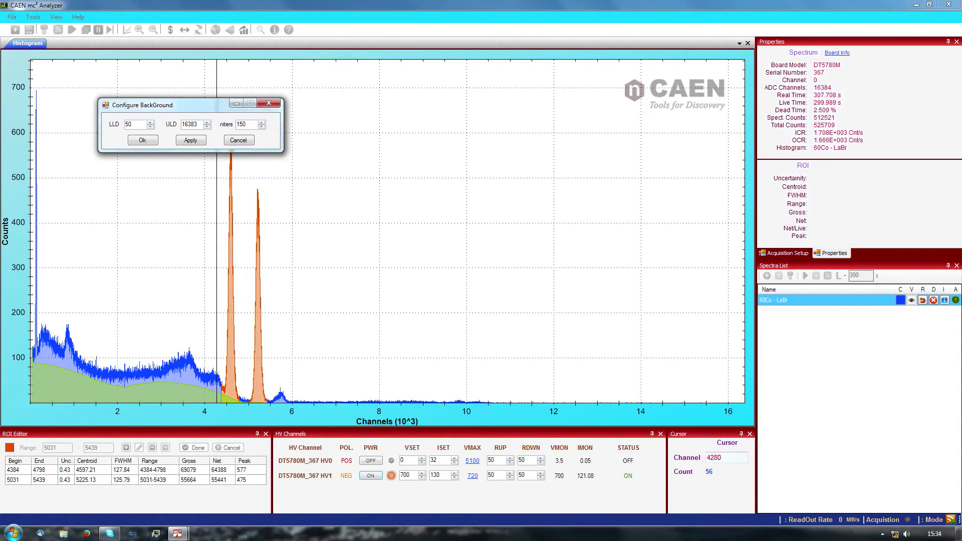
# - Set the background iteration count (niters) to 100 and accept the background configuration
pyautogui.click(249, 125)
pyautogui.doubleClick(248, 125)
pyautogui.write('100')
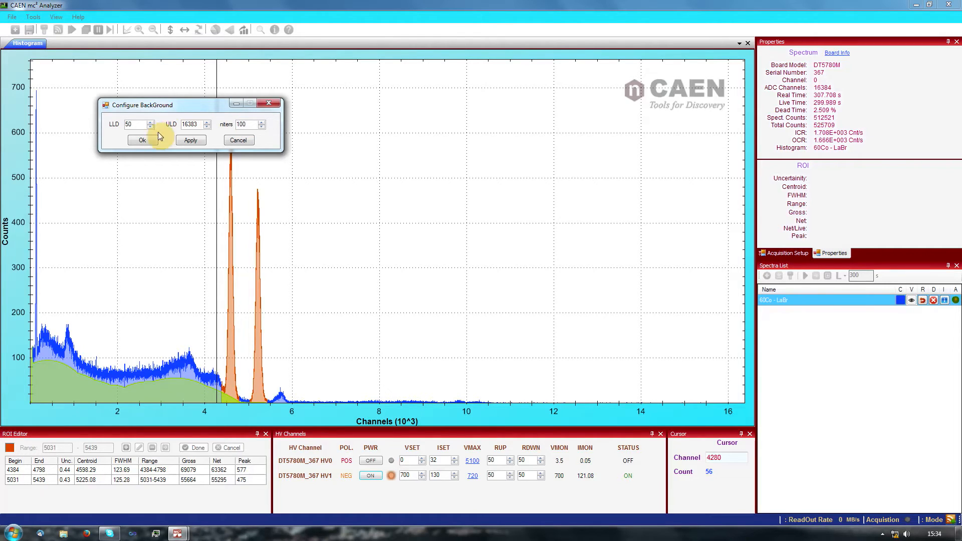
pyautogui.click(144, 140)
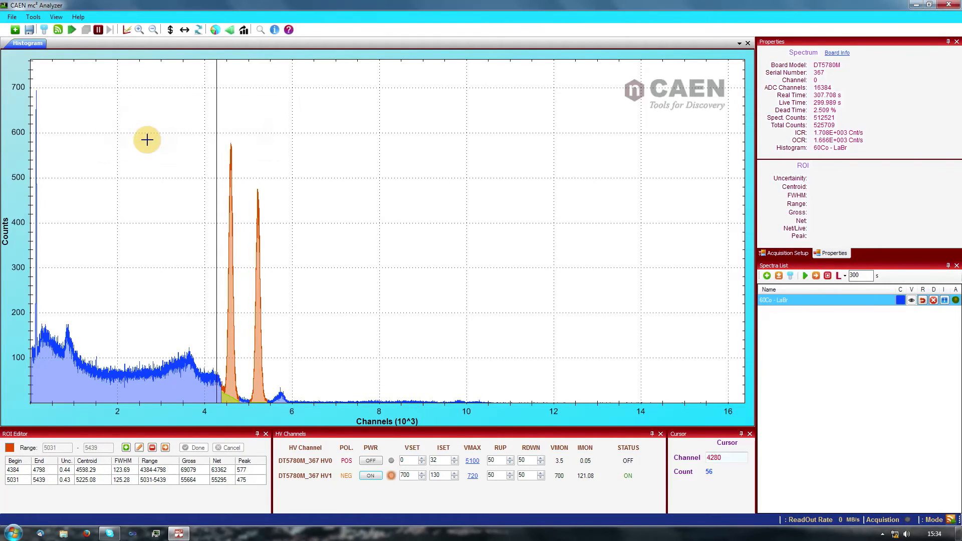
# - Open the energy calibration, move its window clear of the peaks, and keep KeV as the energy units after trying MeV
pyautogui.click(146, 136)
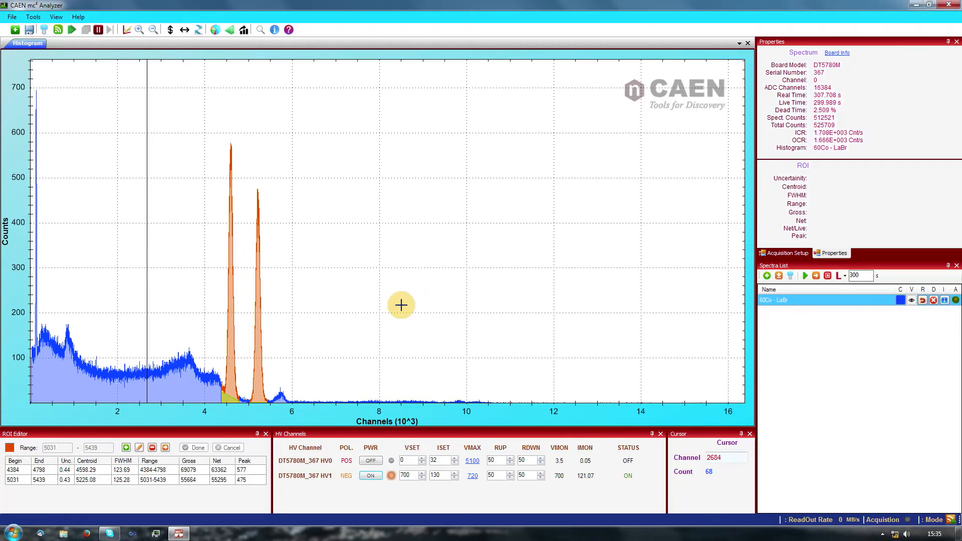
pyautogui.click(230, 31)
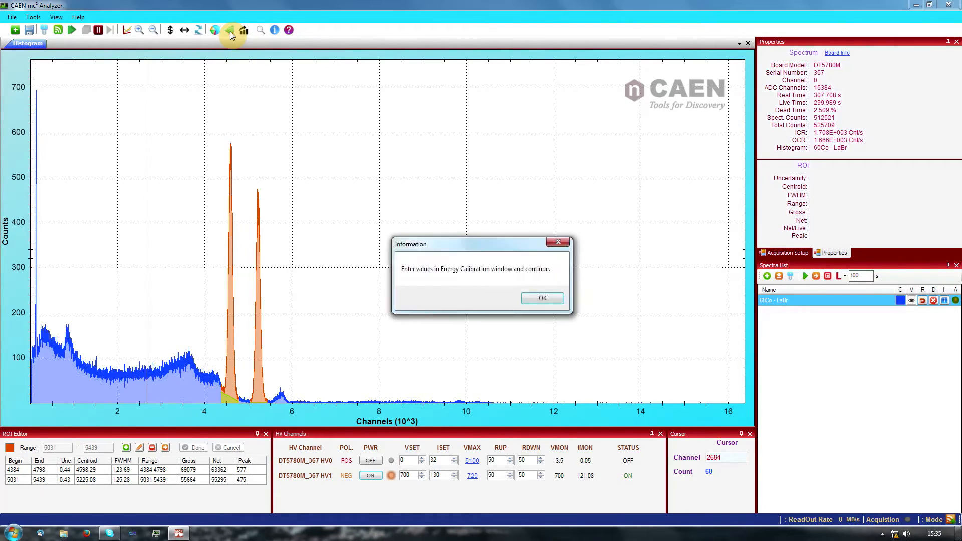
pyautogui.click(543, 298)
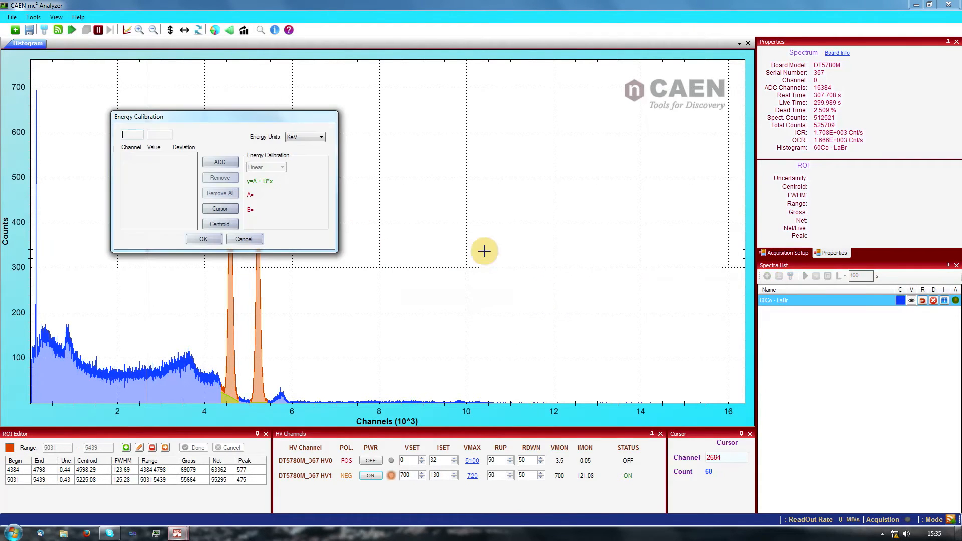
pyautogui.moveTo(195, 119); pyautogui.dragTo(483, 125)
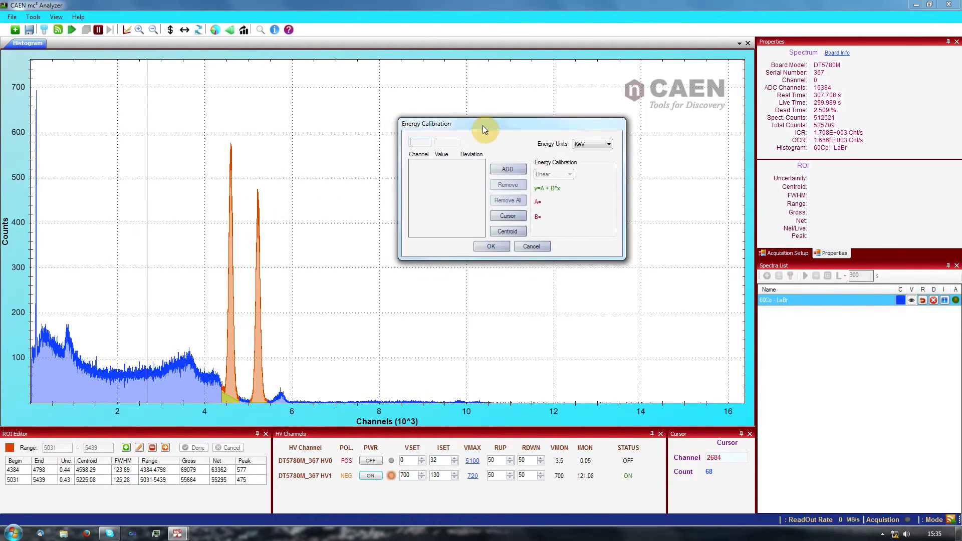
pyautogui.click(418, 143)
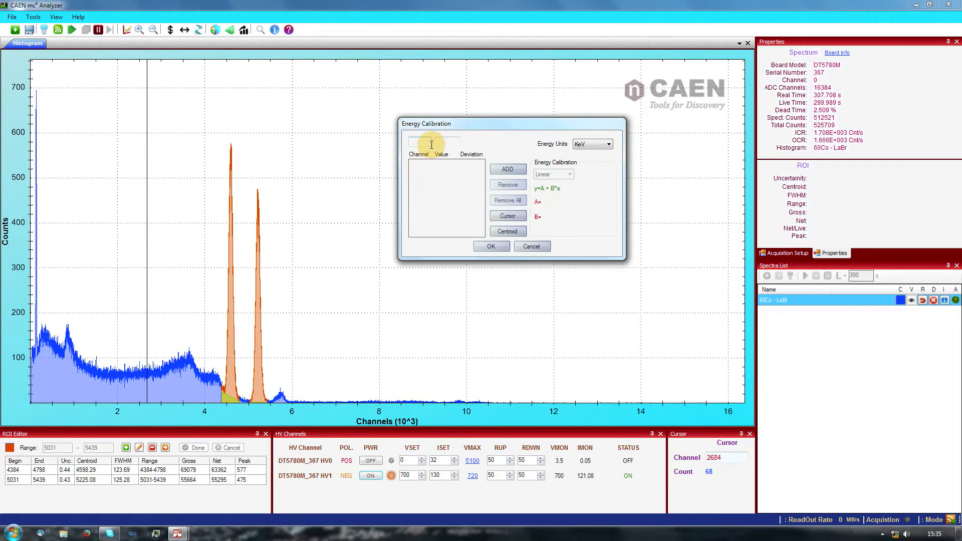
pyautogui.click(446, 141)
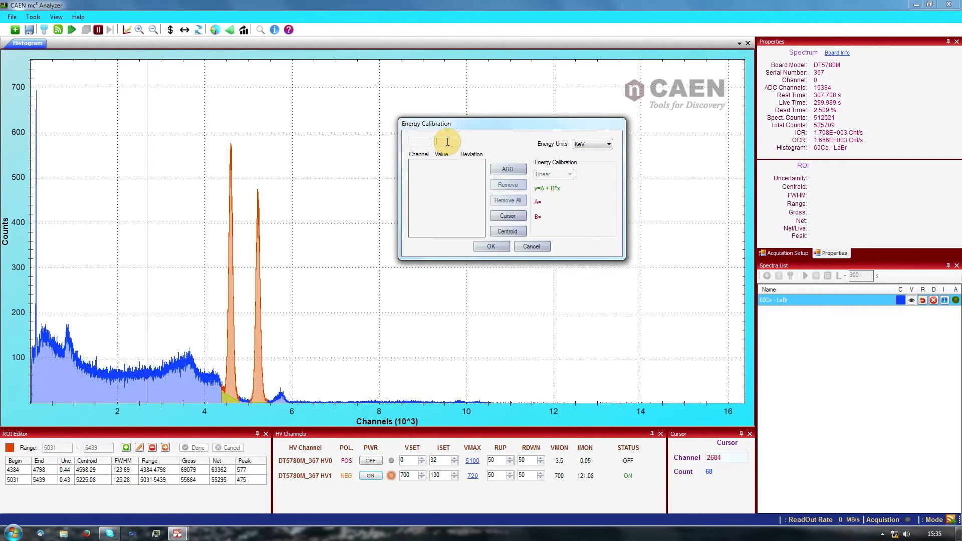
pyautogui.click(593, 146)
pyautogui.click(589, 158)
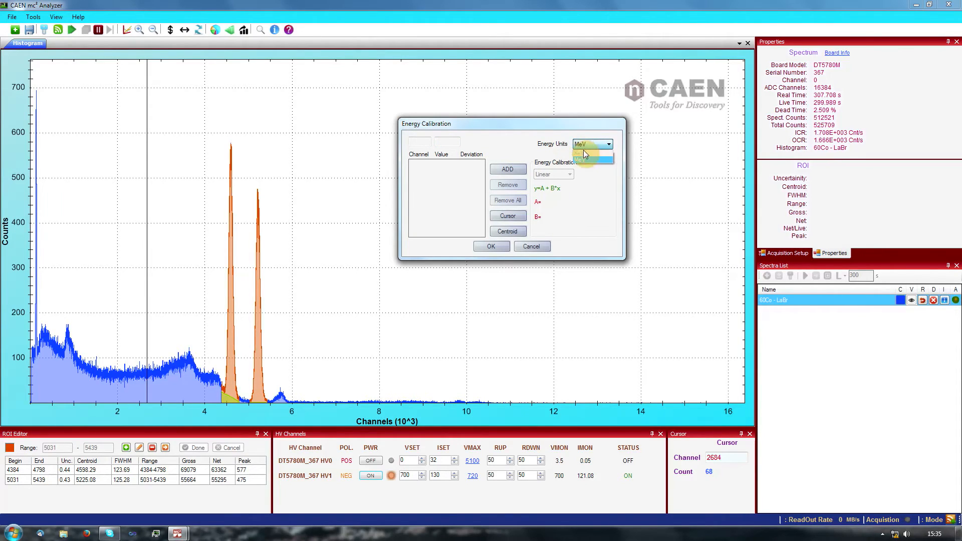
pyautogui.click(584, 153)
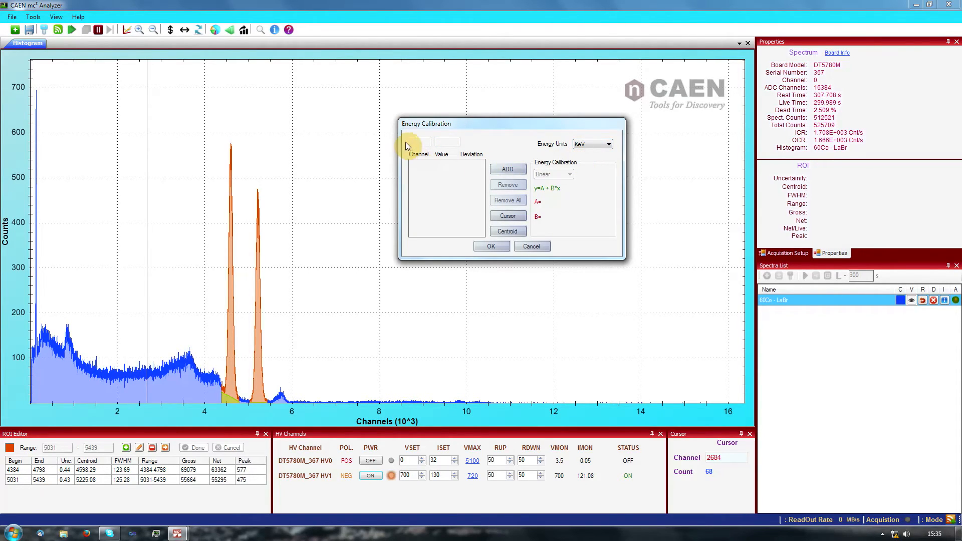
# - Try several cursor positions on the spectrum below the two peaks as the calibration channel
pyautogui.click(190, 325)
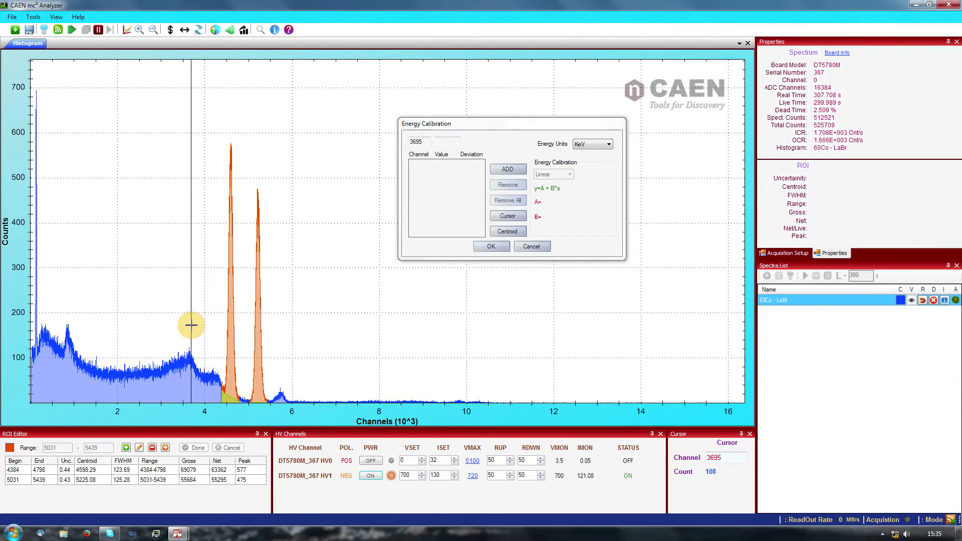
pyautogui.click(139, 325)
pyautogui.click(104, 327)
pyautogui.click(131, 324)
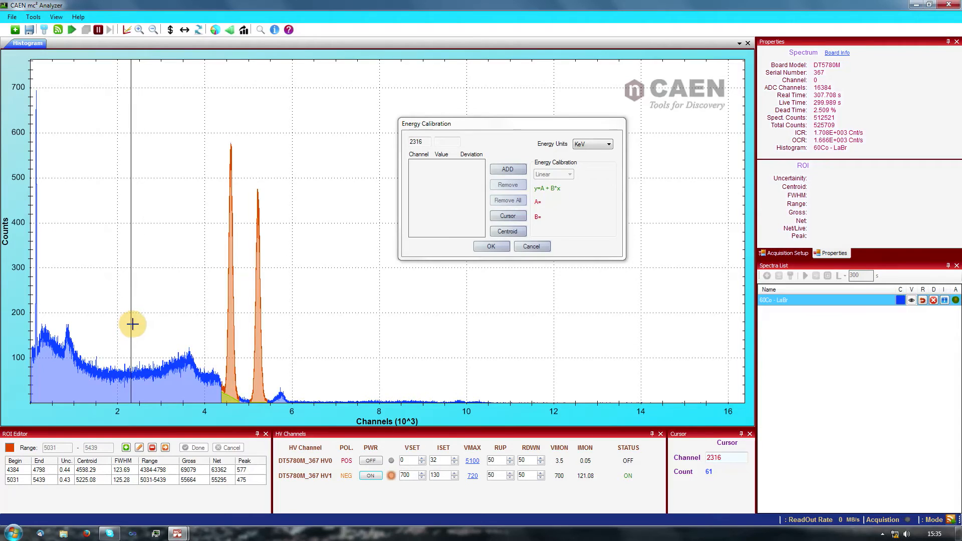
pyautogui.click(154, 324)
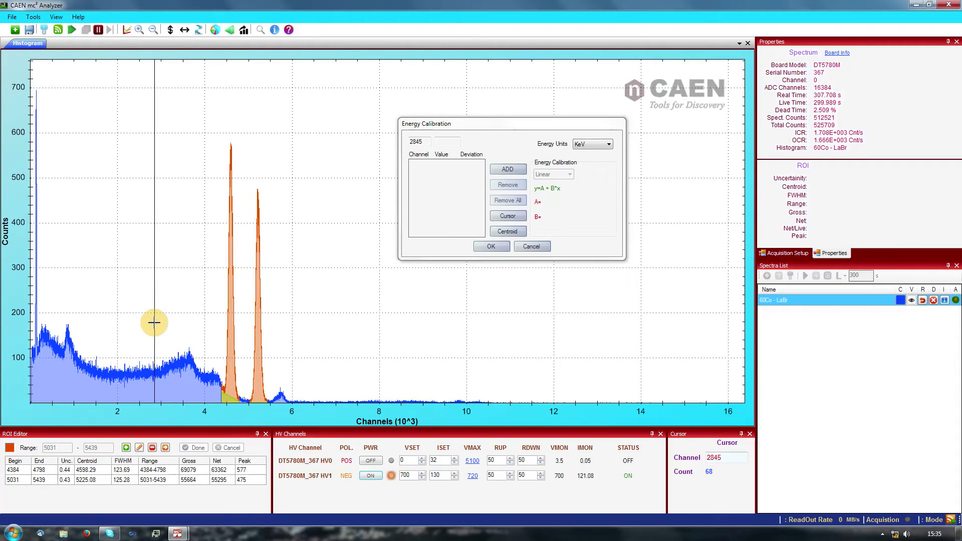
# - Add the centroid of the first peak (ROI 4384-4798) as a calibration point with a value of 1173 keV
pyautogui.click(229, 324)
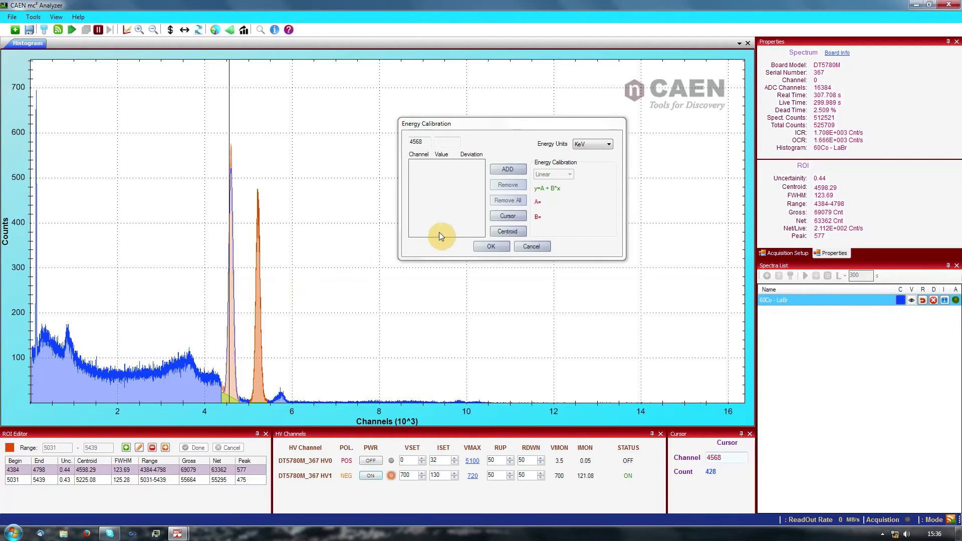
pyautogui.click(499, 233)
pyautogui.click(451, 140)
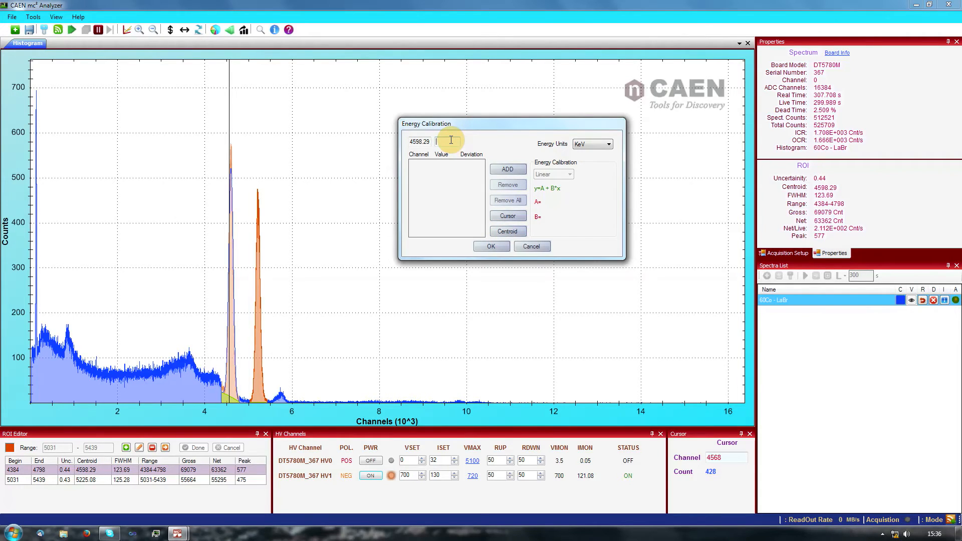
pyautogui.write('1173')
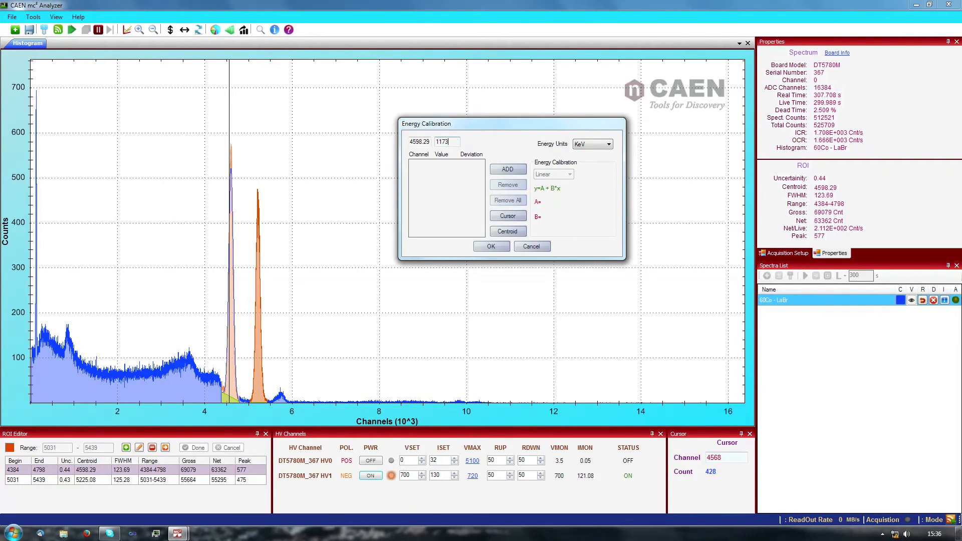
pyautogui.click(499, 168)
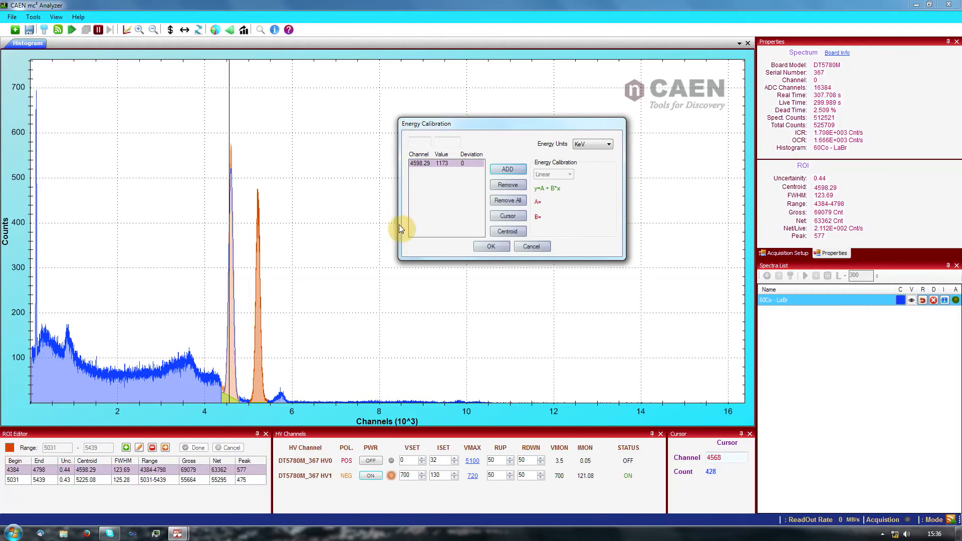
# - Add the centroid of the second peak (ROI 5031-5439) as a 1332 keV calibration point and accept the calibration
pyautogui.click(258, 331)
pyautogui.click(507, 231)
pyautogui.click(446, 141)
pyautogui.write('1332')
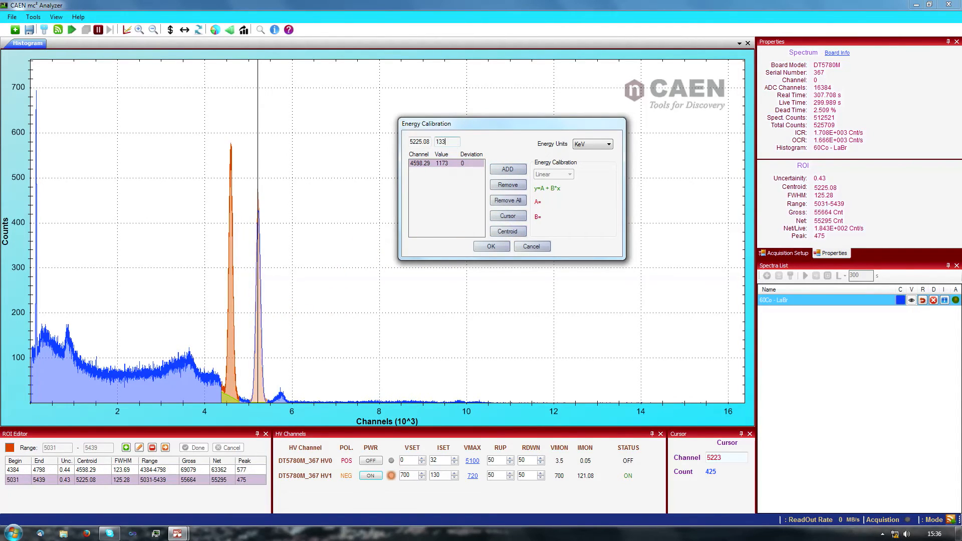
pyautogui.click(507, 169)
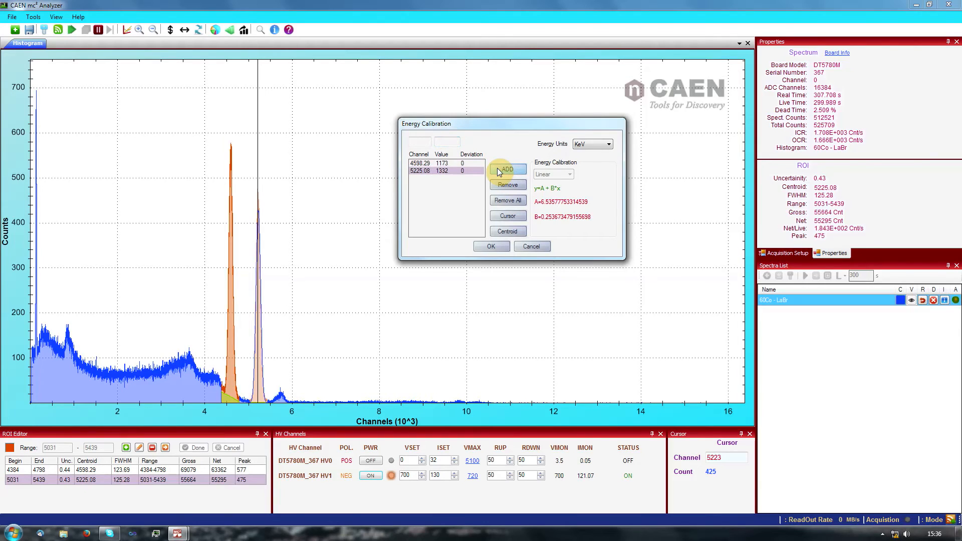
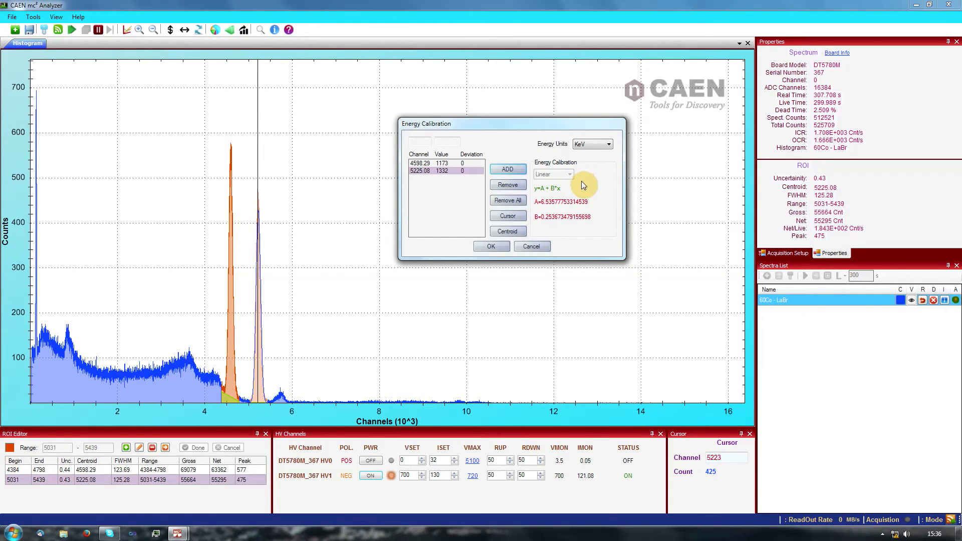
pyautogui.click(490, 247)
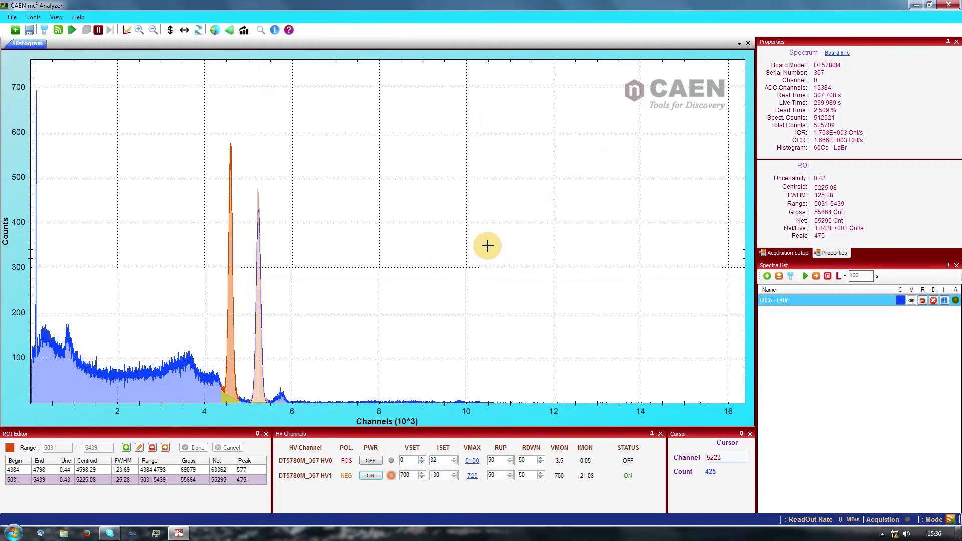
# - Enable the energy calibration and adjust the ROI list's column widths to read the Range and FWHM of both ROIs in keV
pyautogui.click(228, 31)
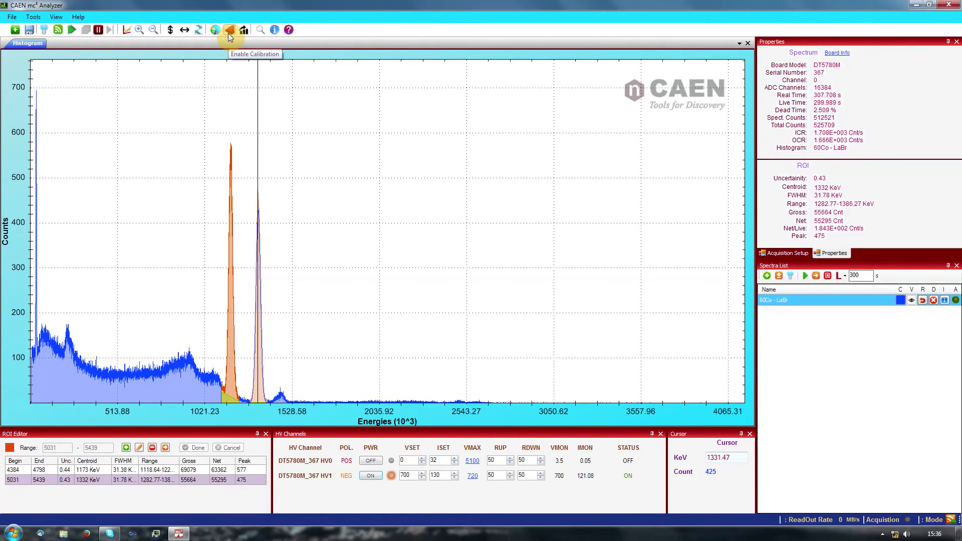
pyautogui.click(96, 470)
pyautogui.click(93, 478)
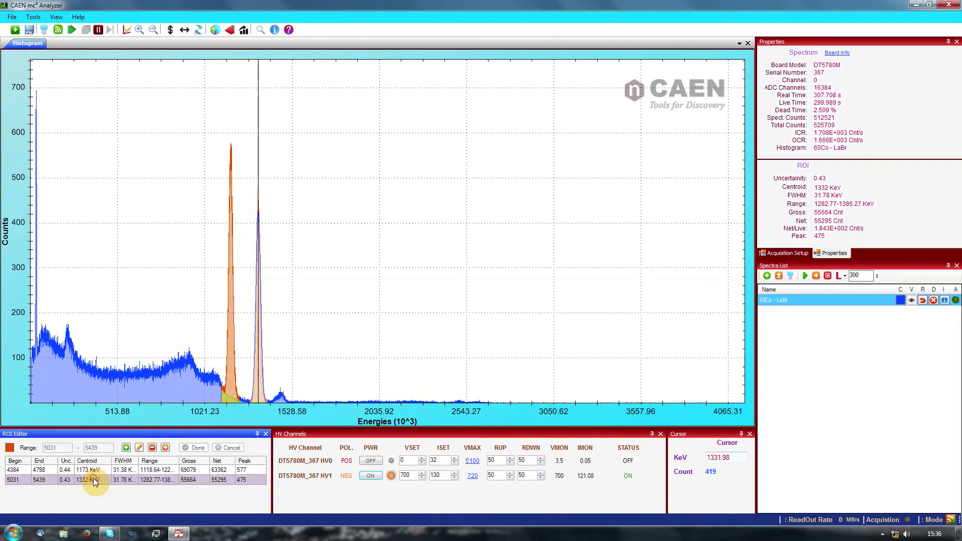
pyautogui.moveTo(179, 460); pyautogui.dragTo(200, 460)
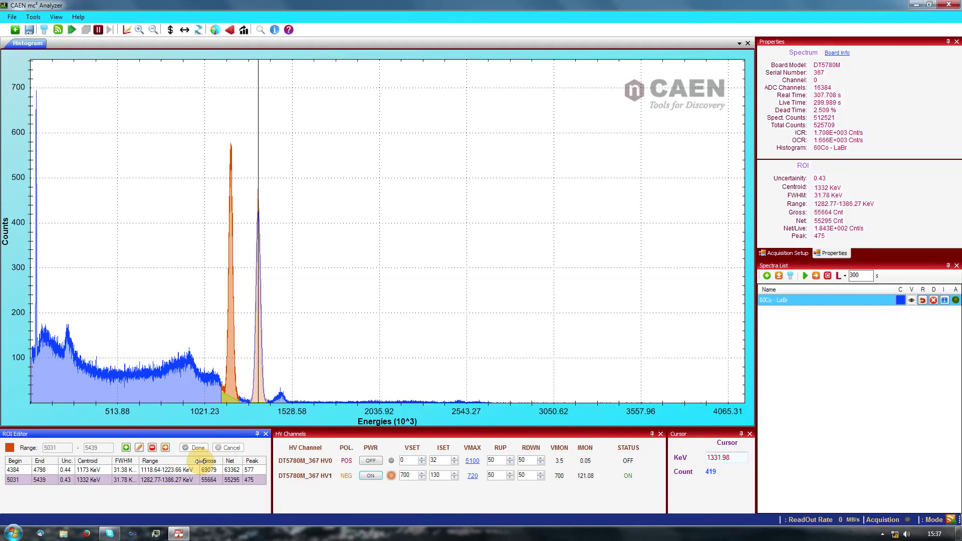
pyautogui.moveTo(139, 461); pyautogui.dragTo(103, 459)
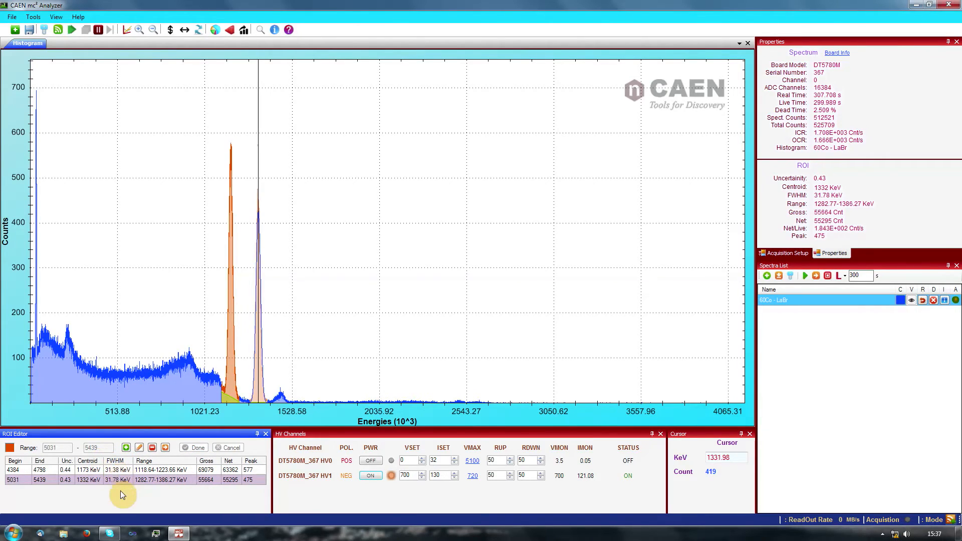
pyautogui.click(95, 471)
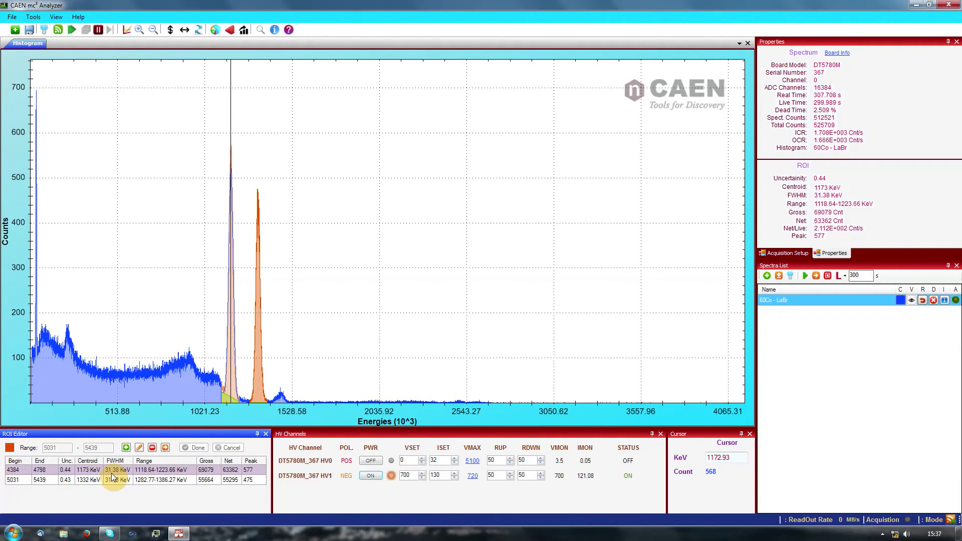
# - Switch the counts axis to a logarithmic scale and add an ROI from channel 9551 to 10127 around the high-energy sum peak
pyautogui.click(161, 275)
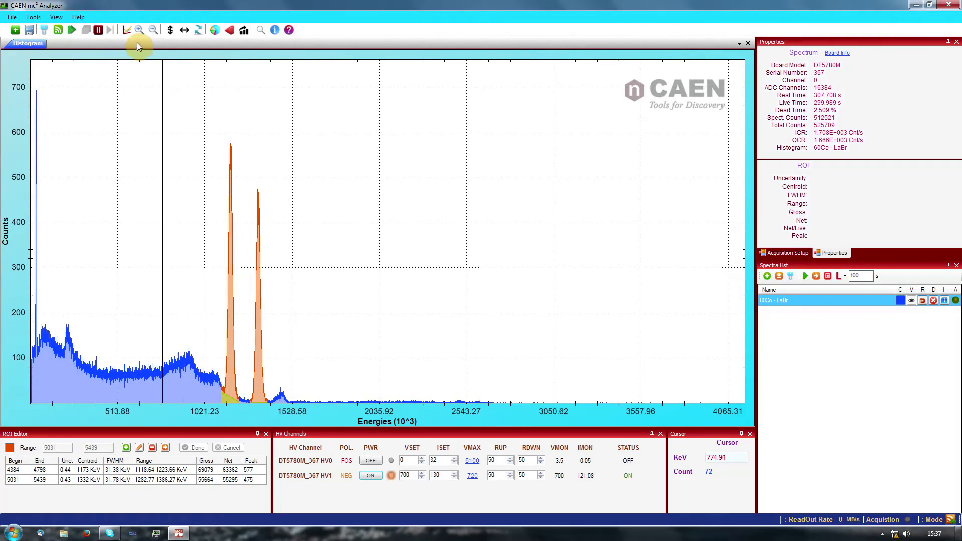
pyautogui.click(129, 30)
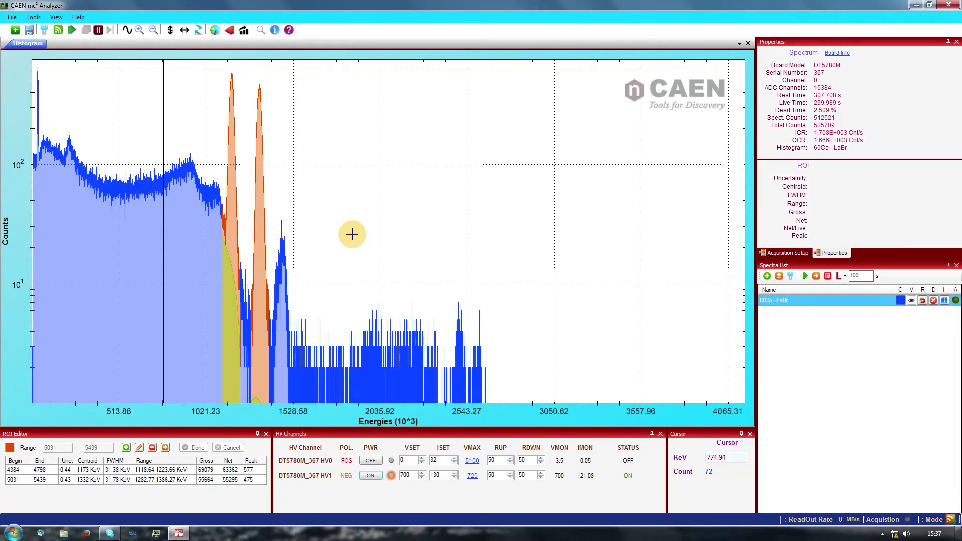
pyautogui.click(142, 448)
pyautogui.click(447, 288)
pyautogui.click(473, 283)
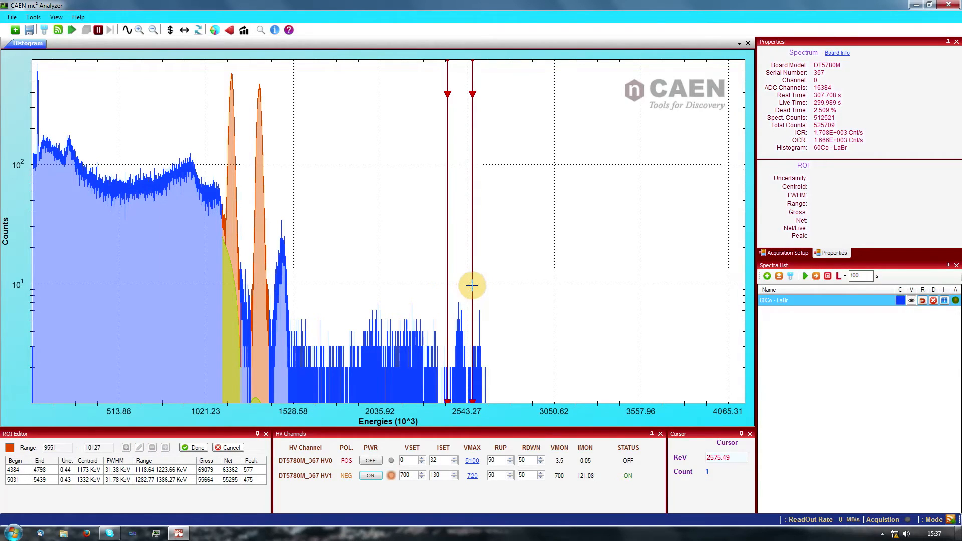
pyautogui.click(194, 448)
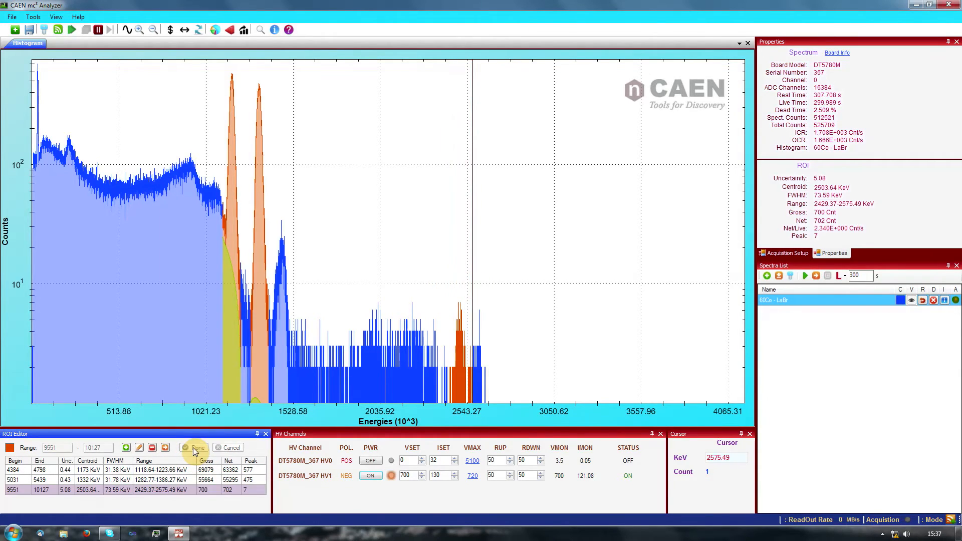
# - Reopen the energy calibration and add the sum peak's centroid as a third calibration point with a value of 2505 keV
pyautogui.click(350, 148)
pyautogui.click(244, 30)
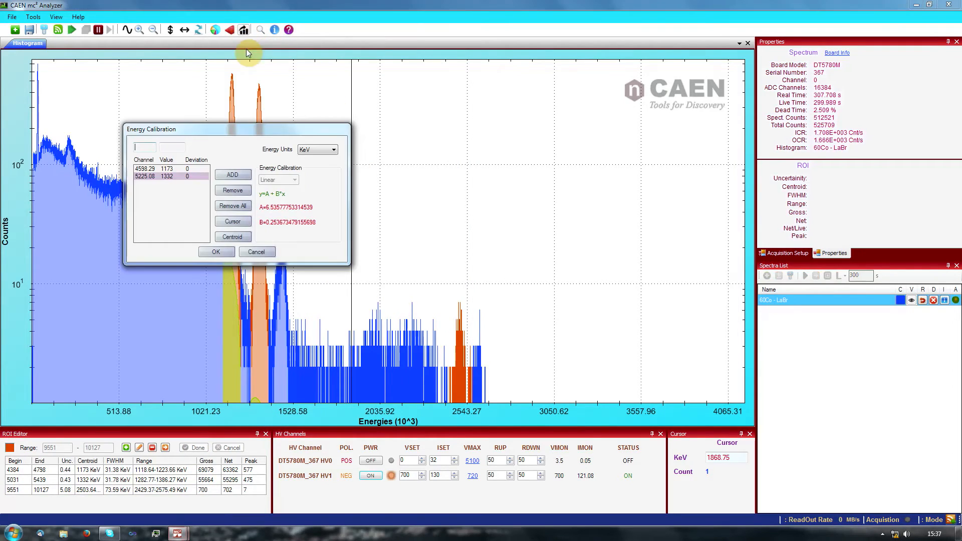
pyautogui.click(462, 265)
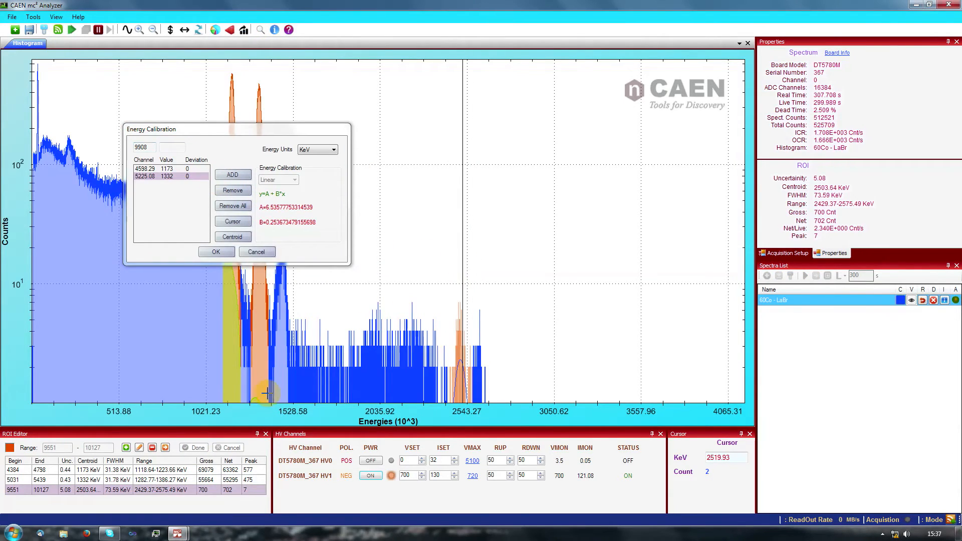
pyautogui.click(232, 237)
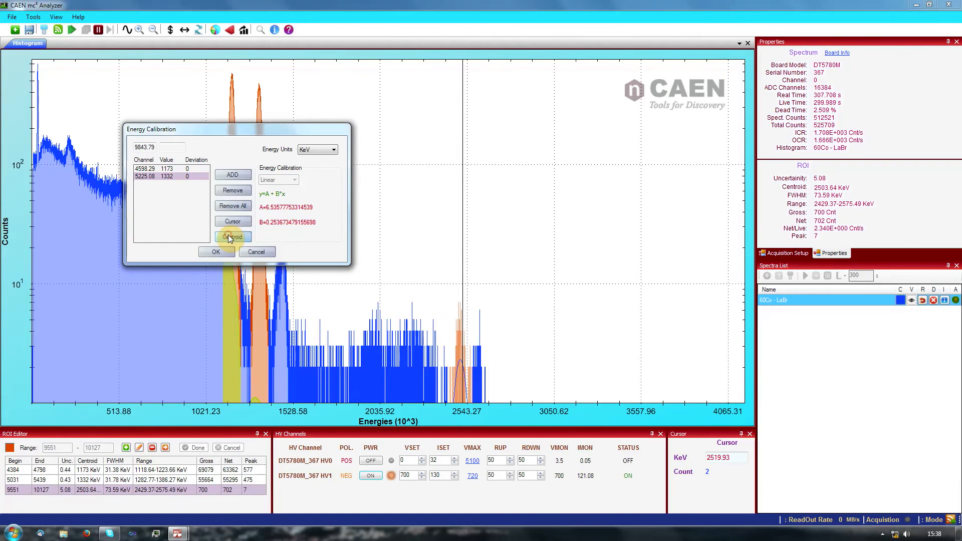
pyautogui.click(167, 146)
pyautogui.write('2505')
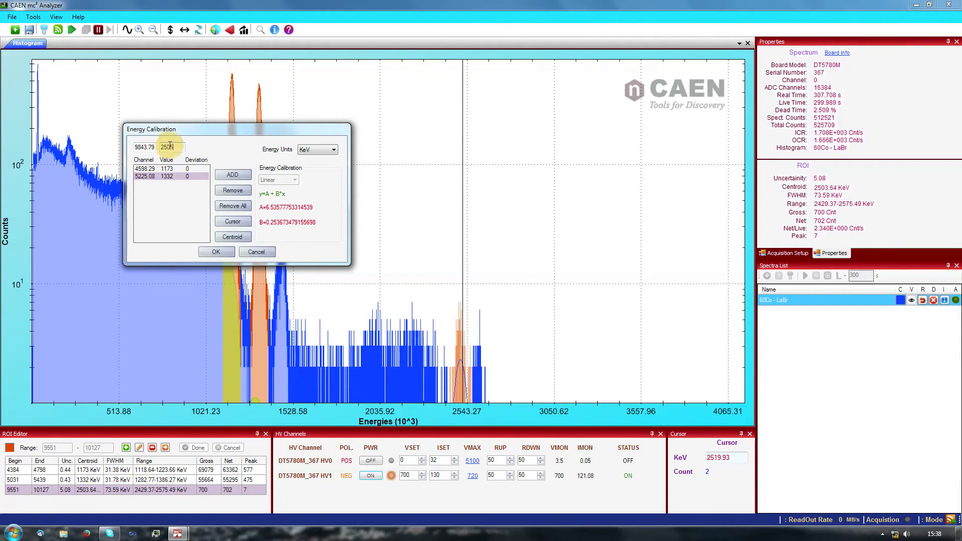
pyautogui.click(226, 174)
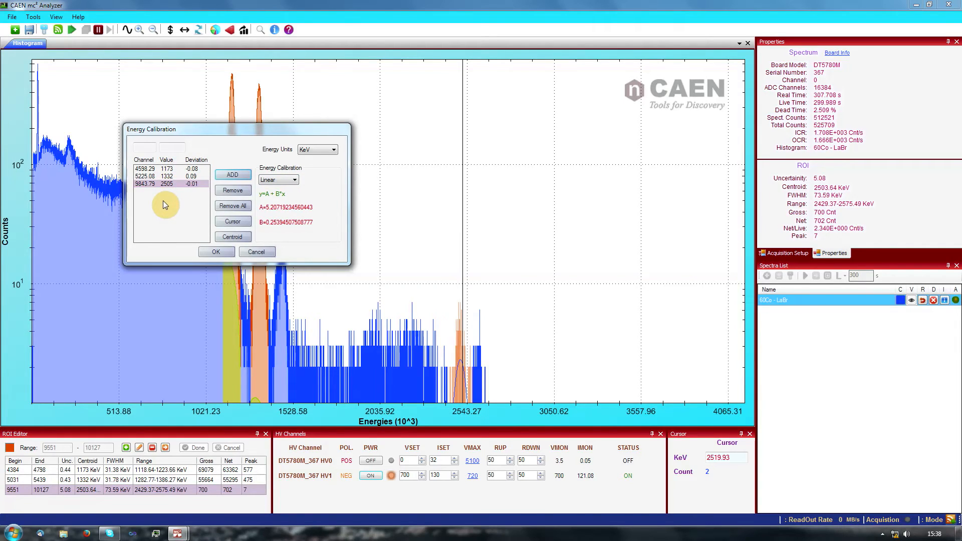
# - Try the Quadratic calibration fit on the three points and return to Linear
pyautogui.click(273, 180)
pyautogui.click(273, 196)
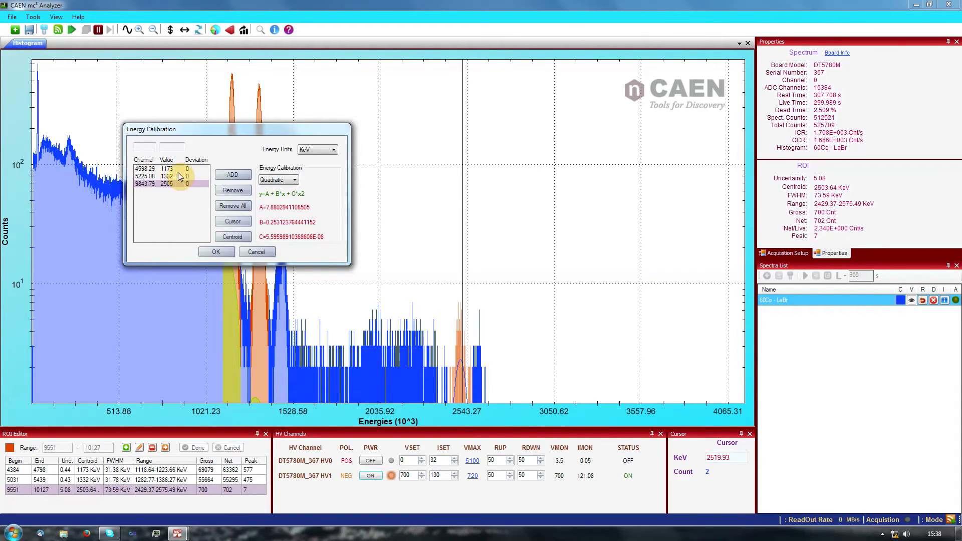
pyautogui.click(284, 186)
pyautogui.click(279, 188)
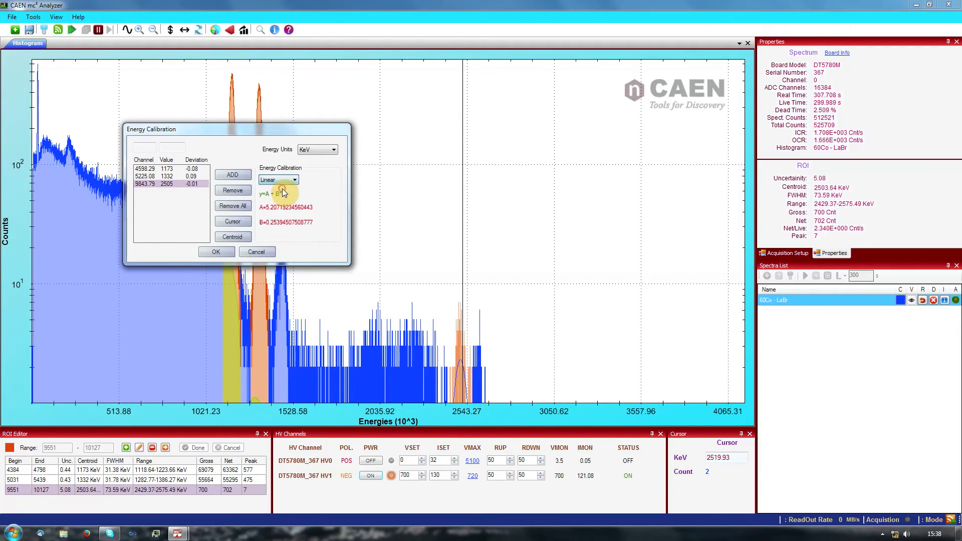
# - Accept the linear energy calibration and delete the ROI around the high-energy sum peak
pyautogui.click(219, 252)
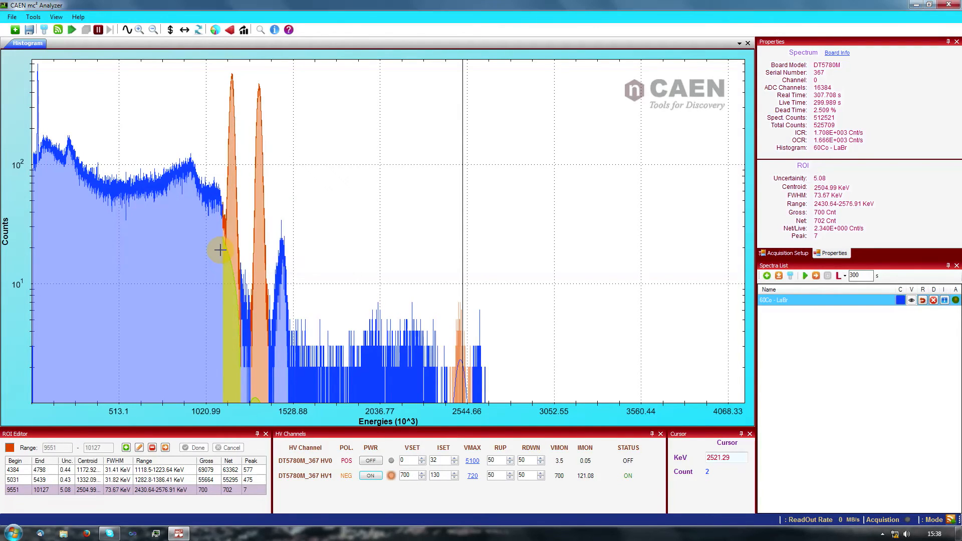
pyautogui.click(153, 448)
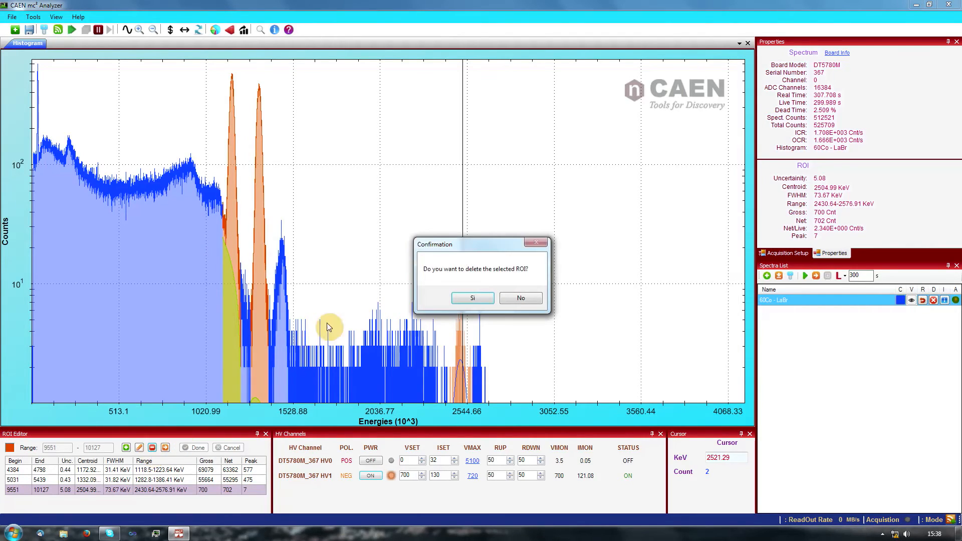
pyautogui.click(469, 299)
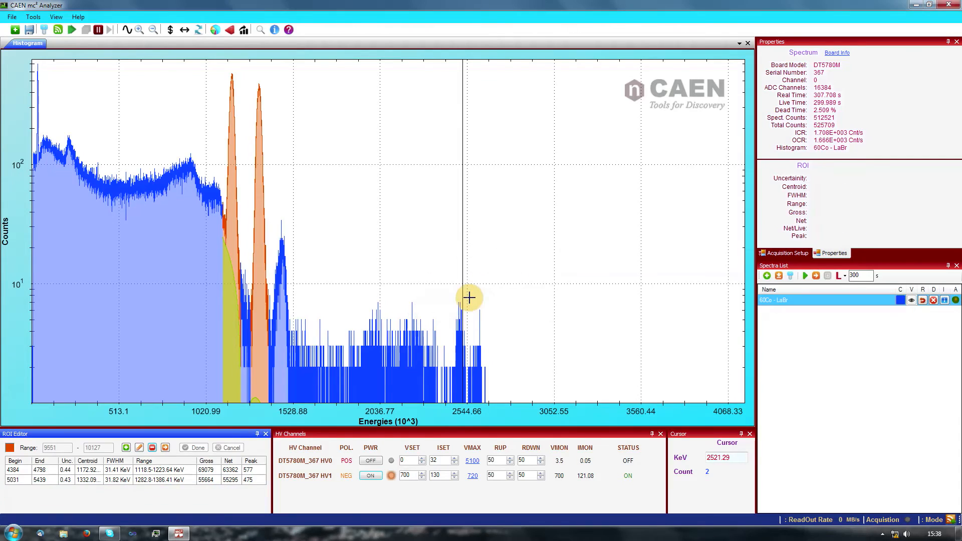
# - Return the counts axis to a linear scale and rebin the spectrum to 4K channels
pyautogui.click(344, 274)
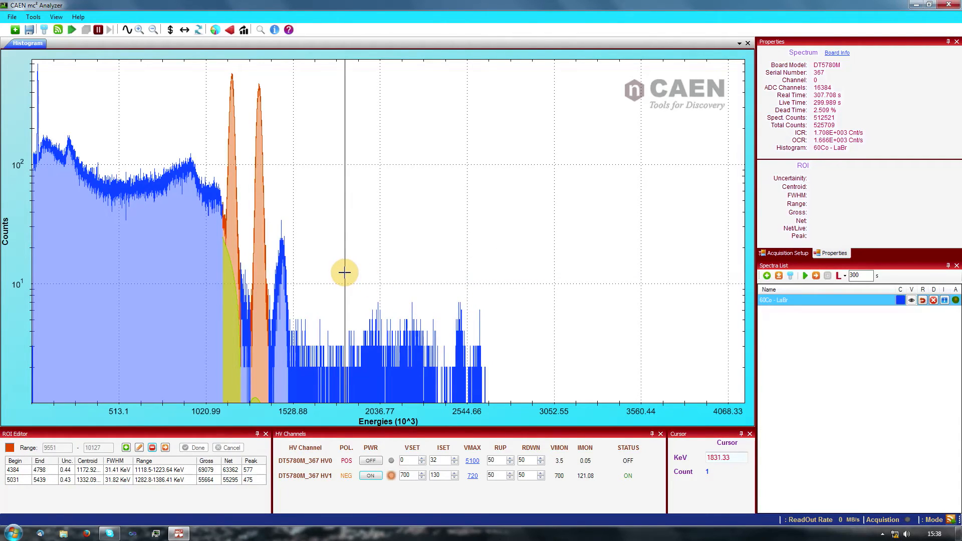
pyautogui.click(127, 31)
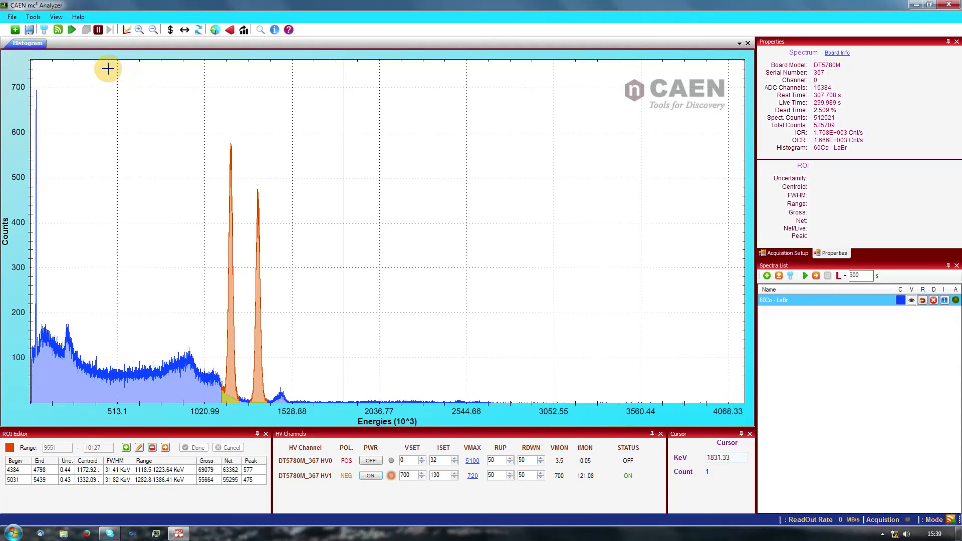
pyautogui.click(40, 19)
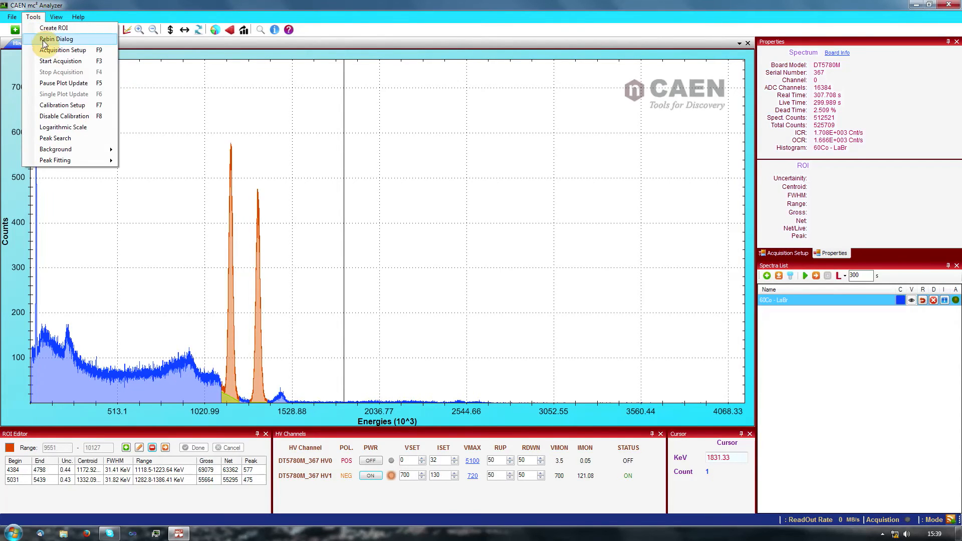
pyautogui.click(47, 40)
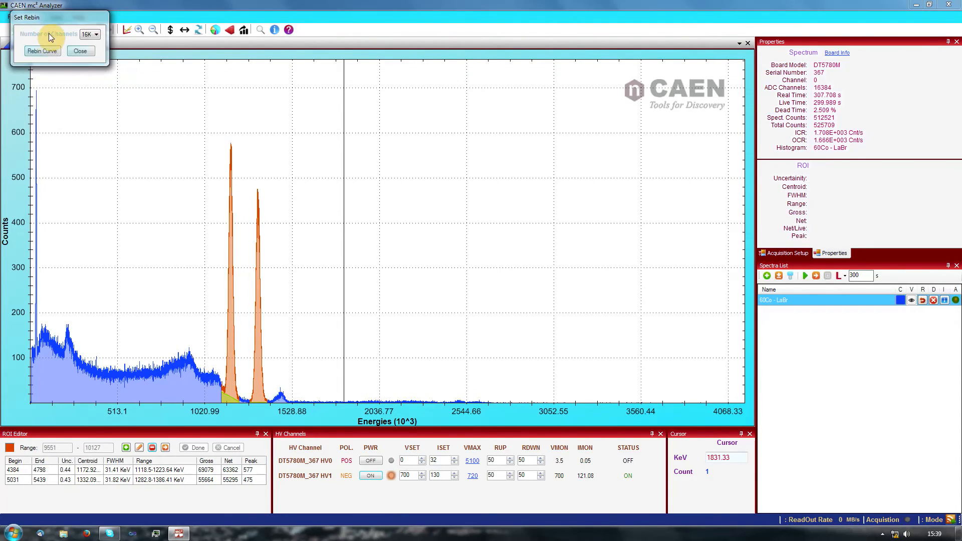
pyautogui.moveTo(60, 37); pyautogui.dragTo(98, 90)
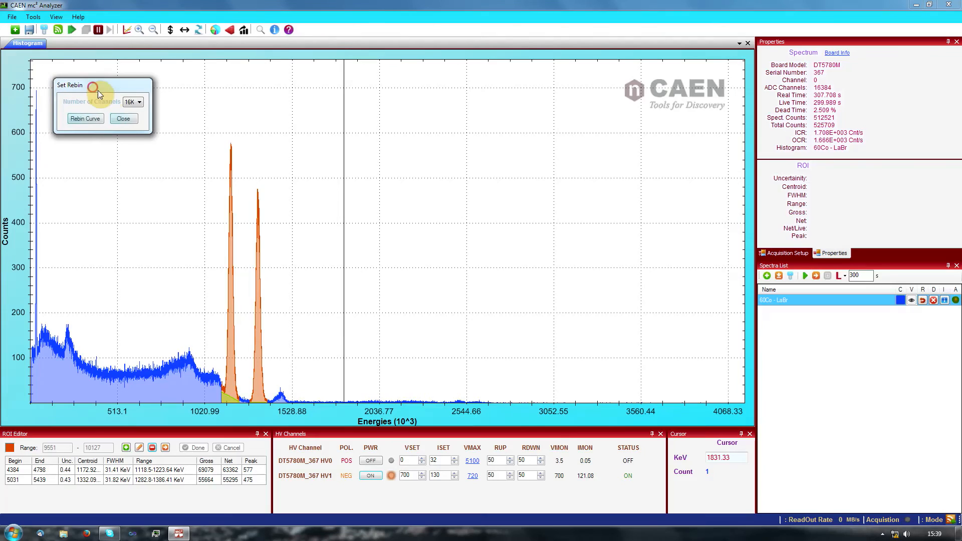
pyautogui.click(139, 102)
pyautogui.click(89, 119)
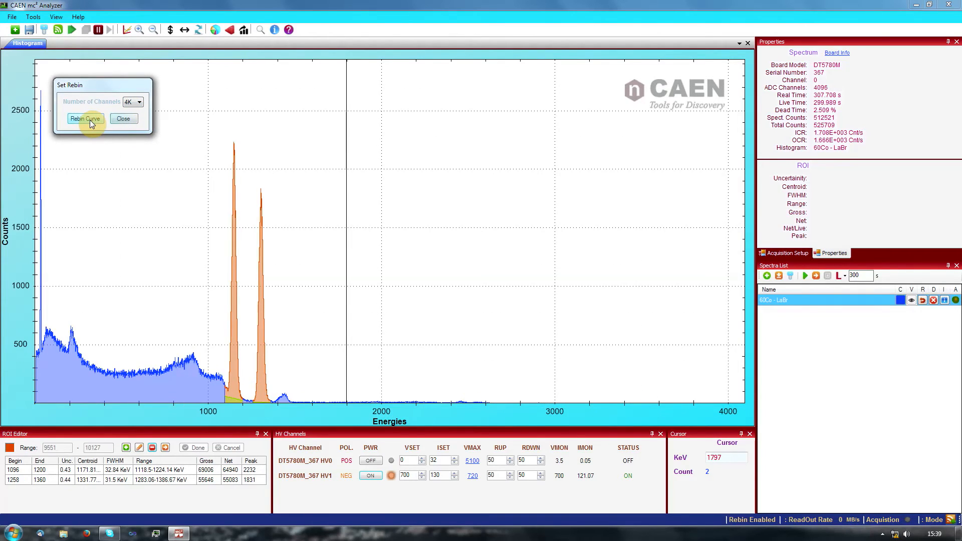
pyautogui.click(124, 119)
# - Widen the ROI list's Centroid column, then review and reapply the linear energy calibration on the rebinned spectrum
pyautogui.moveTo(104, 460); pyautogui.dragTo(114, 460)
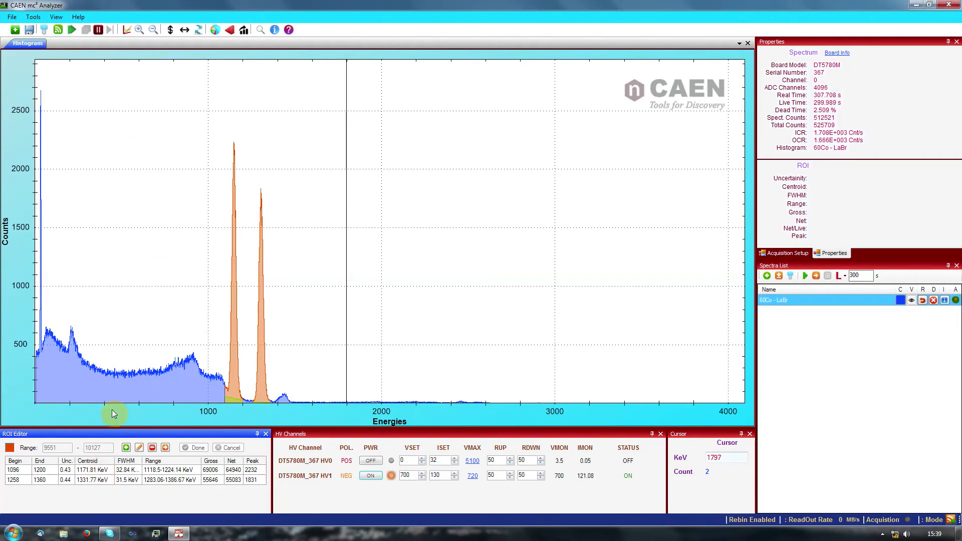
pyautogui.click(244, 30)
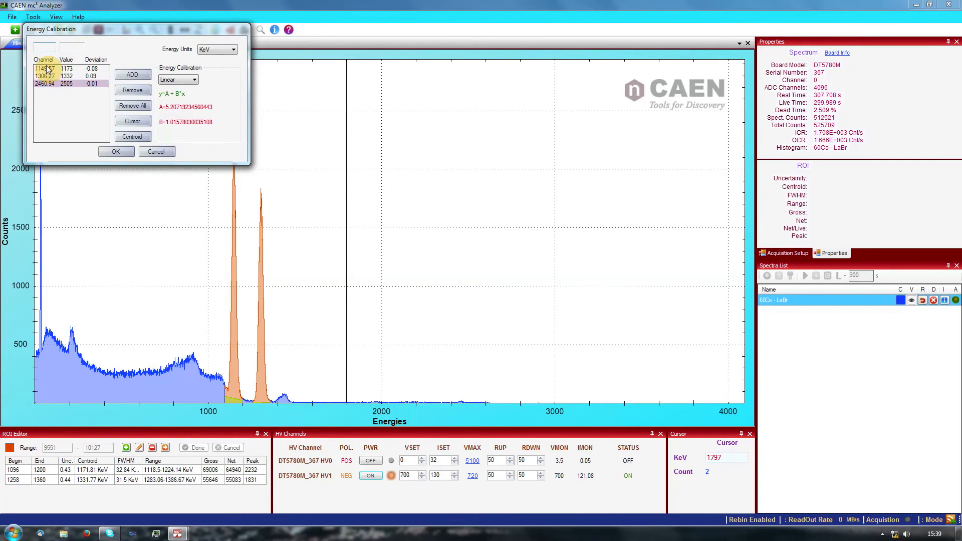
pyautogui.click(116, 153)
pyautogui.click(153, 172)
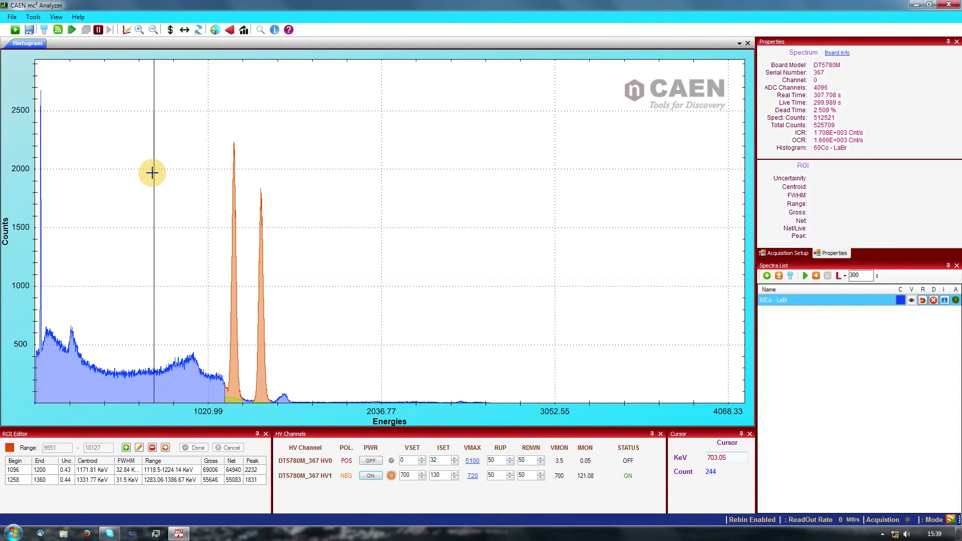
# - Configure the background of the rebinned spectrum and try 25 iterations for its estimate
pyautogui.click(32, 20)
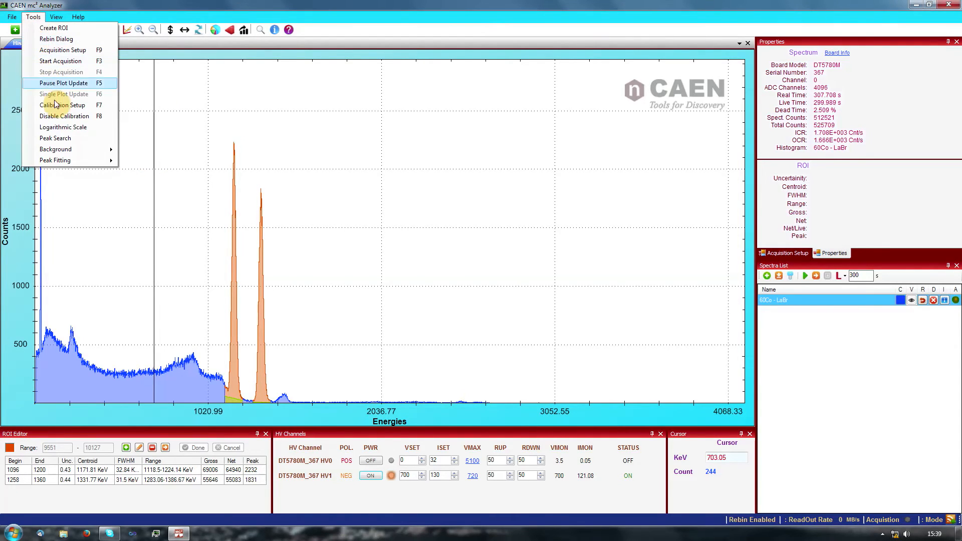
pyautogui.moveTo(92, 151)
pyautogui.click(152, 172)
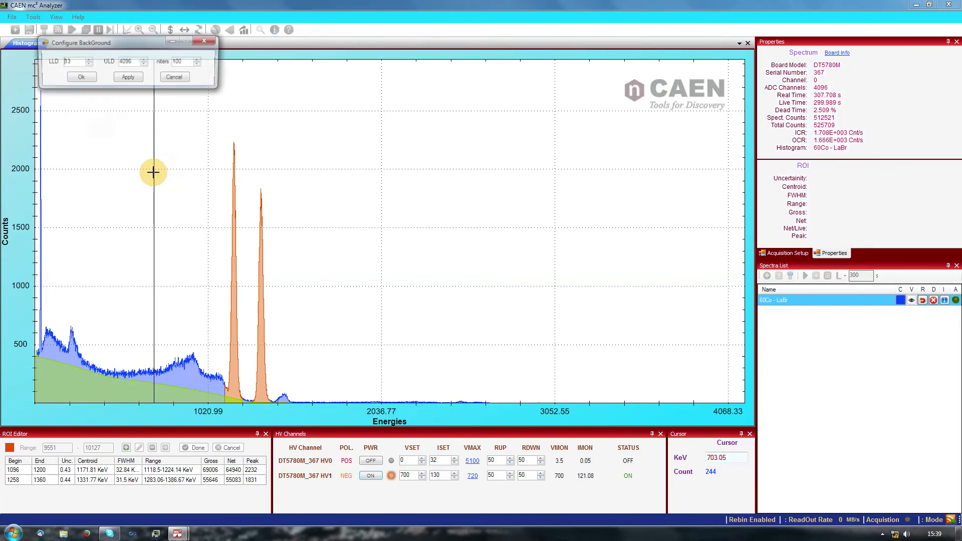
pyautogui.doubleClick(184, 61)
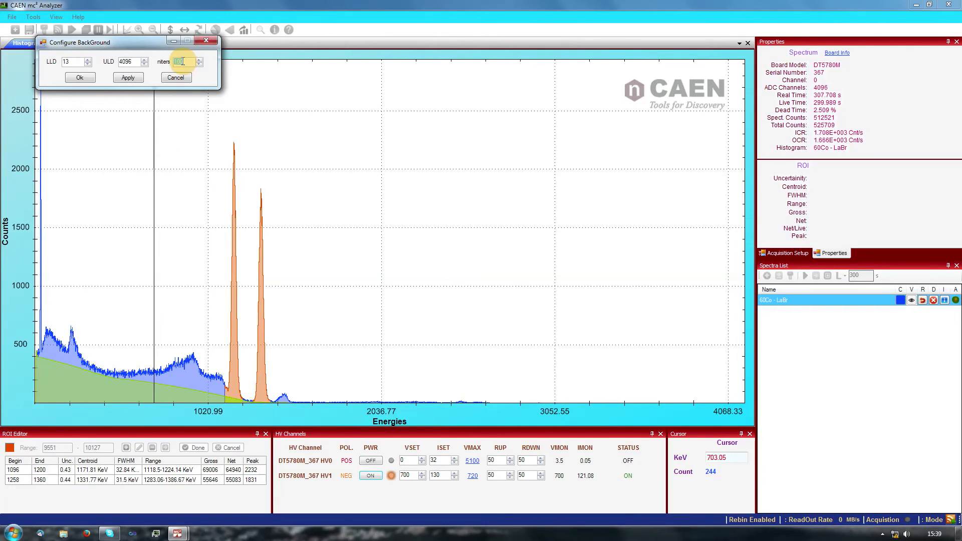
pyautogui.click(75, 62)
pyautogui.click(137, 61)
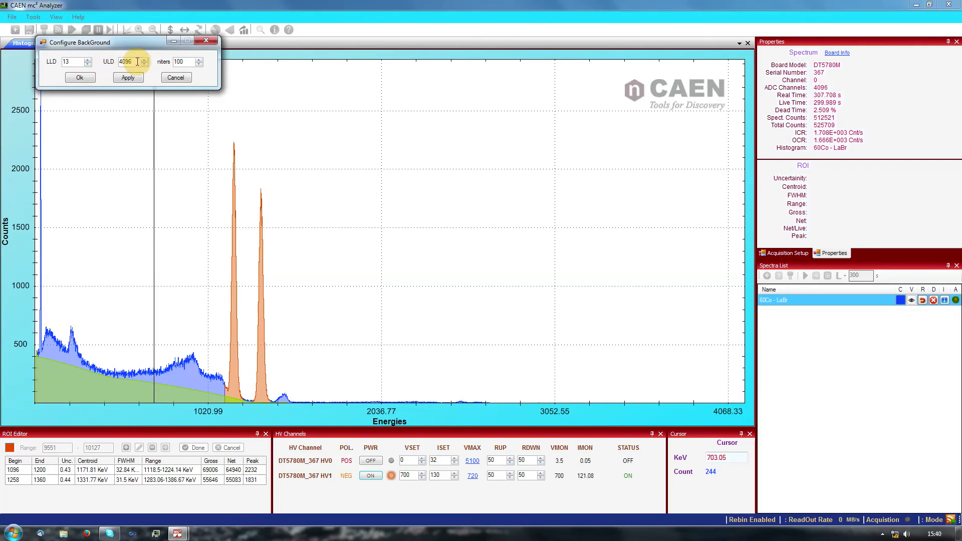
pyautogui.click(189, 62)
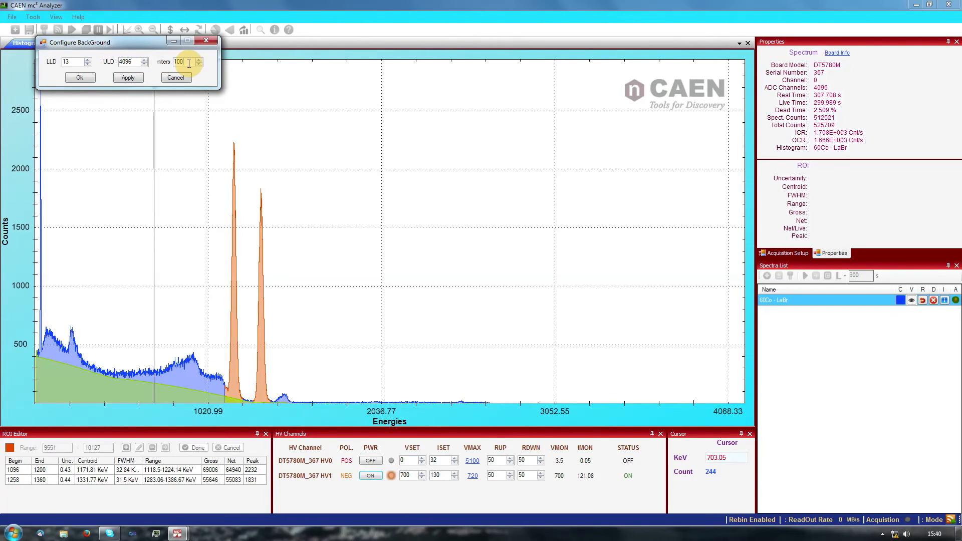
pyautogui.doubleClick(186, 62)
pyautogui.write('25')
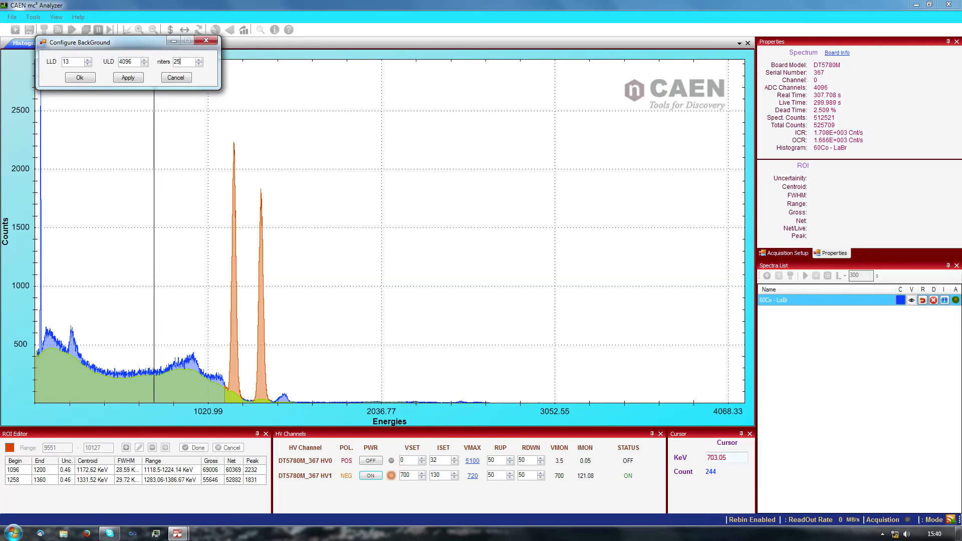
# - Set the background estimate to 30 iterations and accept the configuration
pyautogui.click(185, 63)
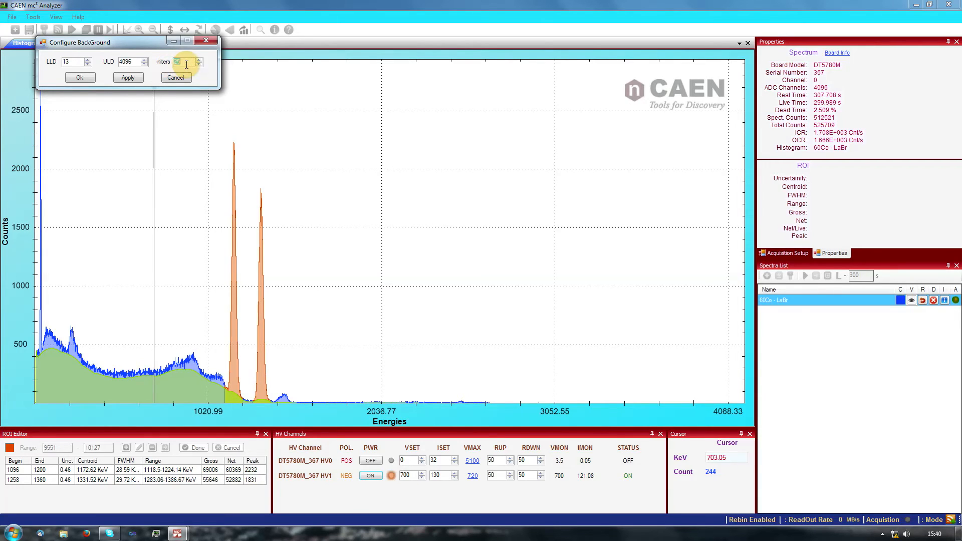
pyautogui.write('30')
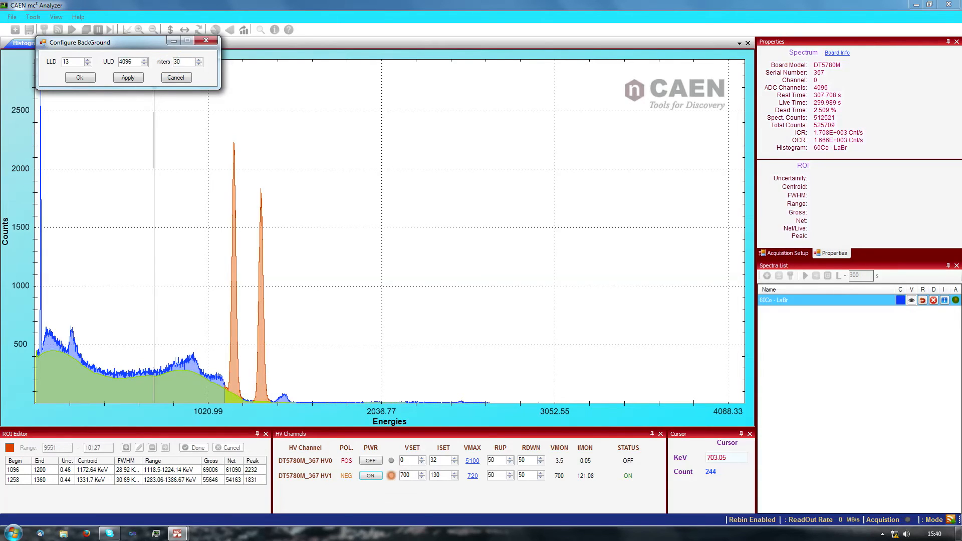
pyautogui.click(80, 77)
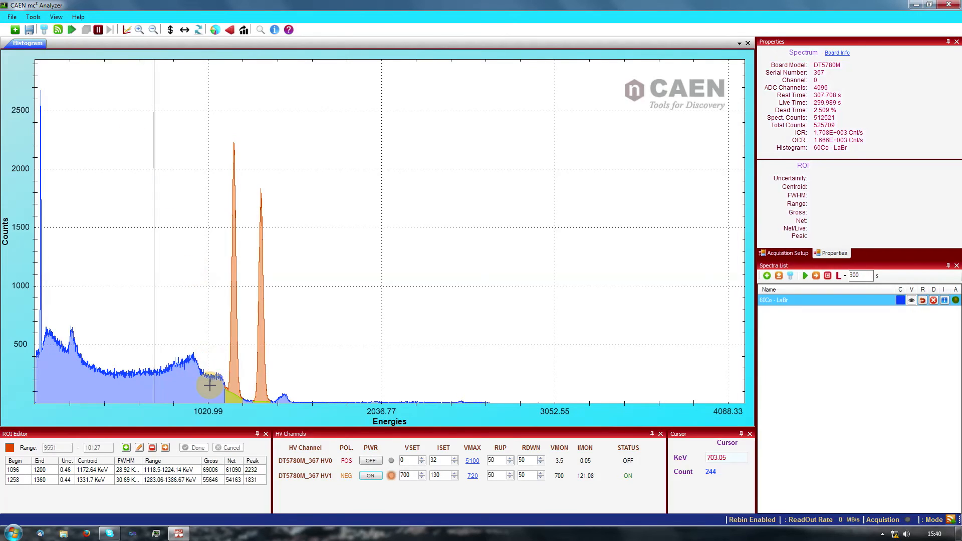
# - Inspect the first 60Co peak and its background up close, then restore the plot's default scale
pyautogui.click(214, 121)
pyautogui.moveTo(235, 215); pyautogui.dragTo(251, 429)
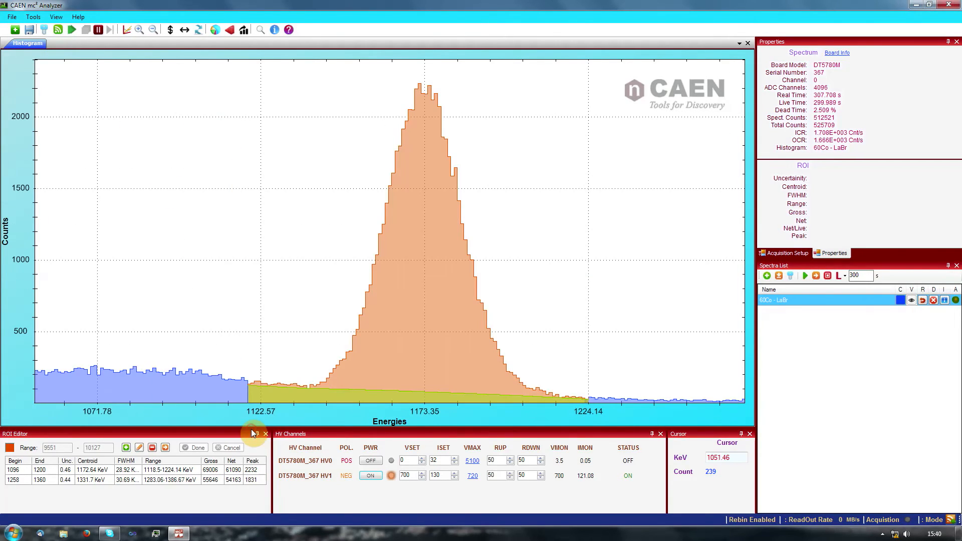
pyautogui.click(401, 303)
pyautogui.click(177, 318)
pyautogui.rightClick(178, 321)
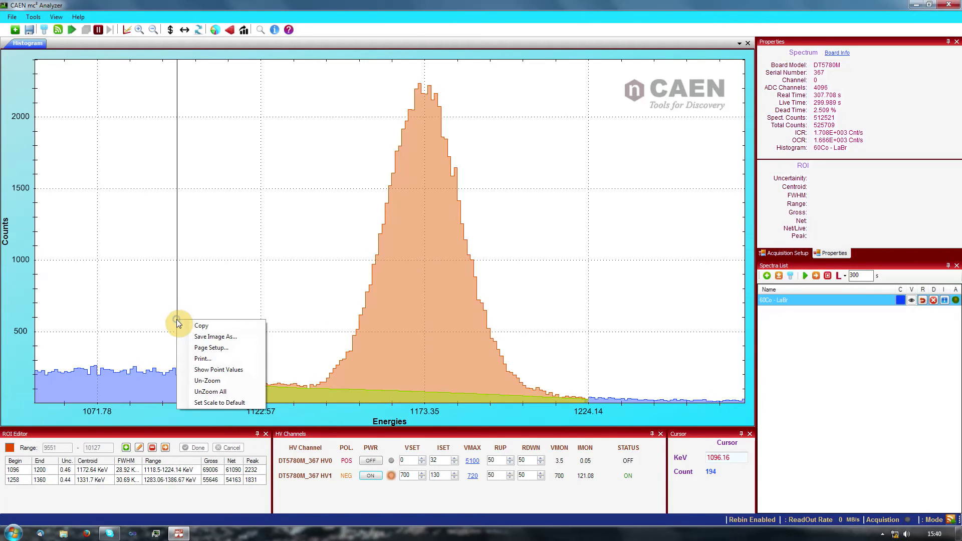
pyautogui.click(200, 402)
pyautogui.click(159, 322)
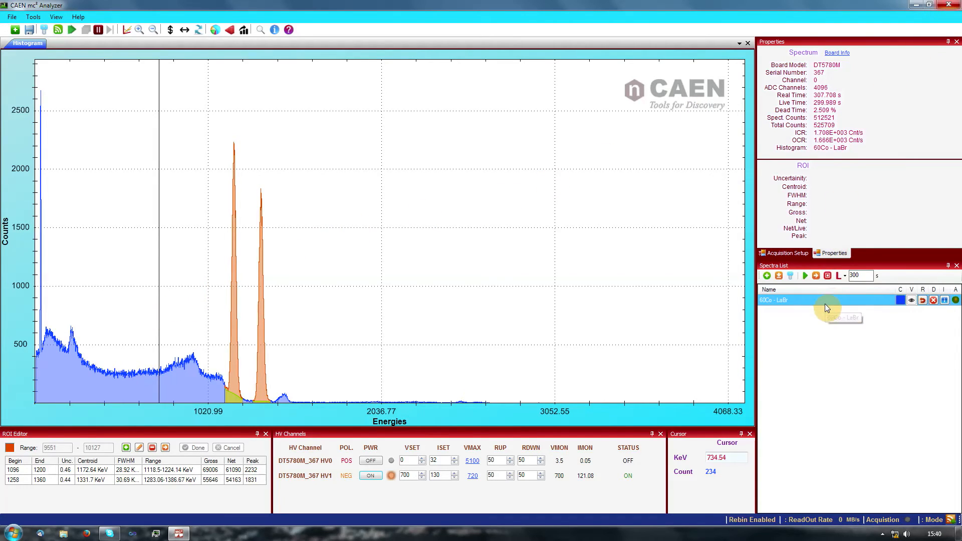
# - Restart MC2Analyzer and connect board DT5780M_367 over USB for an online spectrum
pyautogui.click(948, 5)
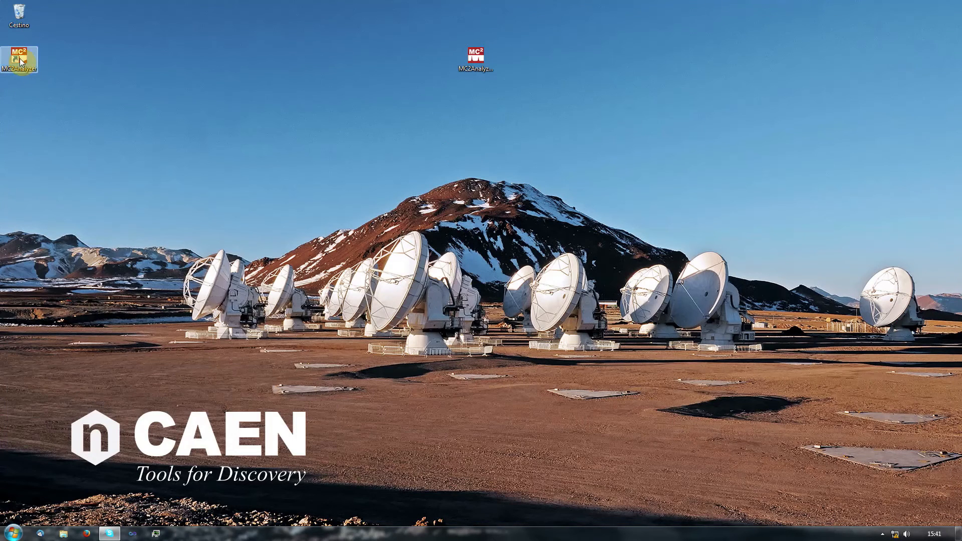
pyautogui.doubleClick(20, 60)
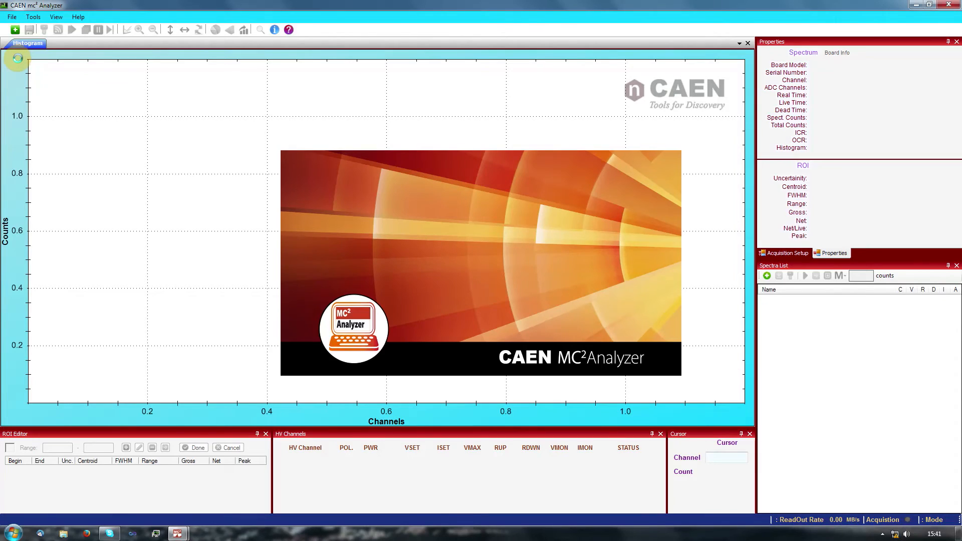
pyautogui.click(15, 30)
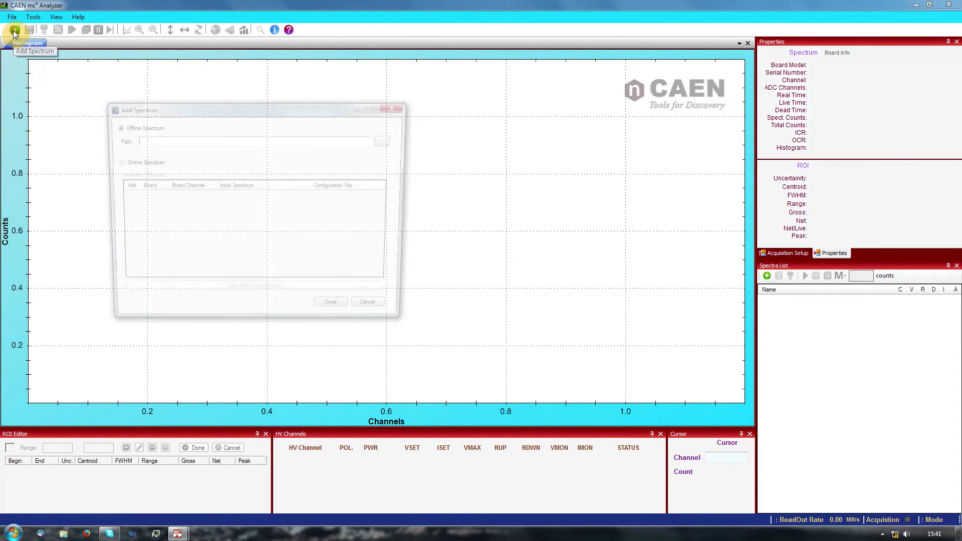
pyautogui.click(122, 161)
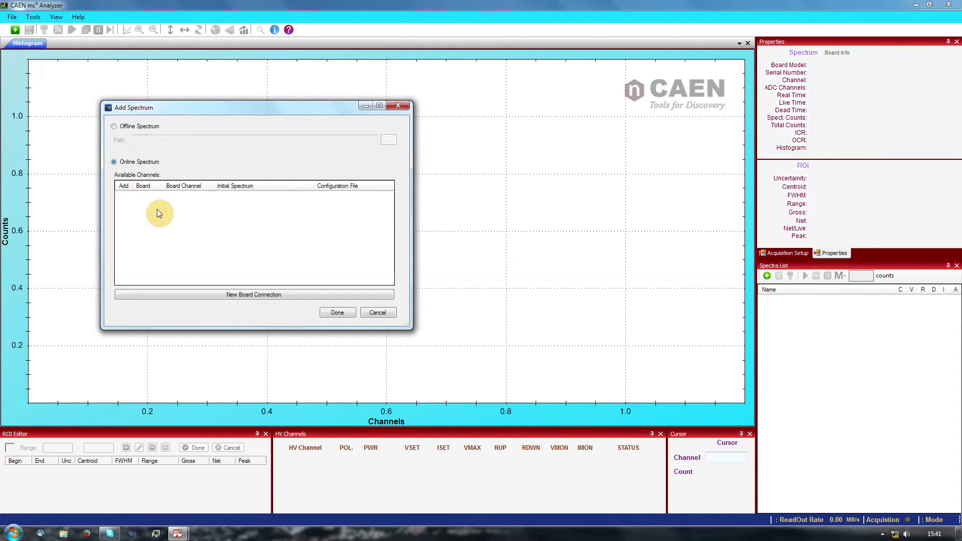
pyautogui.click(222, 296)
pyautogui.click(244, 325)
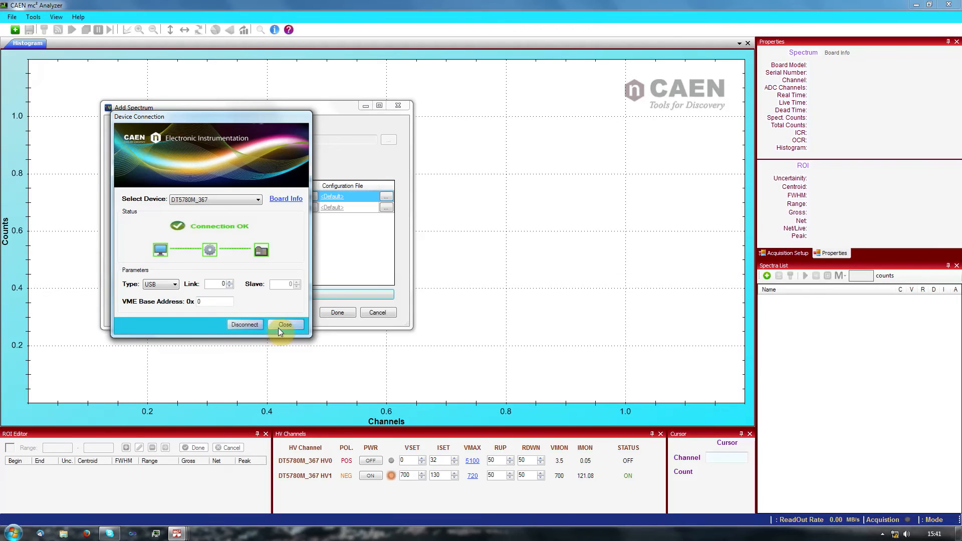
pyautogui.click(282, 325)
# - Add the board's Channel 0 as an online spectrum and run its acquisition for a few seconds
pyautogui.click(123, 196)
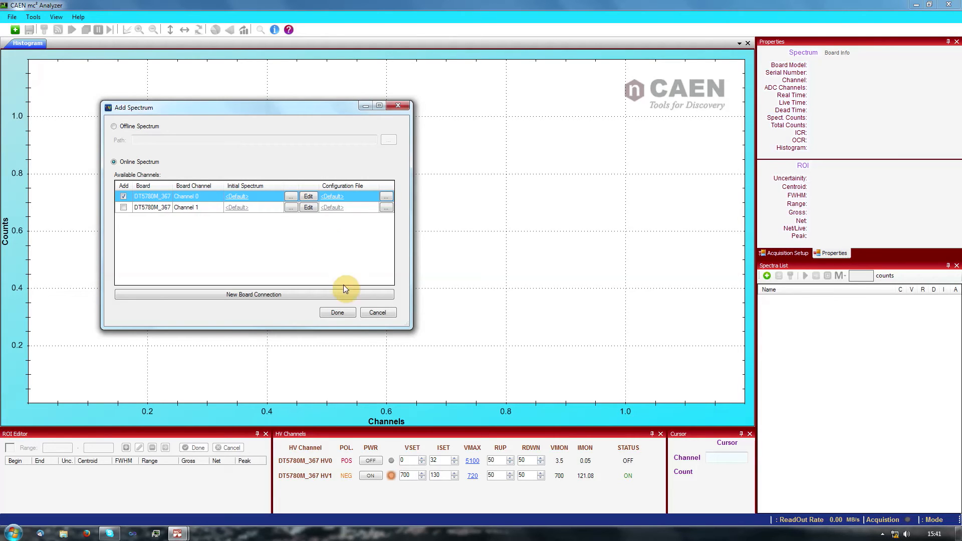
pyautogui.click(345, 311)
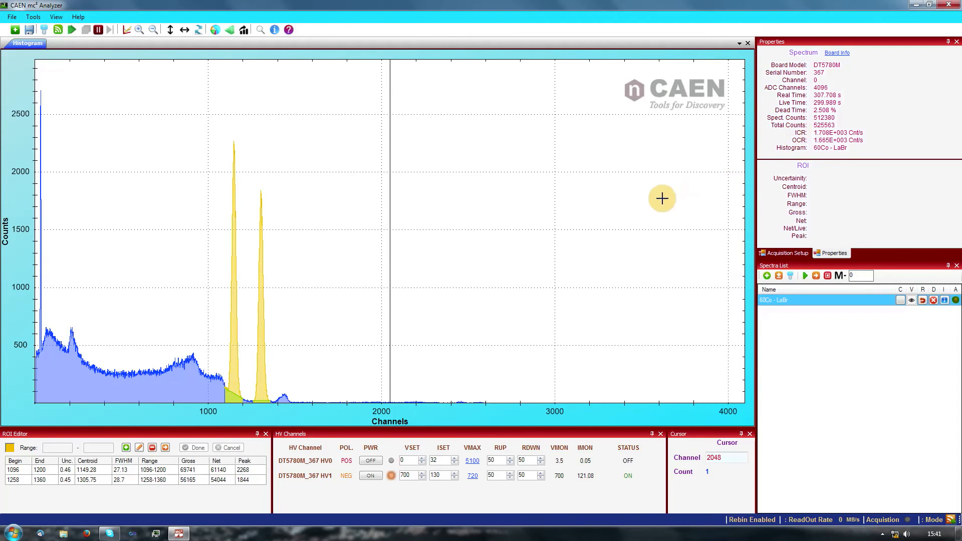
pyautogui.click(71, 30)
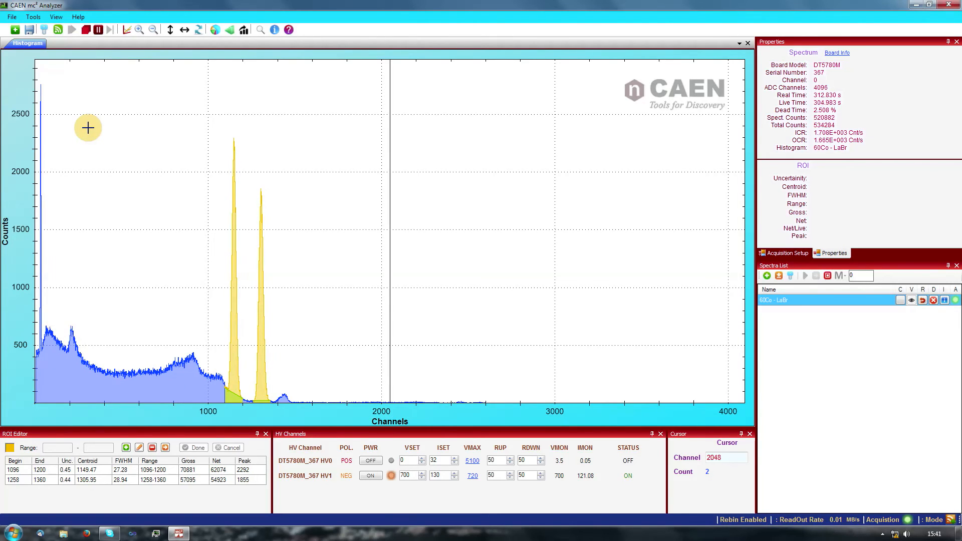
pyautogui.click(86, 31)
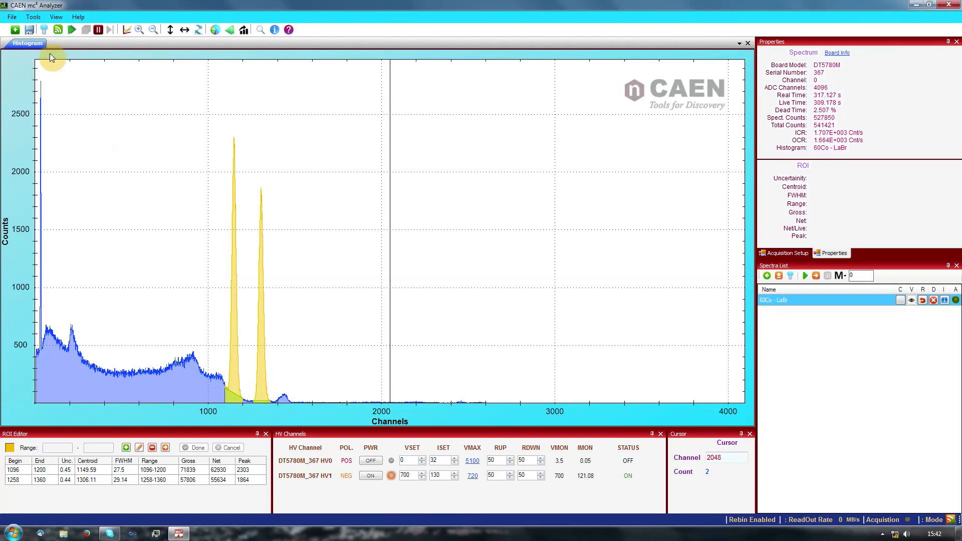
# - Add Channel 1 of board DT5780M_367 as a second online spectrum
pyautogui.click(15, 30)
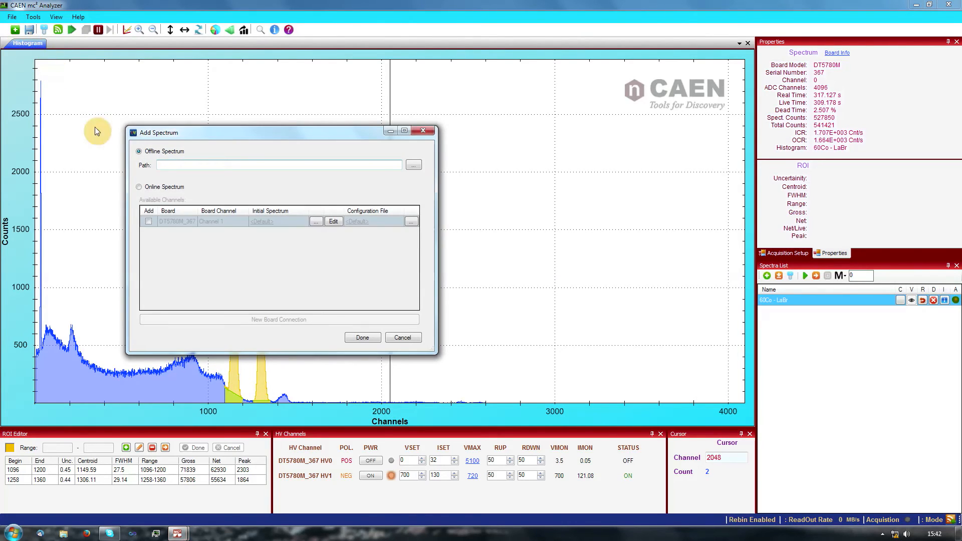
pyautogui.click(152, 189)
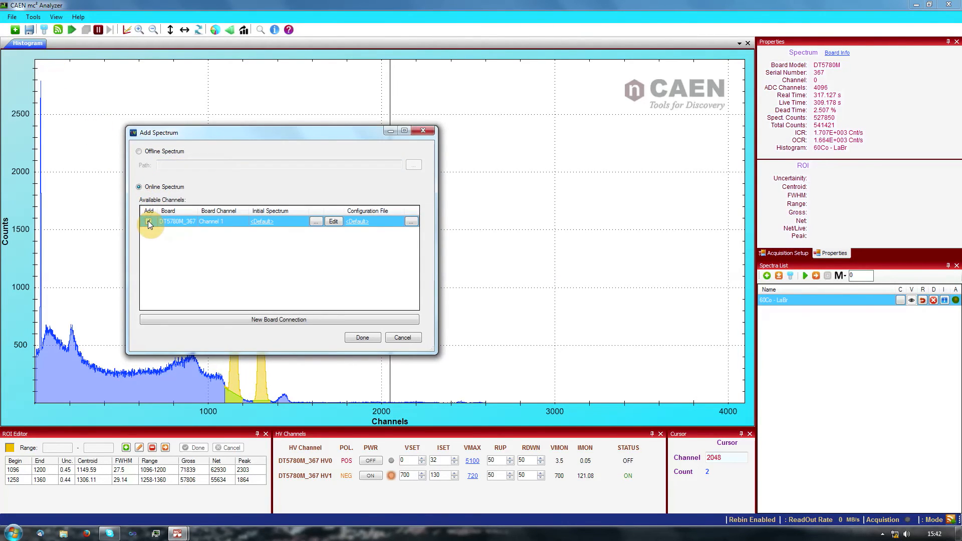
pyautogui.click(222, 321)
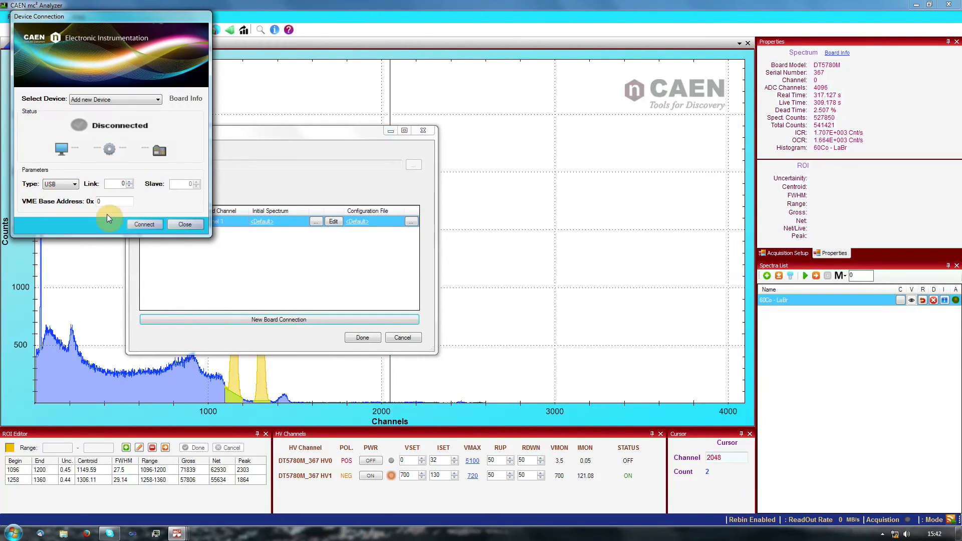
pyautogui.click(179, 226)
pyautogui.click(148, 222)
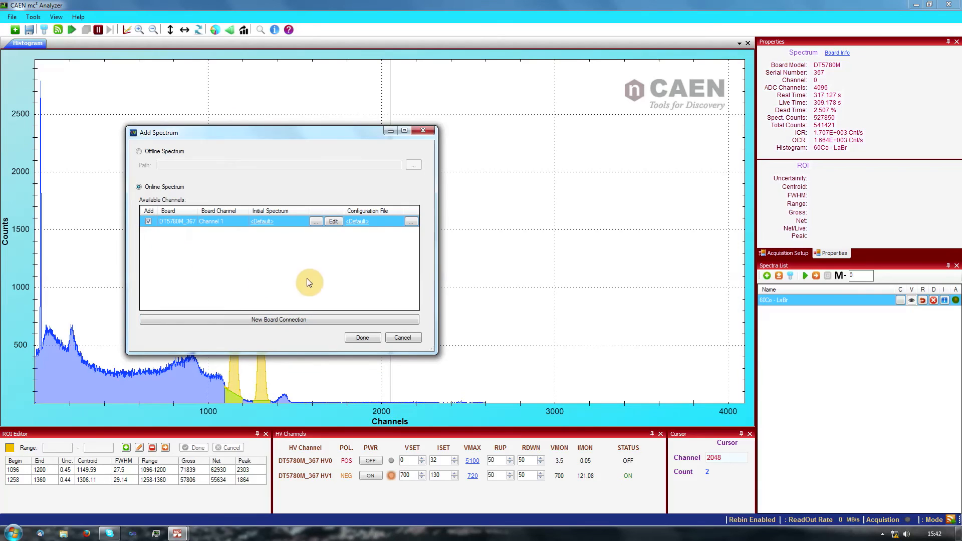
pyautogui.click(361, 338)
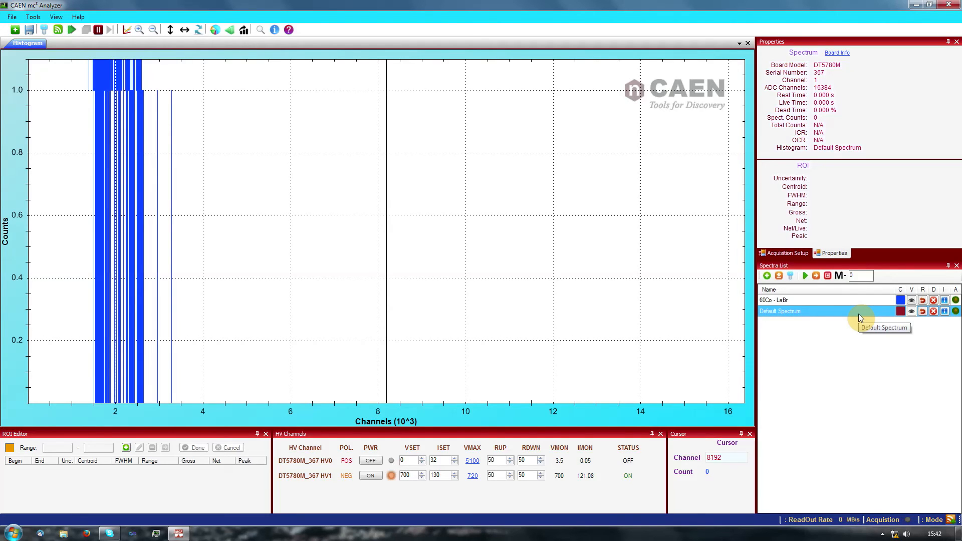
# - Switch back and forth between the two listed spectra, ending on 60Co - LaBr, and autoscale the counts axis
pyautogui.click(855, 300)
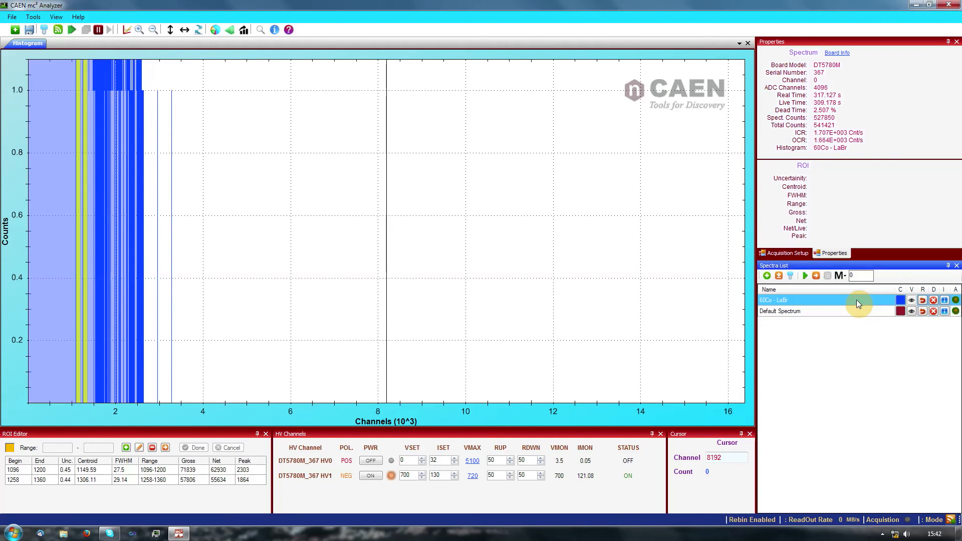
pyautogui.click(855, 313)
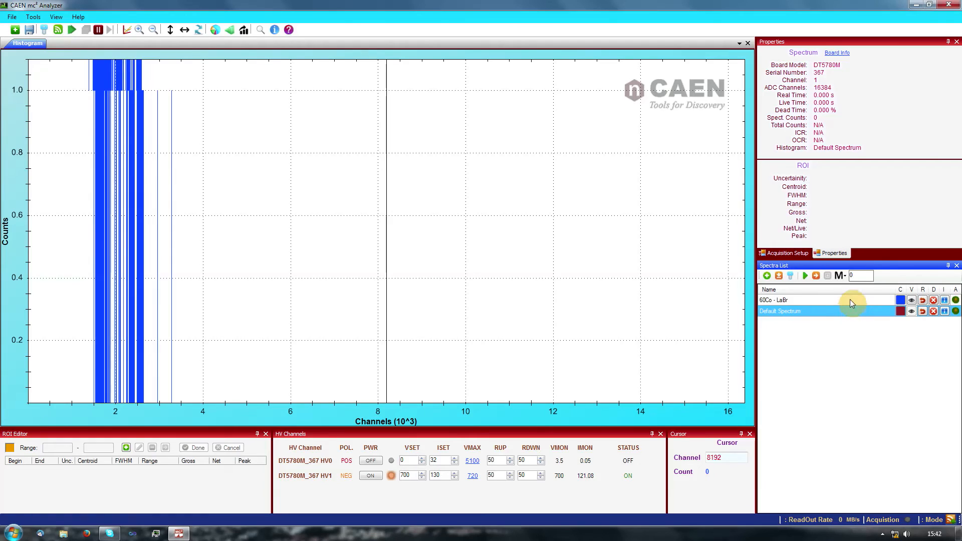
pyautogui.click(850, 299)
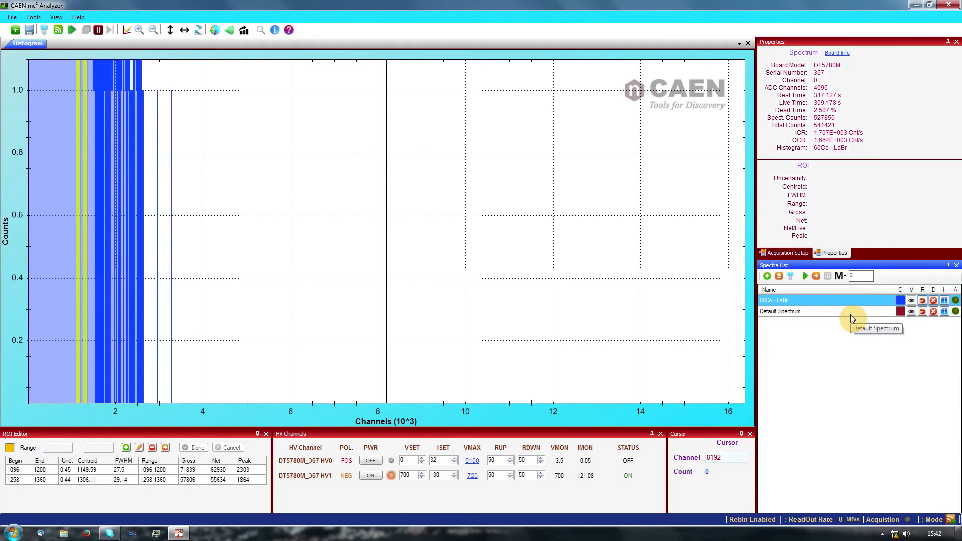
pyautogui.click(849, 314)
pyautogui.click(843, 301)
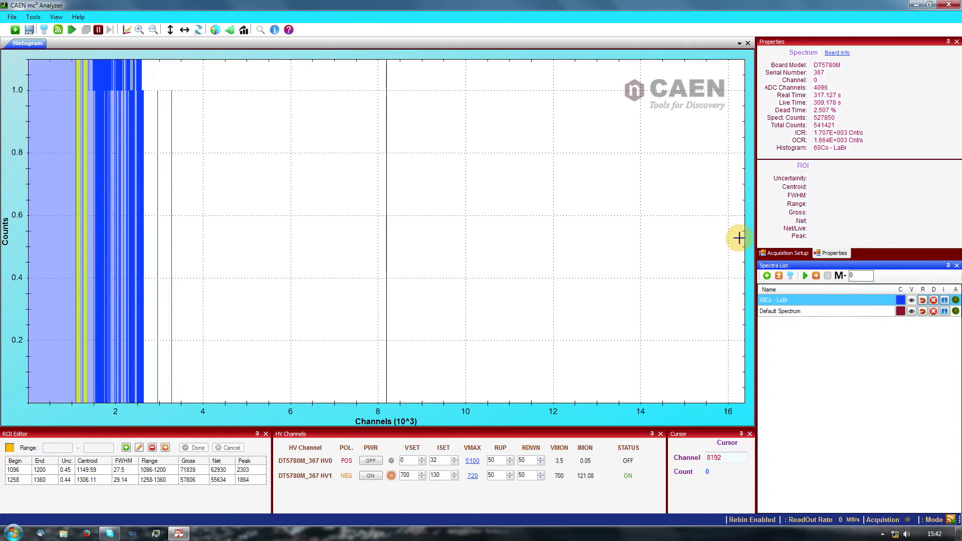
pyautogui.click(170, 29)
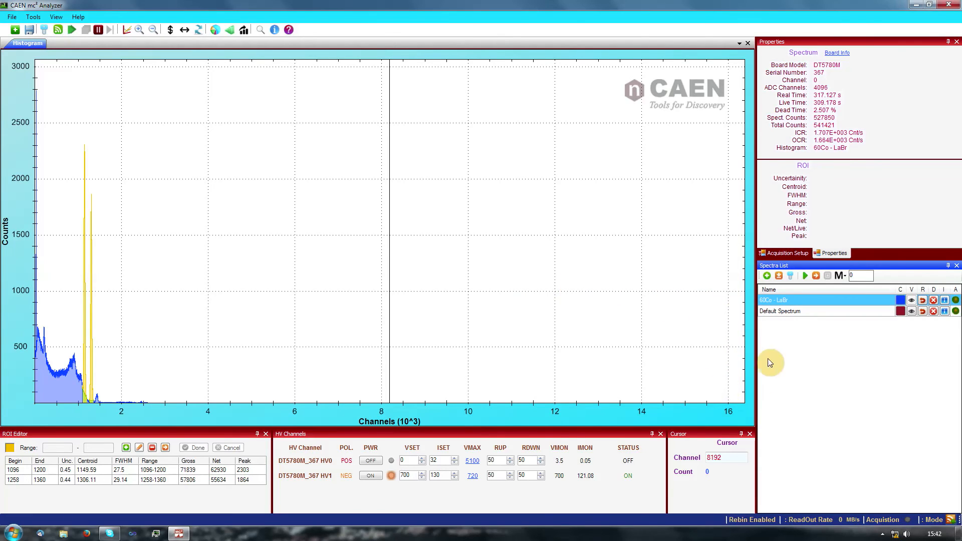
# - Rename the Channel 1 spectrum to "60Co - LaBr CH1"
pyautogui.click(808, 315)
pyautogui.click(807, 315)
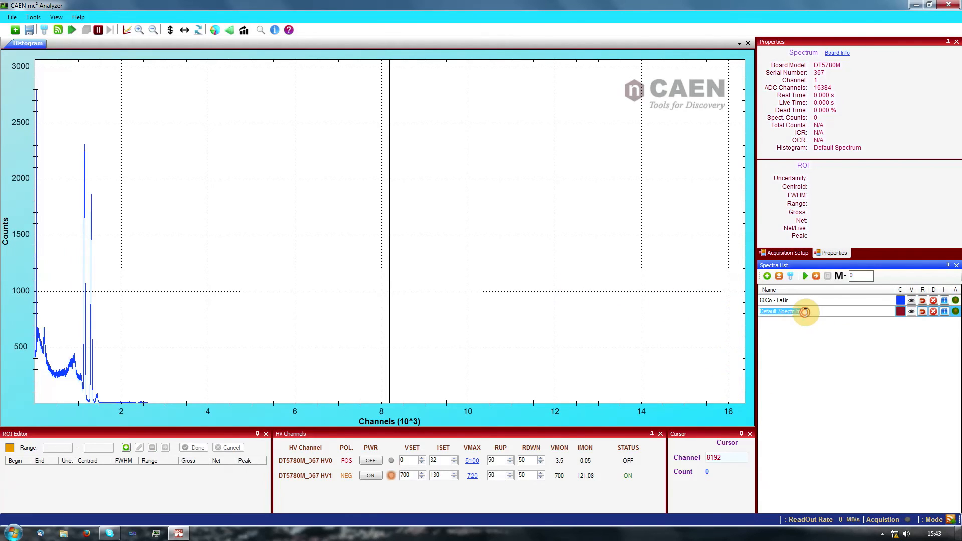
pyautogui.write('60Co - LaBr CH1')
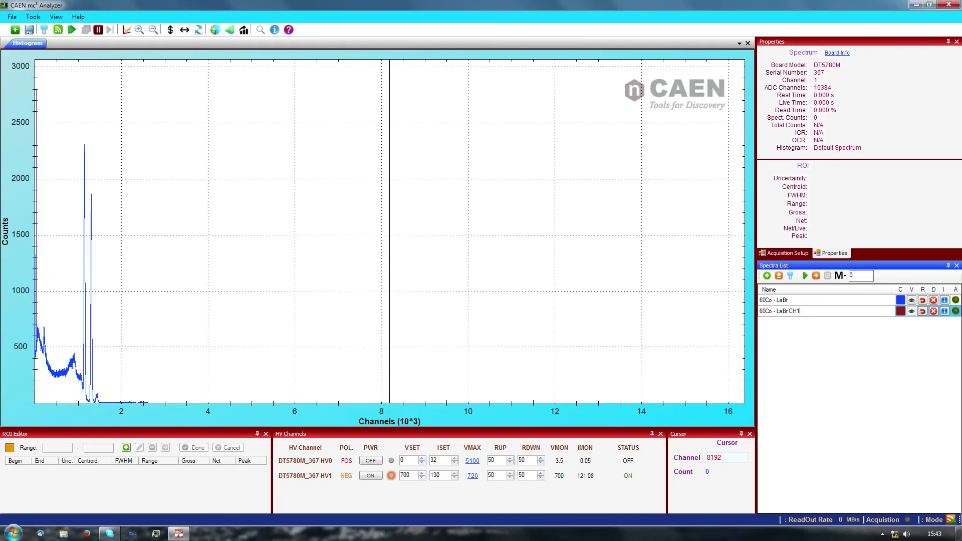
pyautogui.click(762, 312)
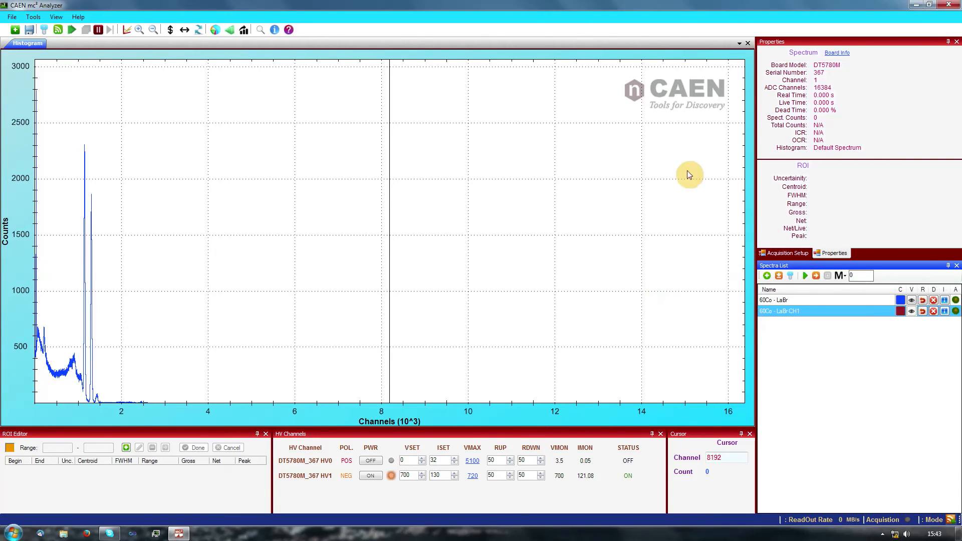
pyautogui.click(259, 176)
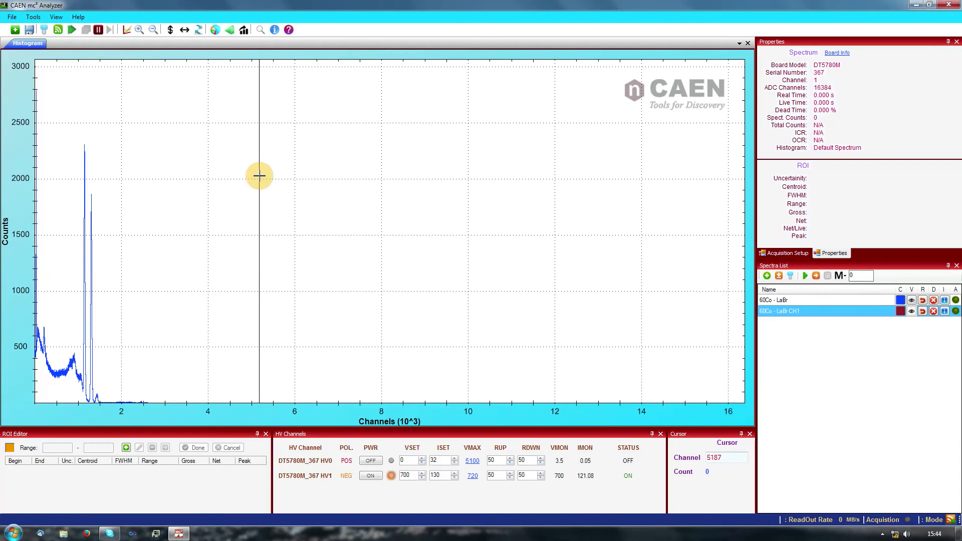
# - Export the acquisition settings of DT5780M_367 Channel-0 to a configuration file
pyautogui.click(785, 253)
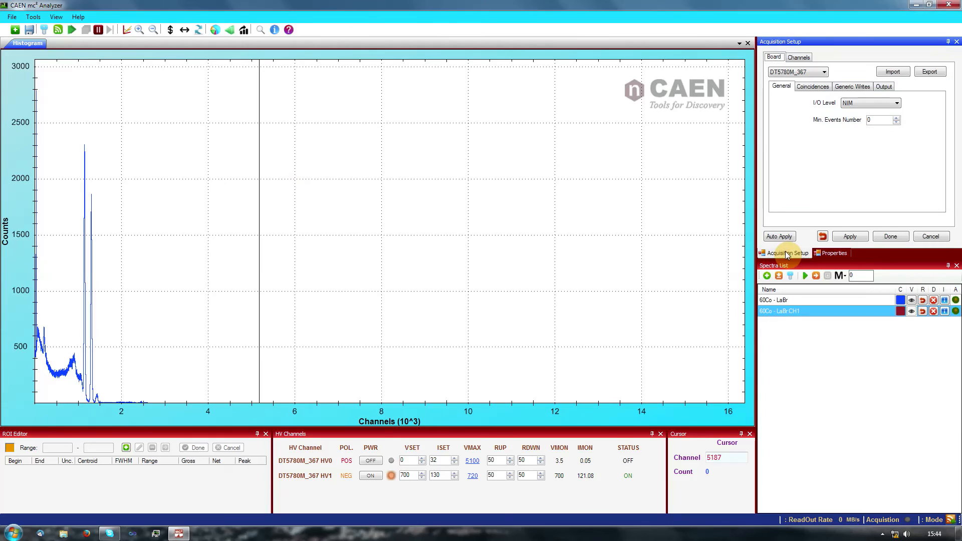
pyautogui.click(799, 57)
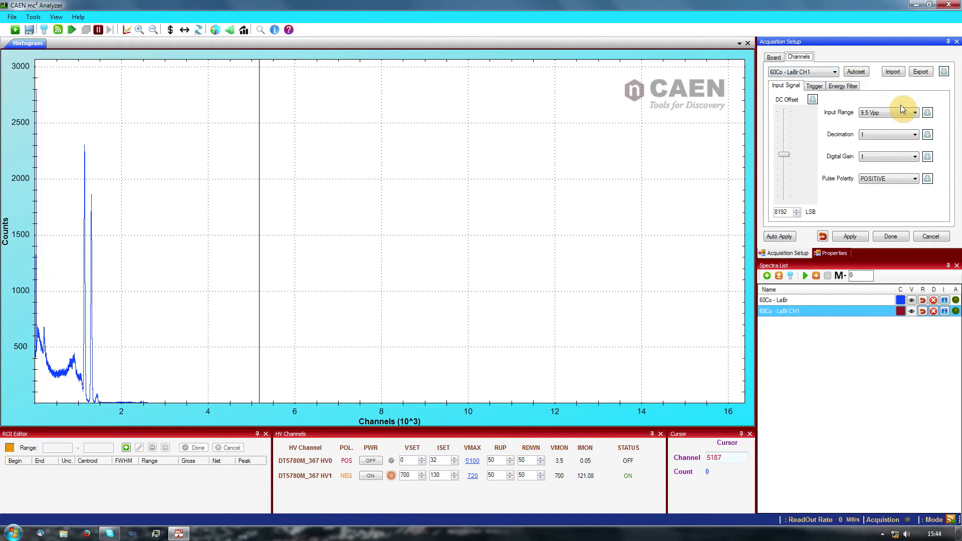
pyautogui.click(827, 72)
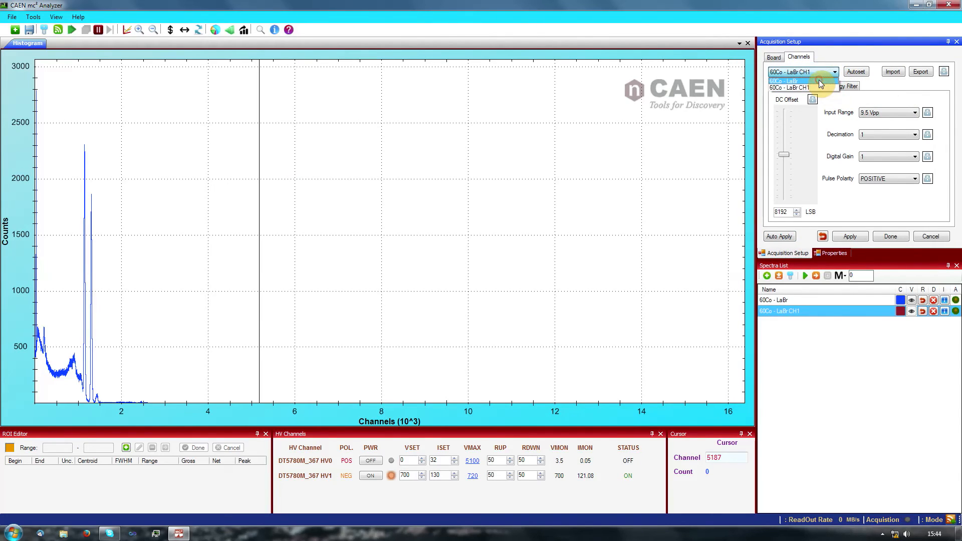
pyautogui.click(820, 81)
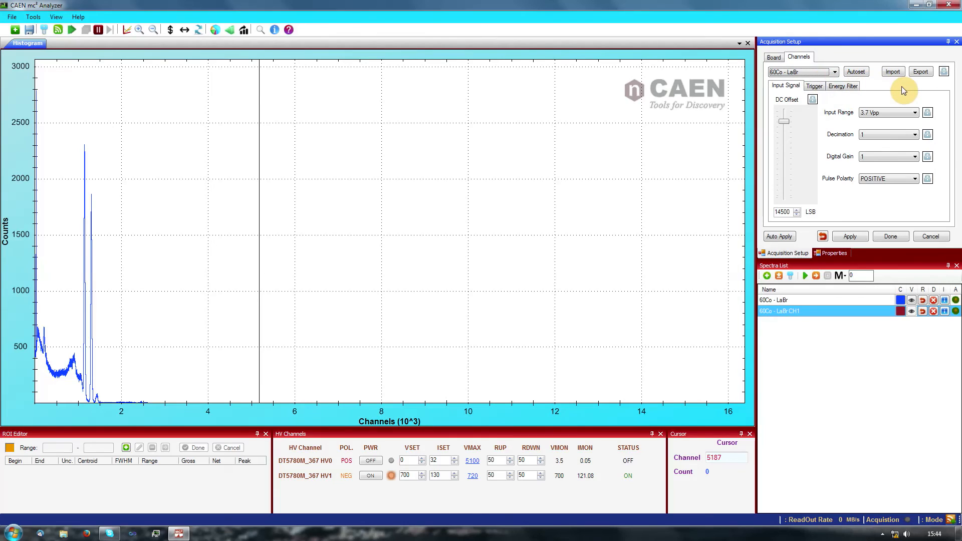
pyautogui.click(920, 71)
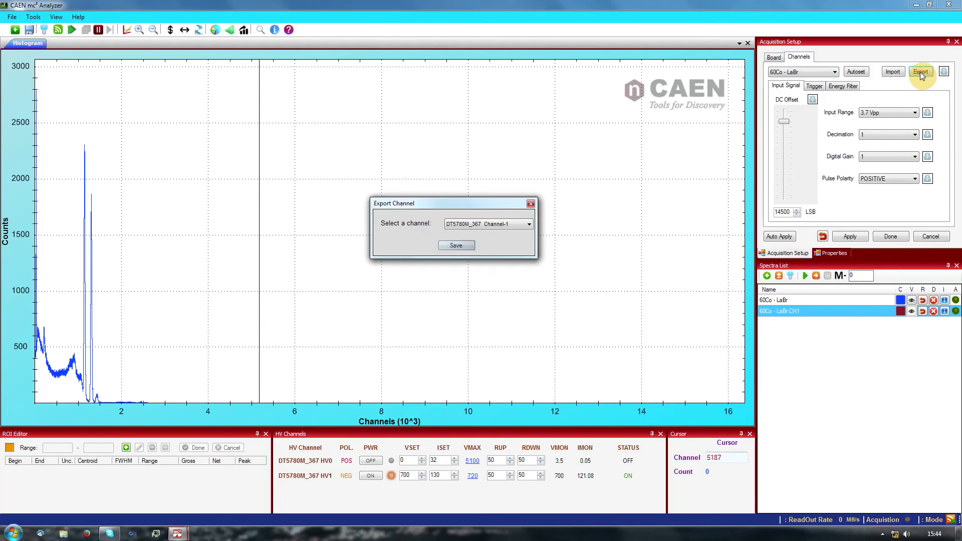
pyautogui.click(476, 225)
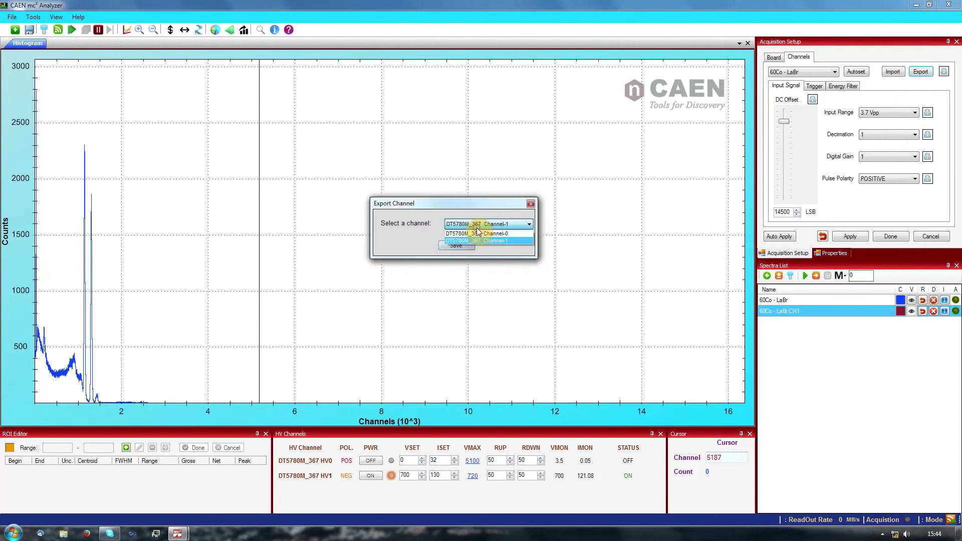
pyautogui.click(497, 234)
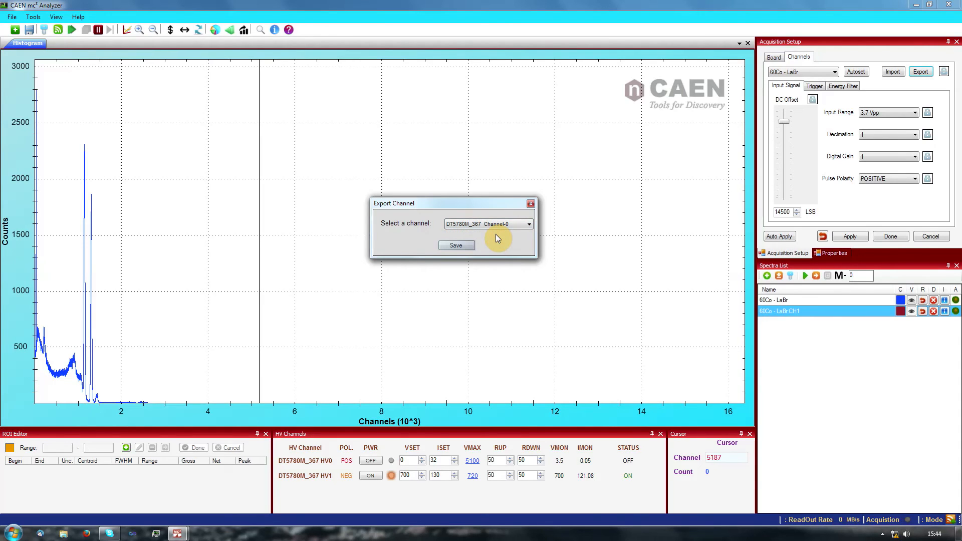
pyautogui.click(458, 245)
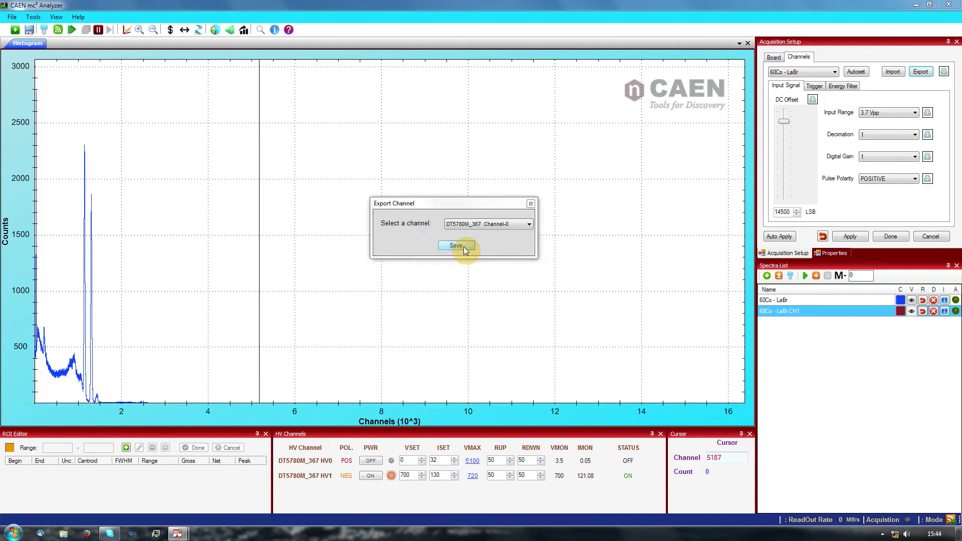
pyautogui.click(770, 464)
pyautogui.click(515, 273)
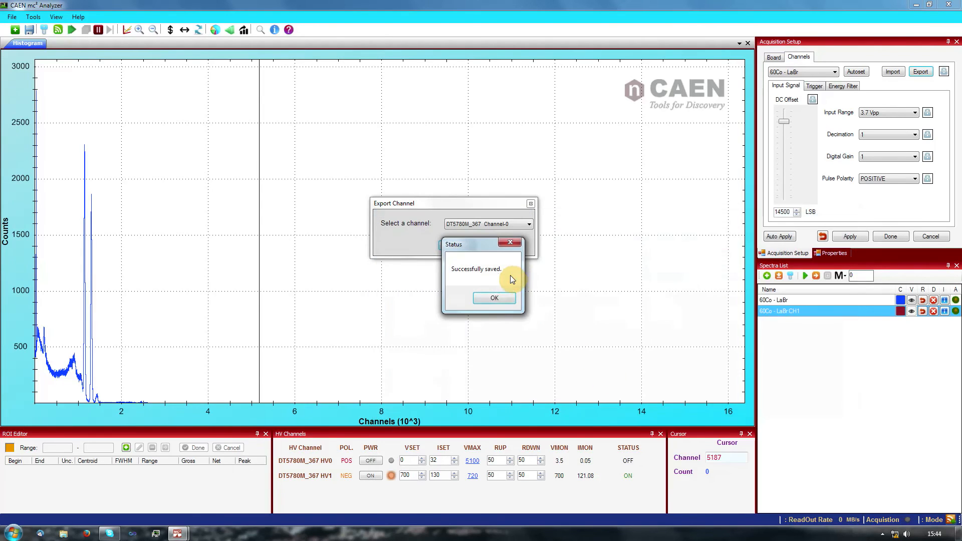
pyautogui.click(496, 298)
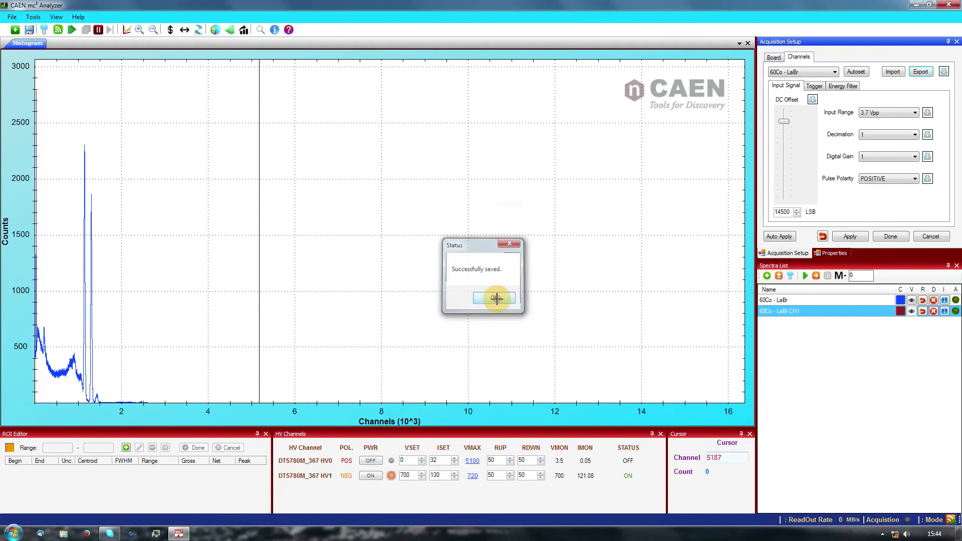
# - Import the saved channel configuration into DT5780M_367 Channel-1 only
pyautogui.click(892, 72)
pyautogui.click(388, 249)
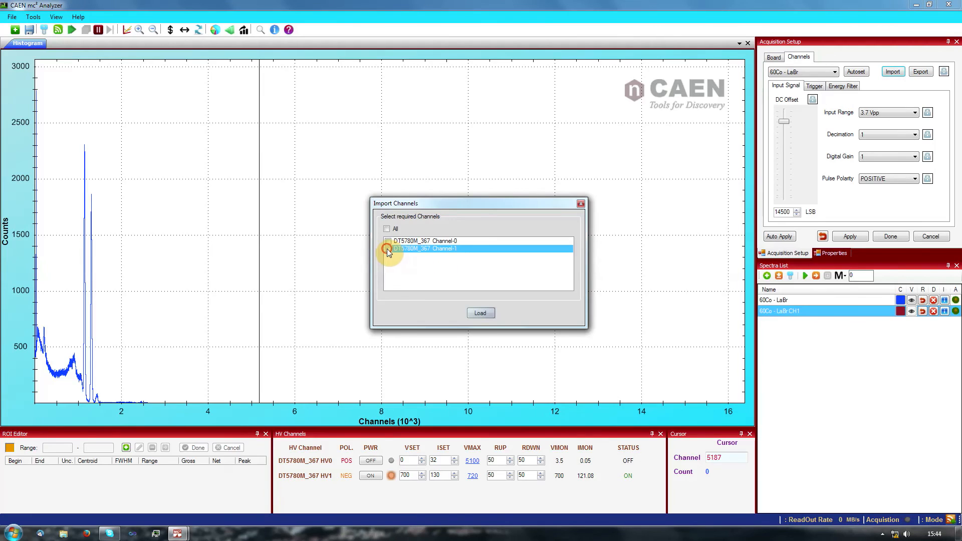
pyautogui.click(478, 315)
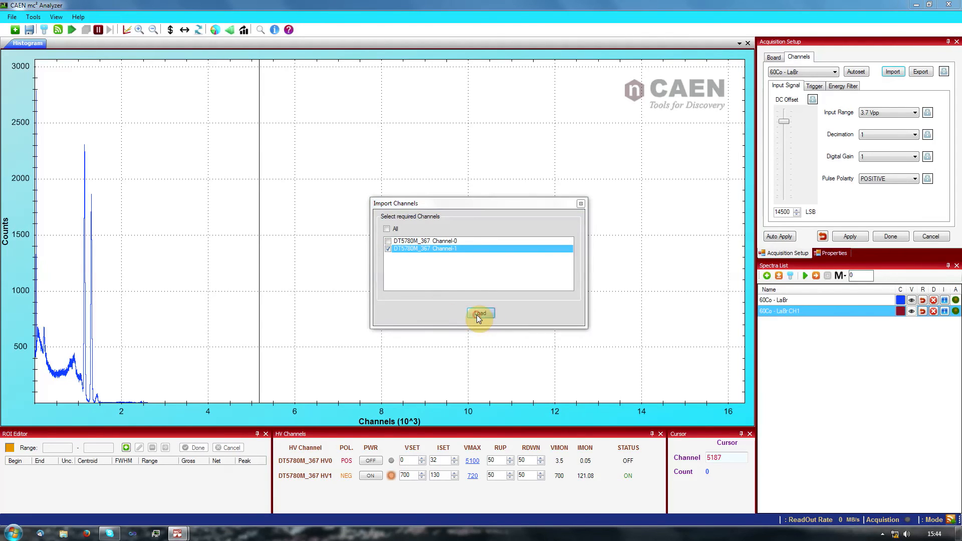
pyautogui.click(512, 308)
pyautogui.doubleClick(512, 309)
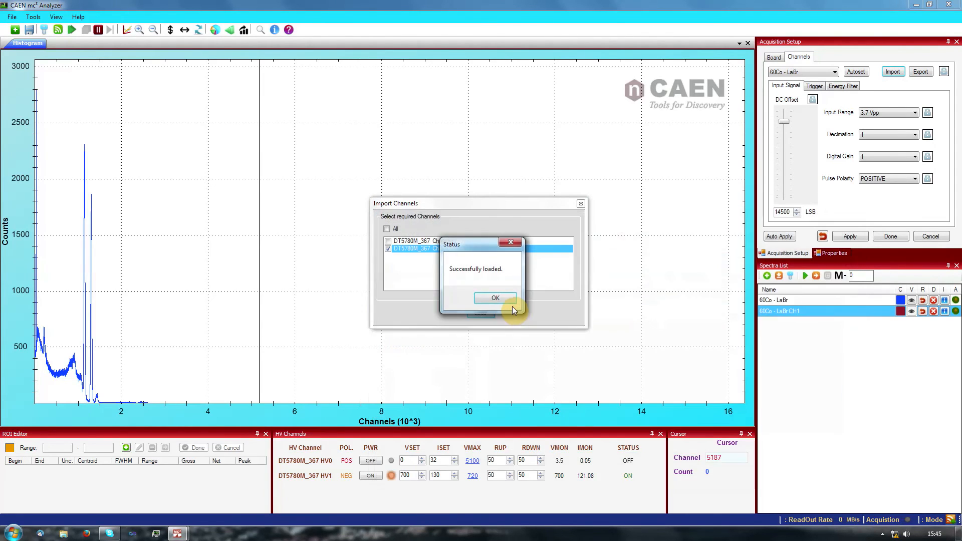
pyautogui.click(509, 300)
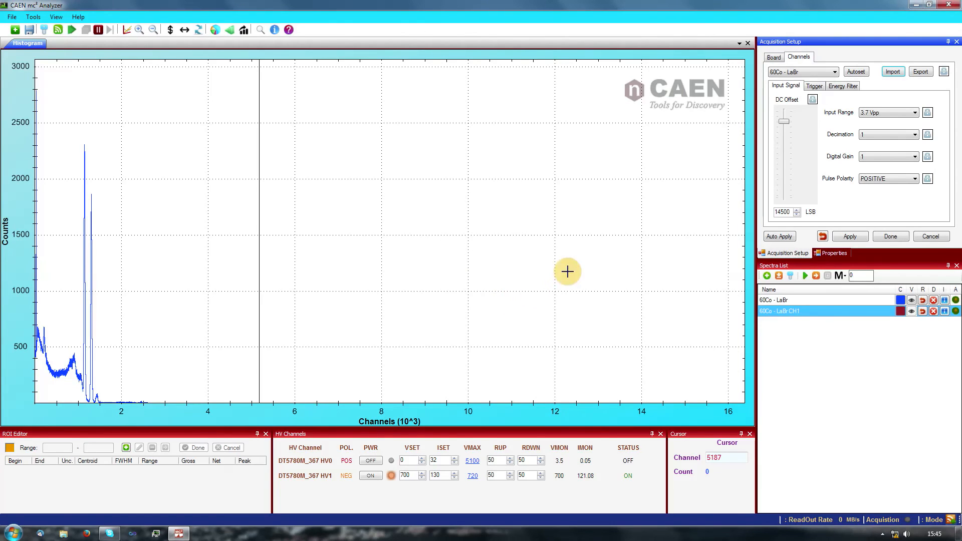
# - Compare the input signal settings of 60Co - LaBr and 60Co - LaBr CH1, then apply the acquisition setup
pyautogui.click(795, 72)
pyautogui.click(797, 88)
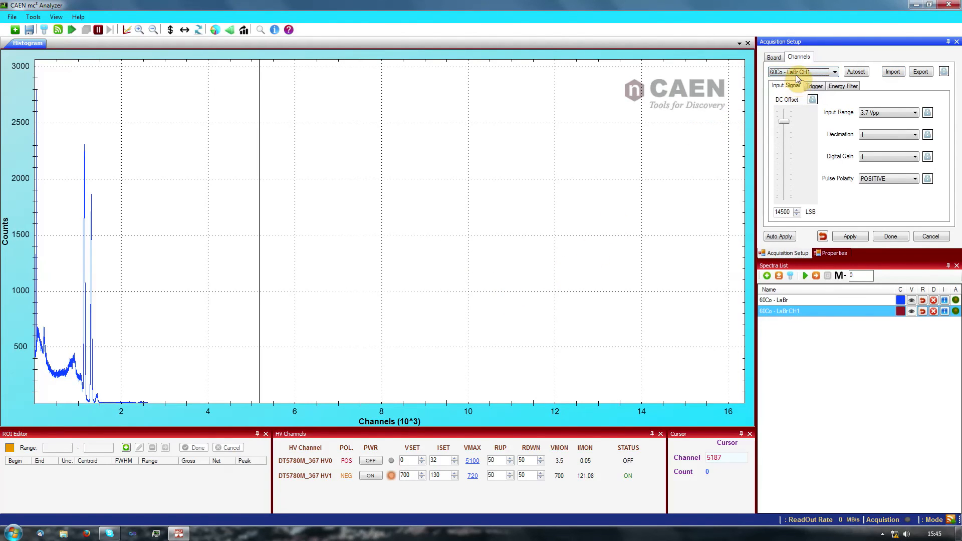
pyautogui.click(795, 73)
pyautogui.click(797, 81)
pyautogui.click(796, 73)
pyautogui.click(793, 88)
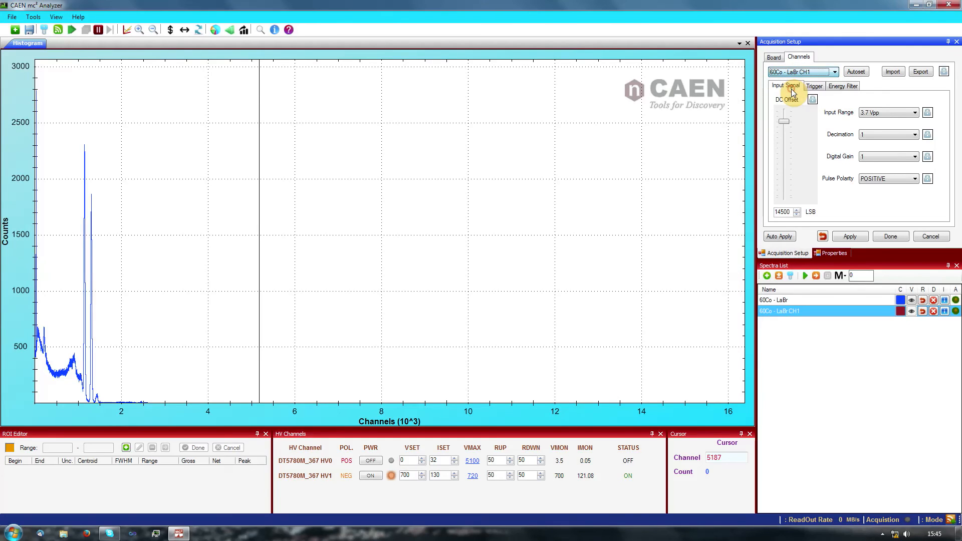
pyautogui.click(851, 237)
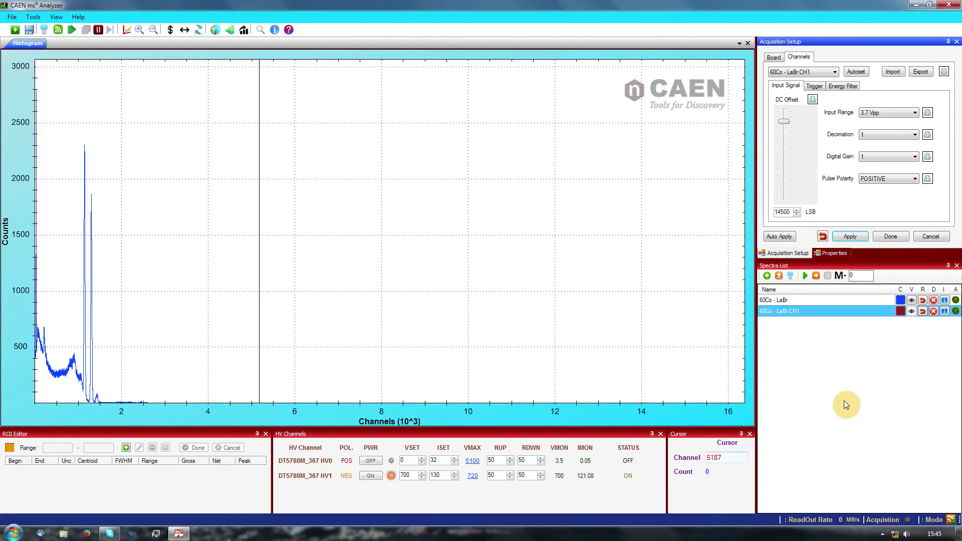
# - Hide and show the 60Co - LaBr spectrum once, then reset its curve
pyautogui.click(911, 300)
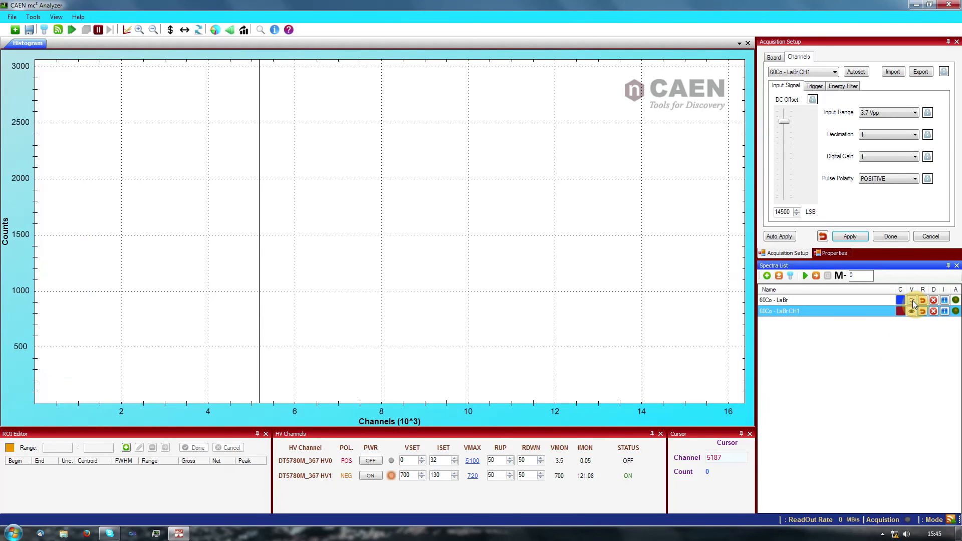
pyautogui.click(911, 300)
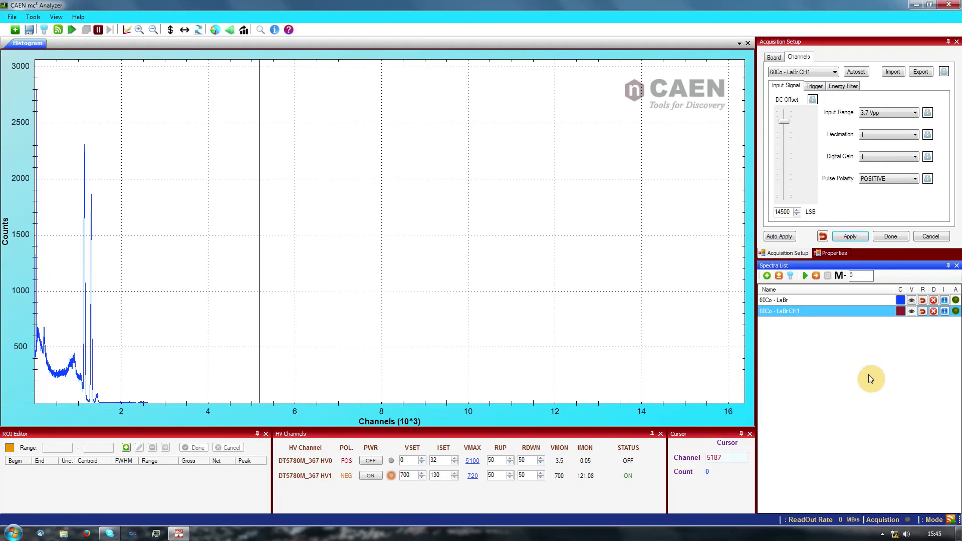
pyautogui.click(922, 300)
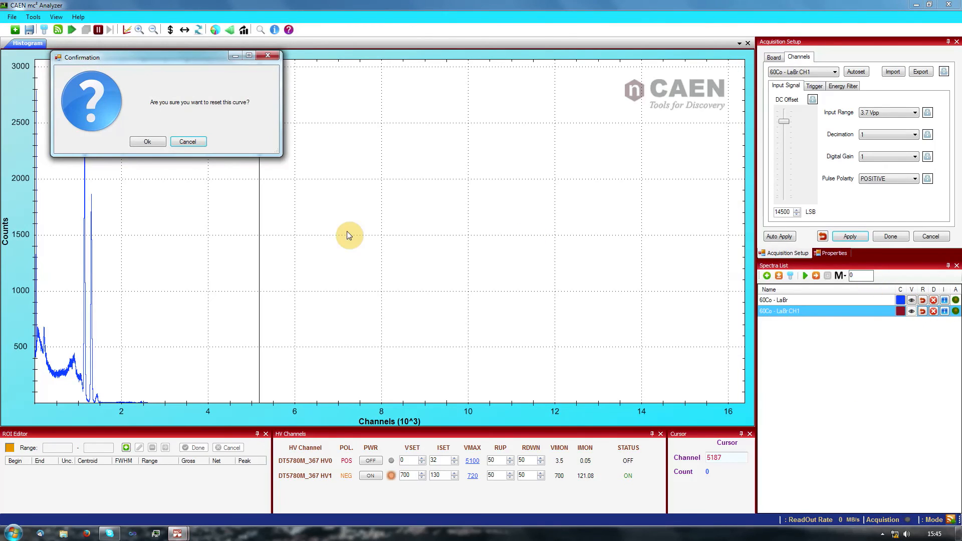
pyautogui.click(152, 147)
pyautogui.click(172, 196)
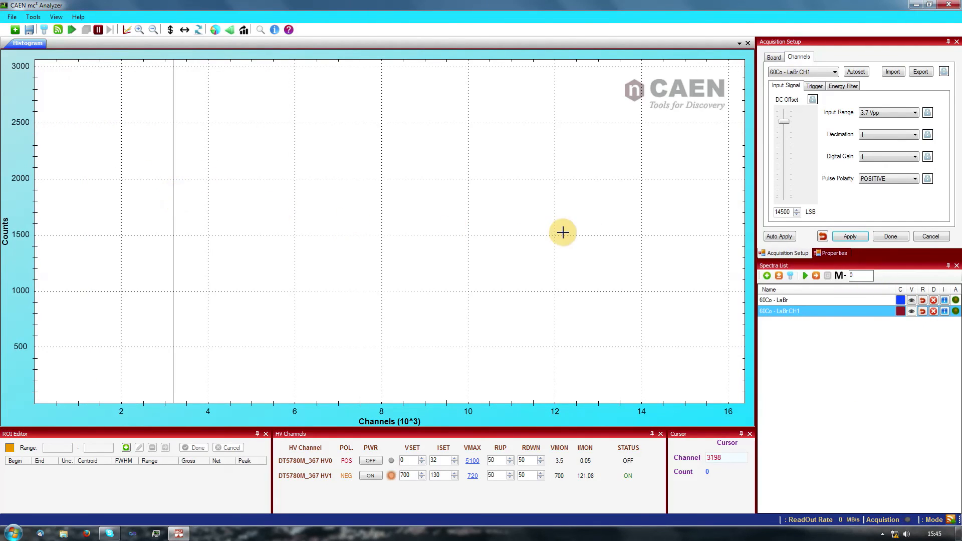
# - In the DT5780M_367 board coincidence matrix, enable channels 0 and 1 in row 0 and set that row's logic to AND
pyautogui.click(773, 58)
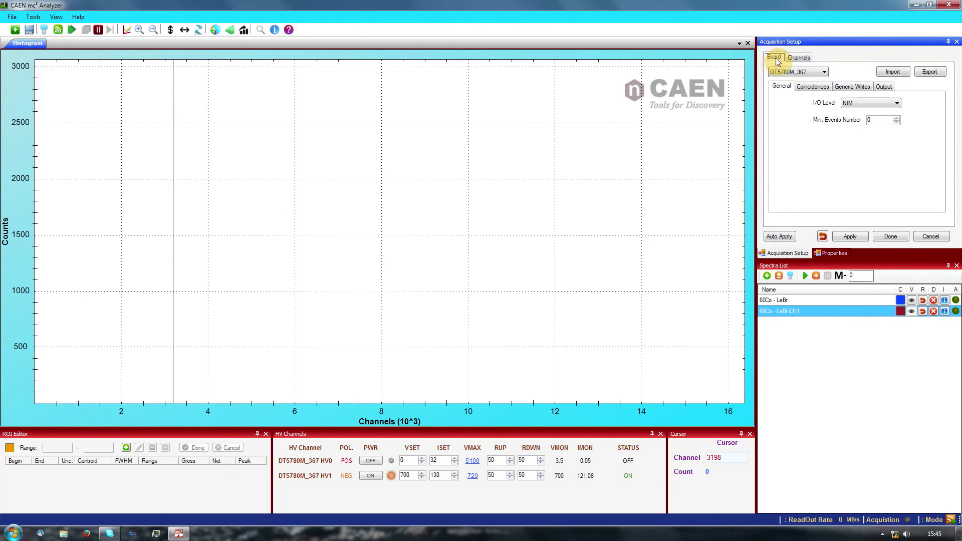
pyautogui.click(813, 87)
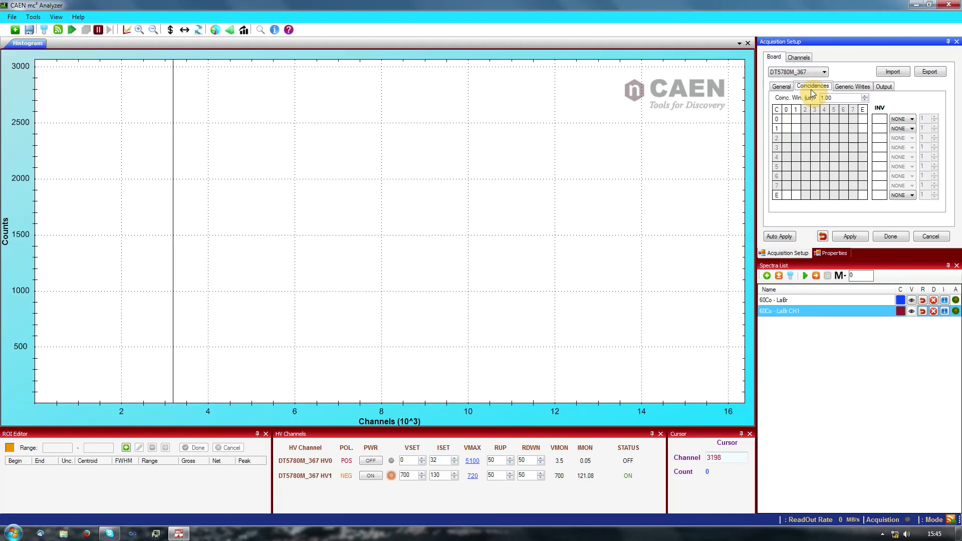
pyautogui.click(788, 120)
pyautogui.click(796, 119)
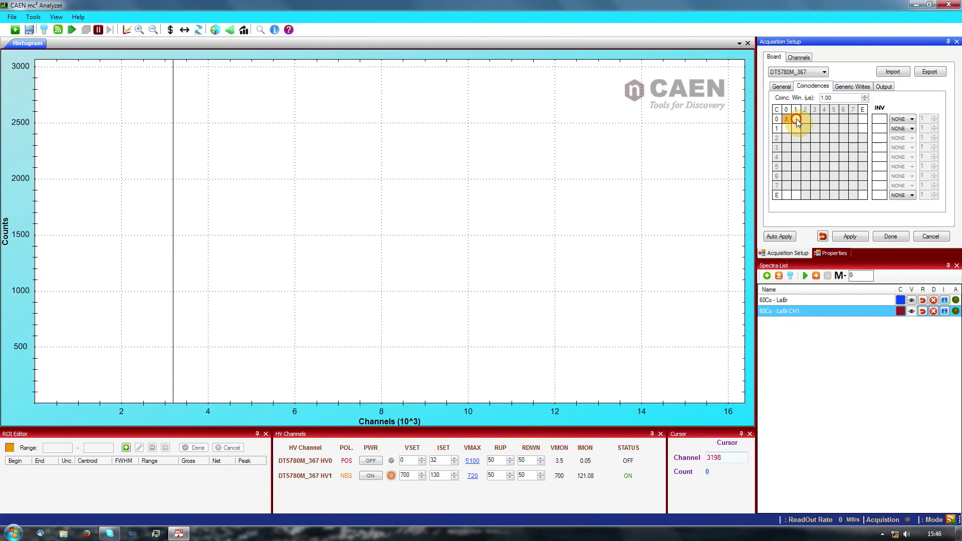
pyautogui.click(907, 120)
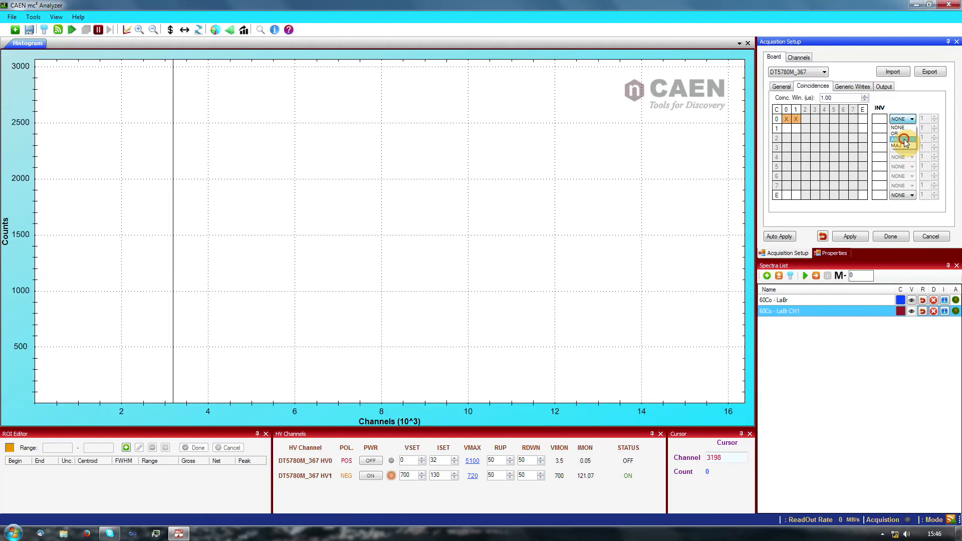
pyautogui.click(905, 140)
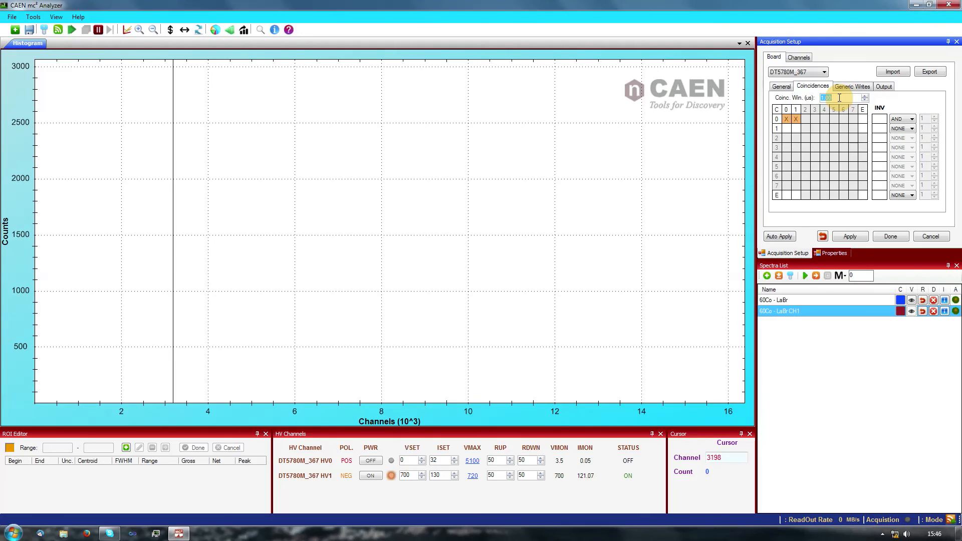
pyautogui.click(839, 97)
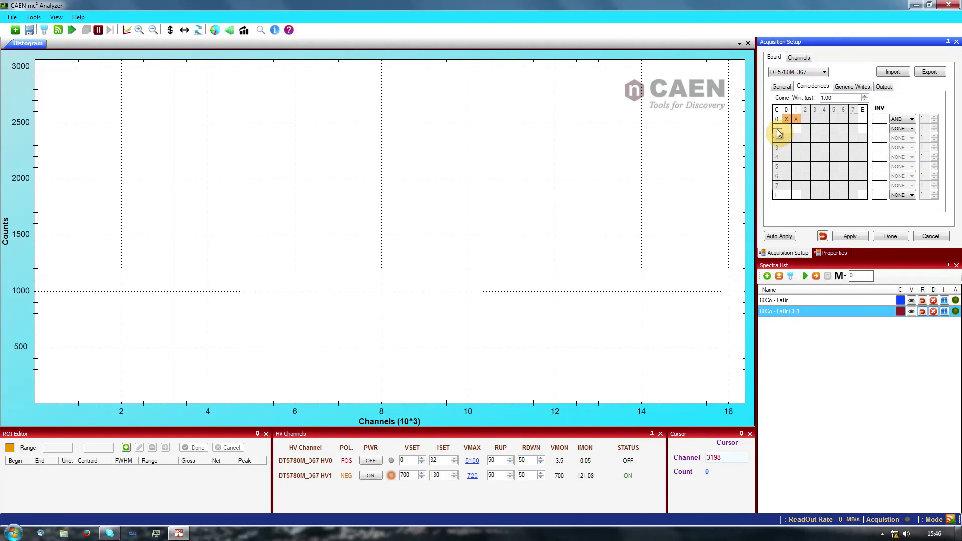
# - Enable only channel 1 in coincidence row 1, set the row's logic to OR, and apply the setup
pyautogui.click(796, 128)
pyautogui.click(904, 131)
pyautogui.click(904, 144)
pyautogui.click(859, 236)
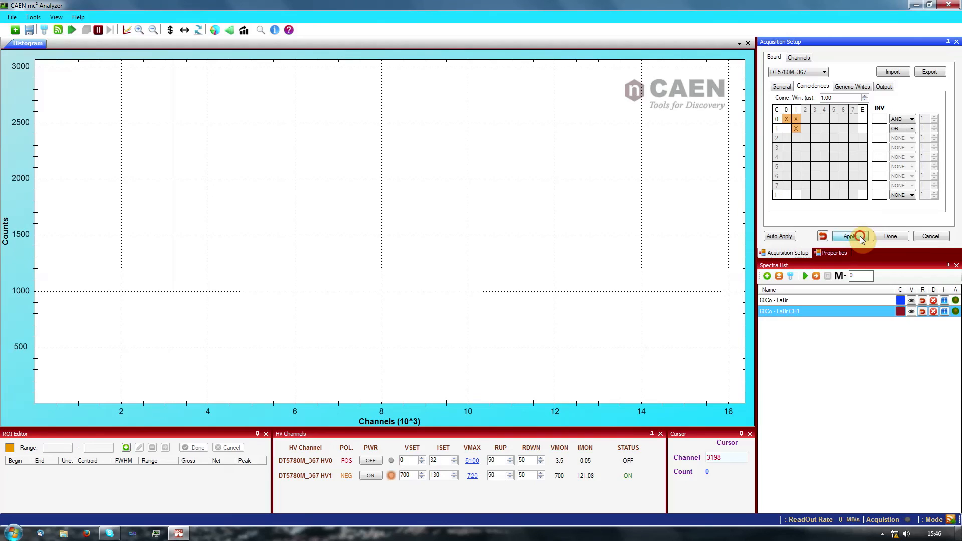
pyautogui.click(796, 119)
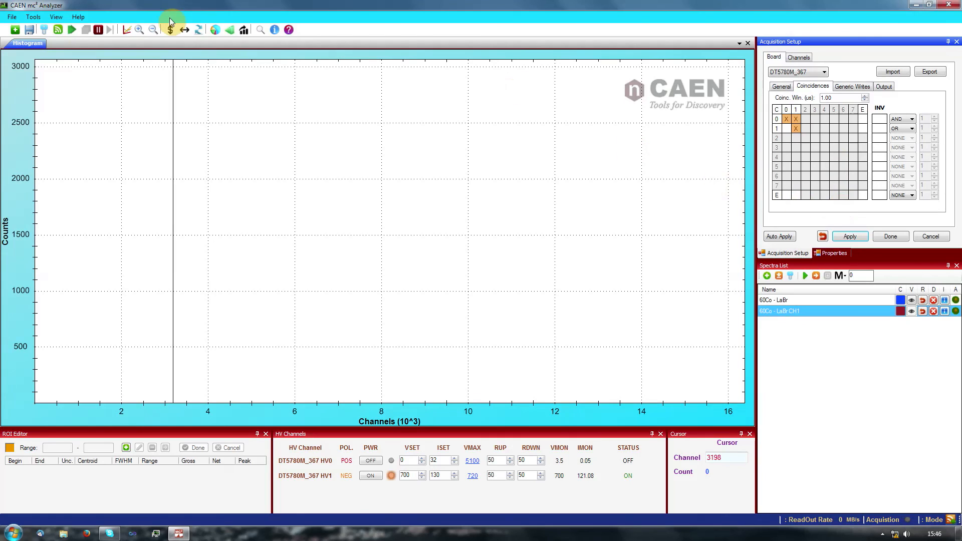
# - Start acquisition on all channels and rebin the spectra to 4K channels, autoscaling the counts axis
pyautogui.click(72, 29)
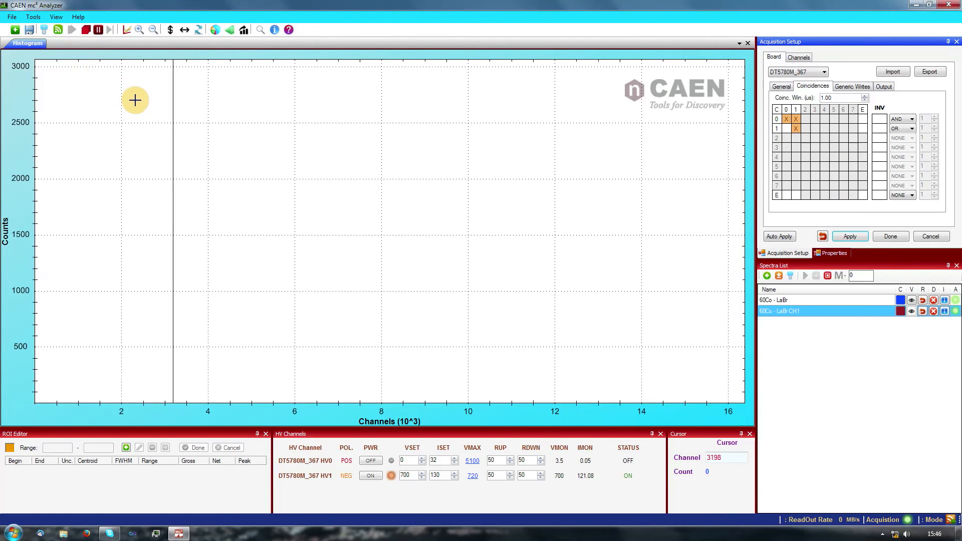
pyautogui.click(170, 31)
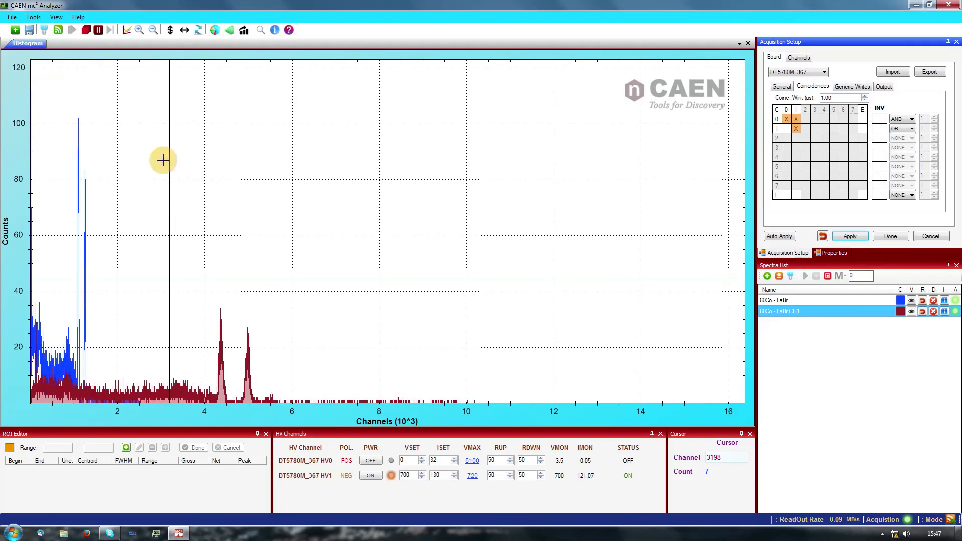
pyautogui.click(31, 17)
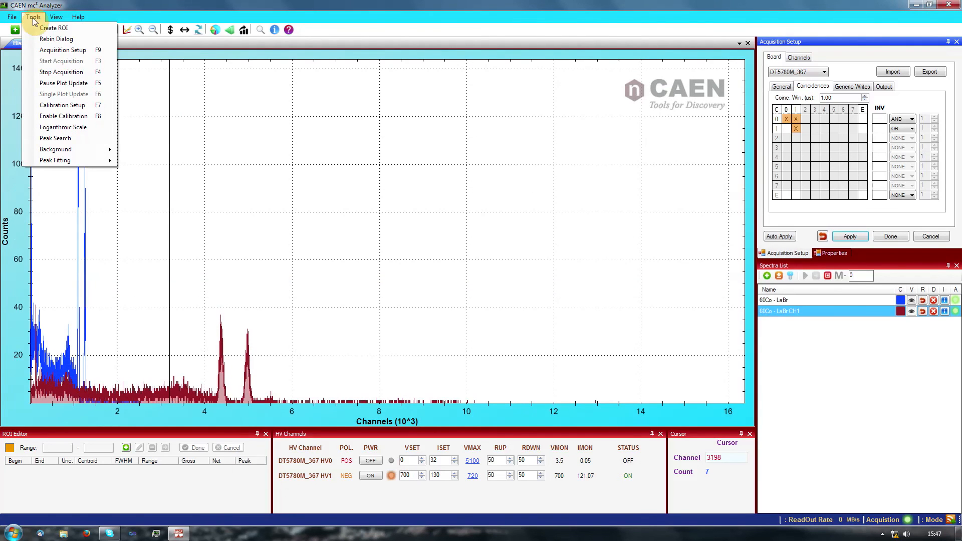
pyautogui.click(56, 37)
pyautogui.click(141, 85)
pyautogui.click(131, 104)
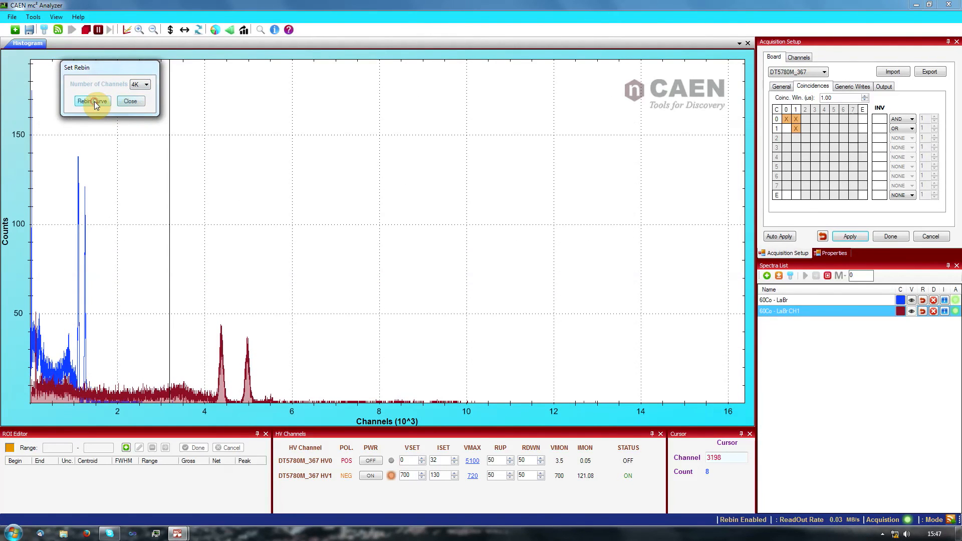
pyautogui.click(93, 102)
pyautogui.click(132, 101)
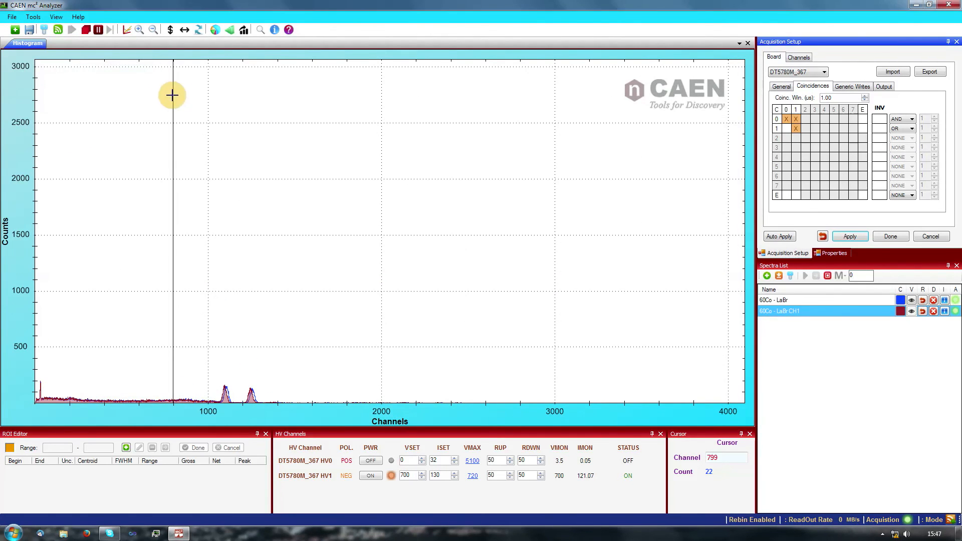
pyautogui.click(171, 31)
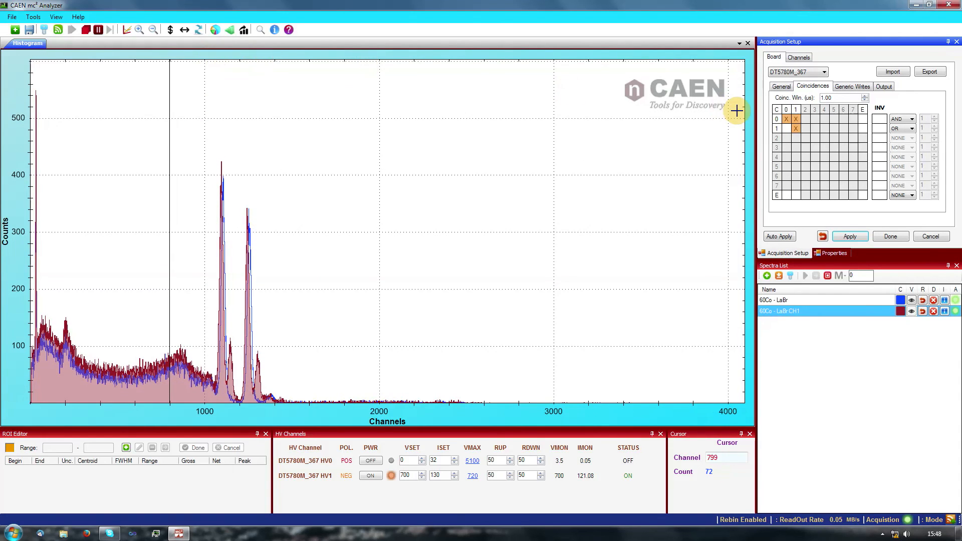
# - Stop the acquisition and configure coincidence row 1 with channels 0 and 1 enabled, AND logic, and inversion on
pyautogui.click(86, 31)
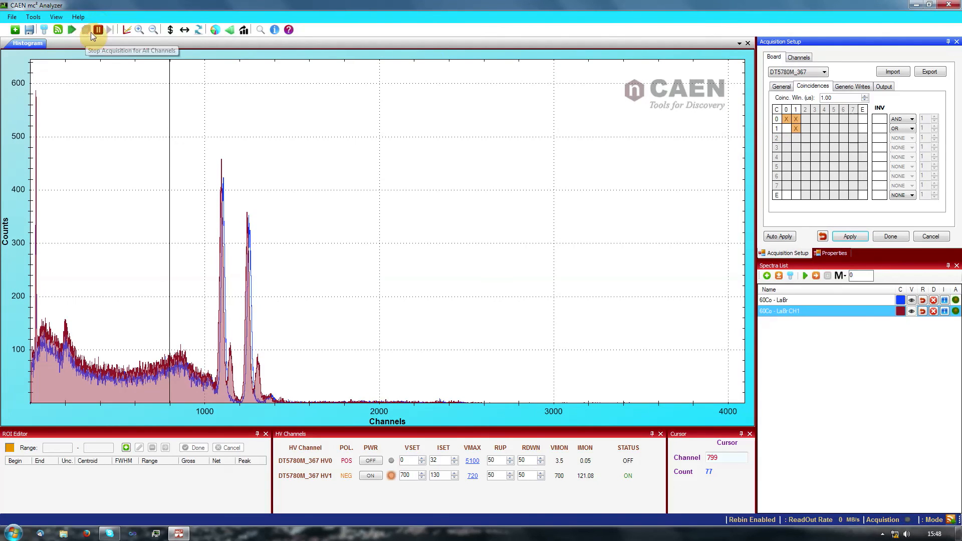
pyautogui.click(787, 130)
pyautogui.click(898, 132)
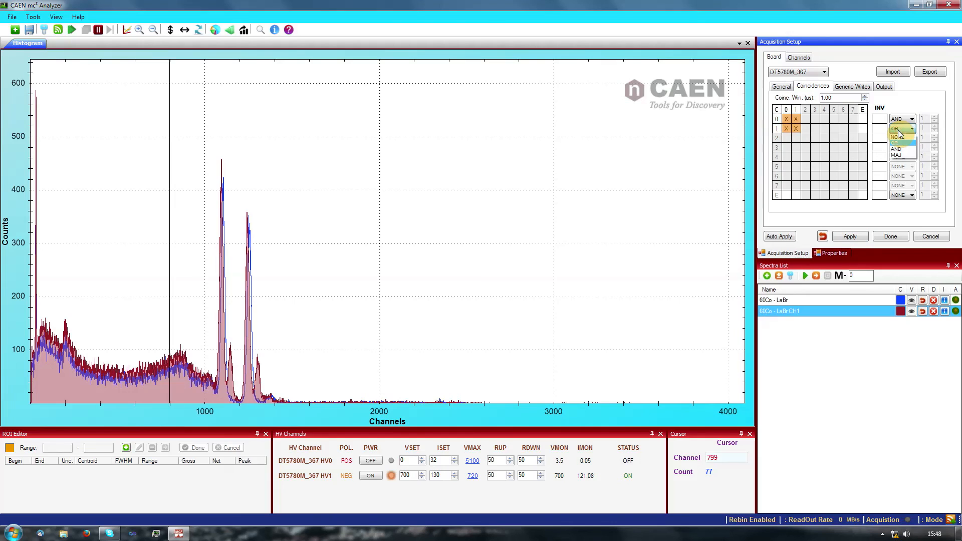
pyautogui.click(902, 150)
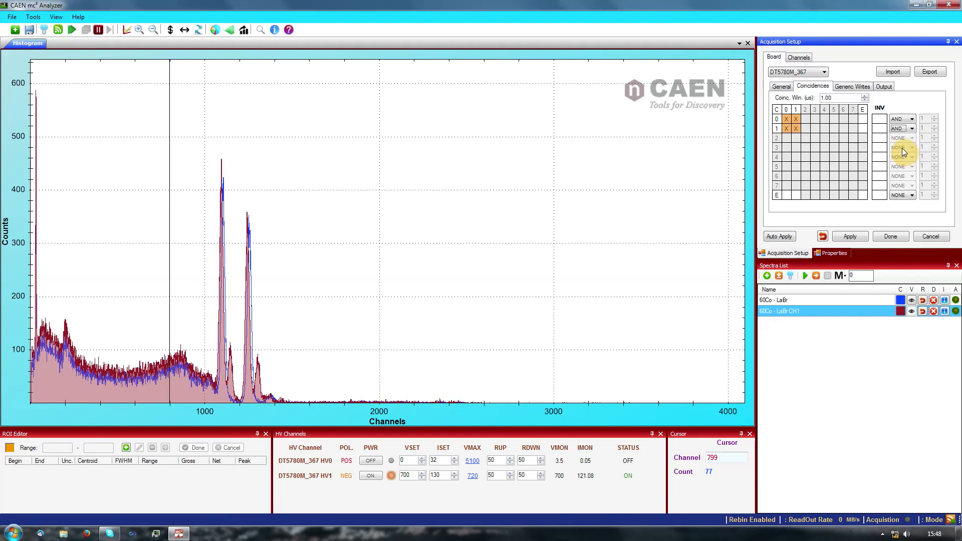
pyautogui.click(879, 130)
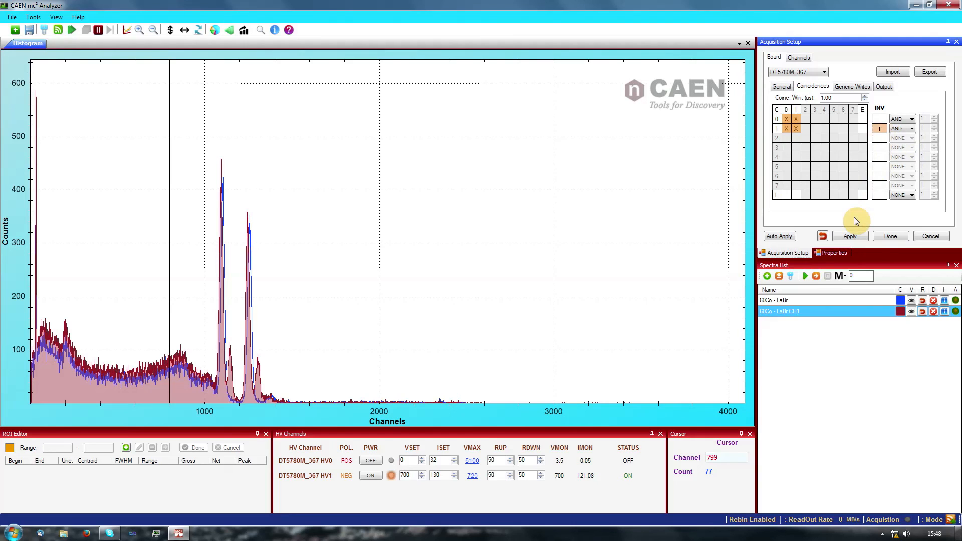
# - Reset all spectra in the spectra list and confirm
pyautogui.click(923, 290)
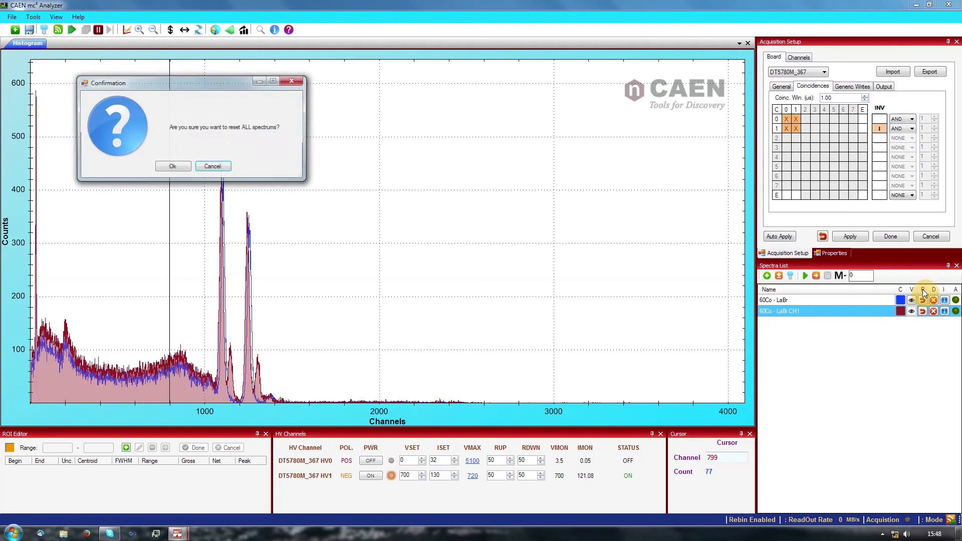
pyautogui.click(173, 167)
pyautogui.click(140, 183)
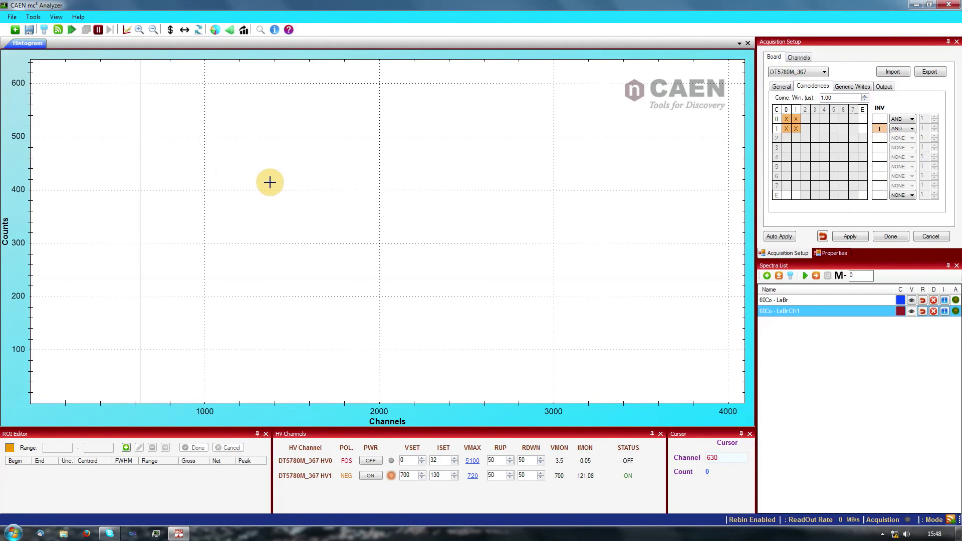
# - Apply the inverted coincidence setup, then run and stop an acquisition on all channels
pyautogui.click(851, 237)
pyautogui.click(72, 29)
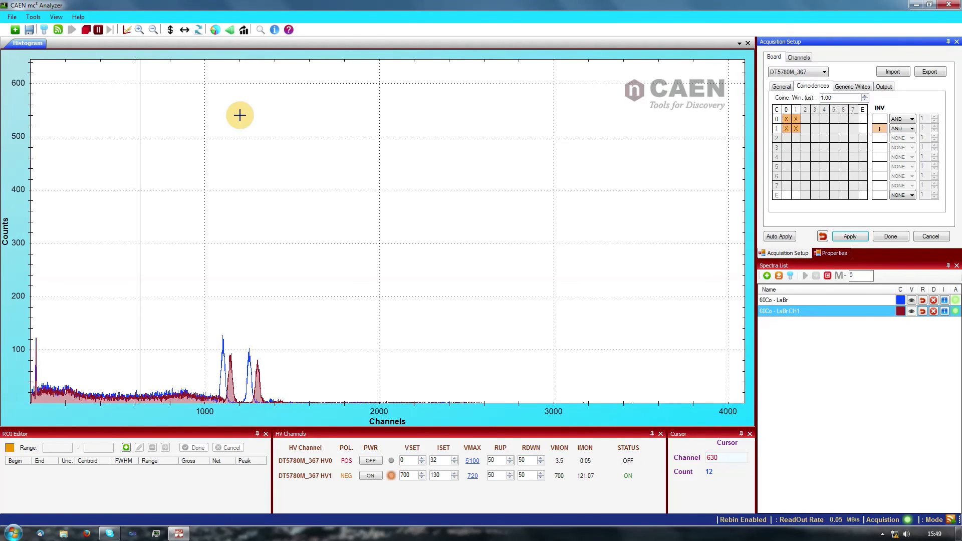
pyautogui.click(86, 29)
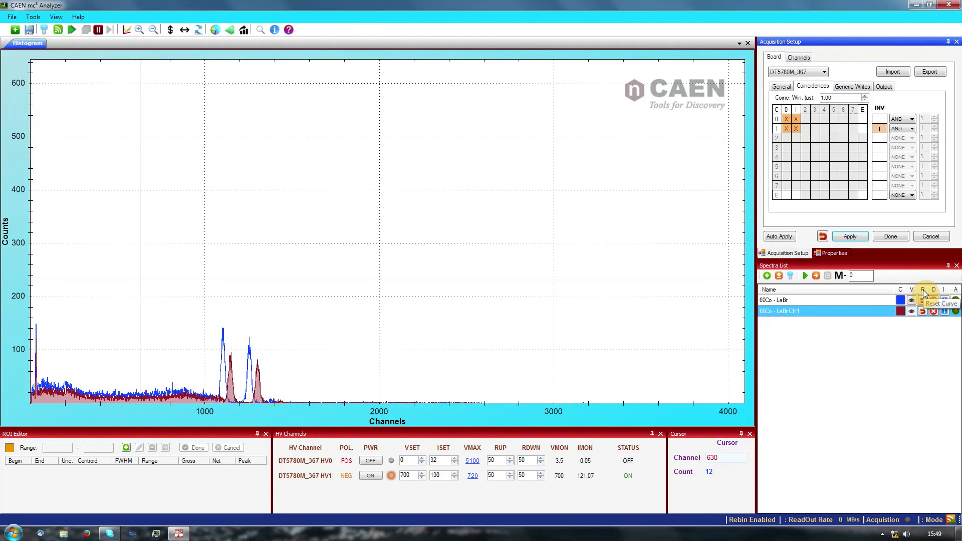
# - Clear the acquired data by resetting all spectra again
pyautogui.click(924, 292)
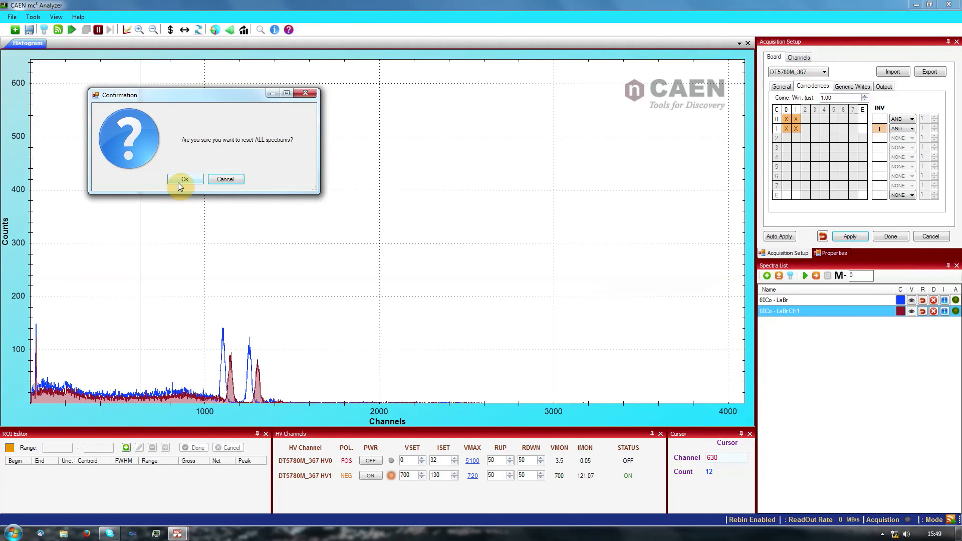
pyautogui.click(182, 180)
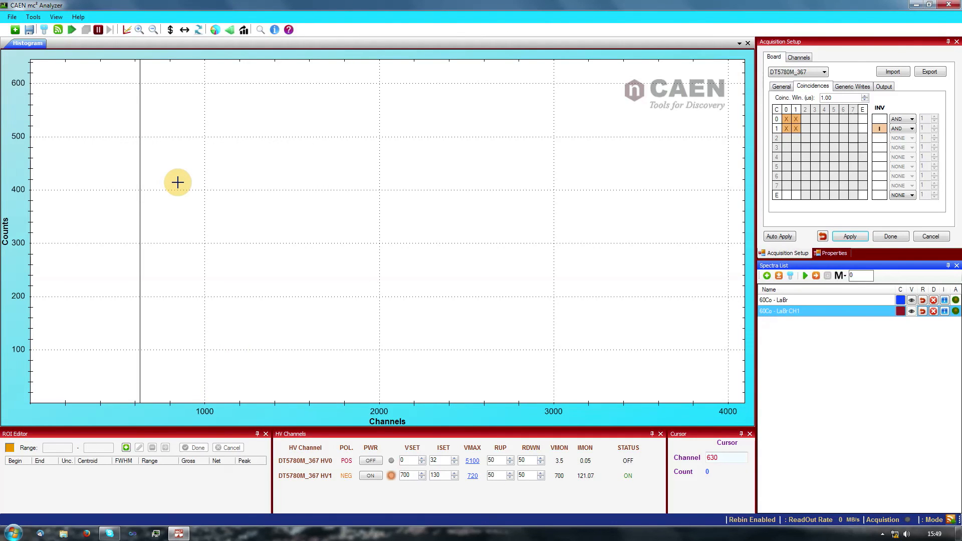
pyautogui.click(178, 182)
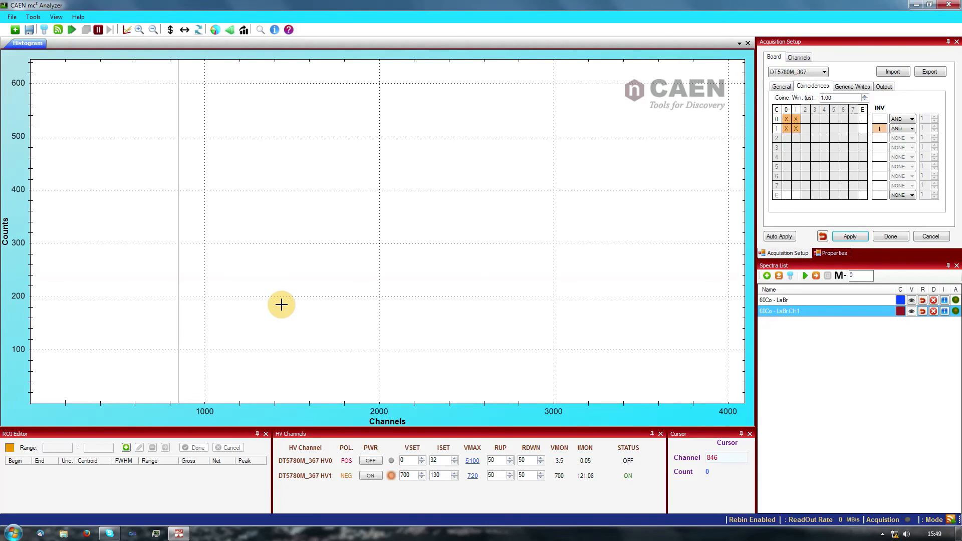
pyautogui.click(172, 309)
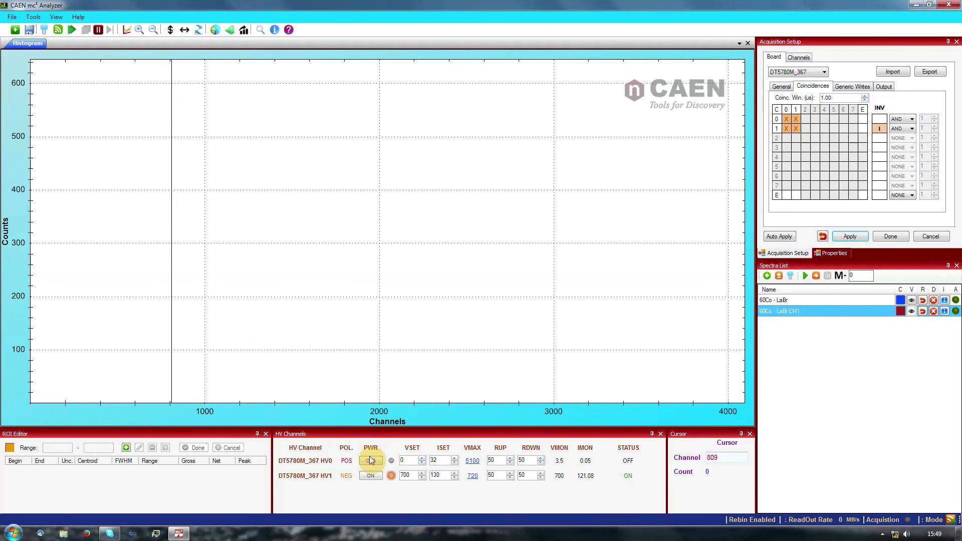
# - Power off high-voltage channel DT5780M_367 HV1 and exit MC² Analyzer
pyautogui.click(371, 475)
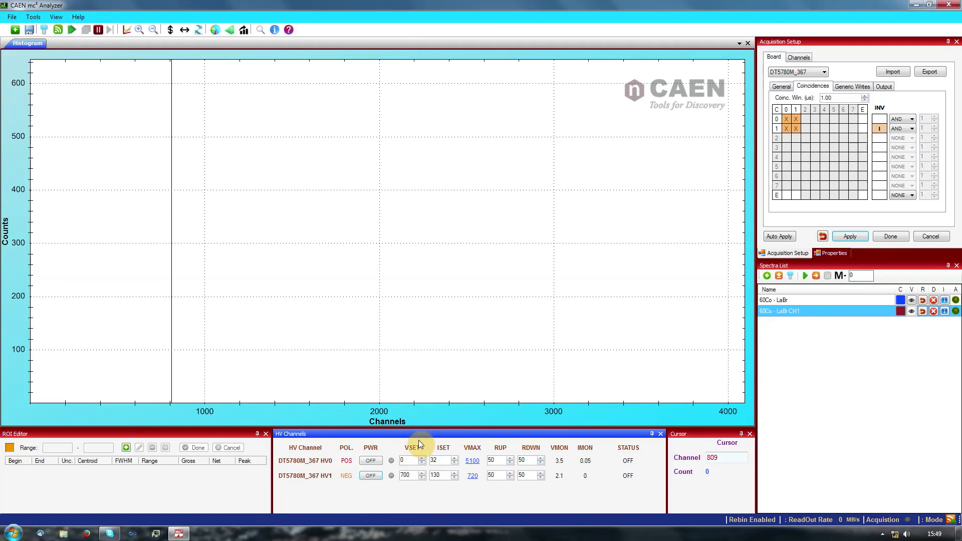
pyautogui.click(949, 6)
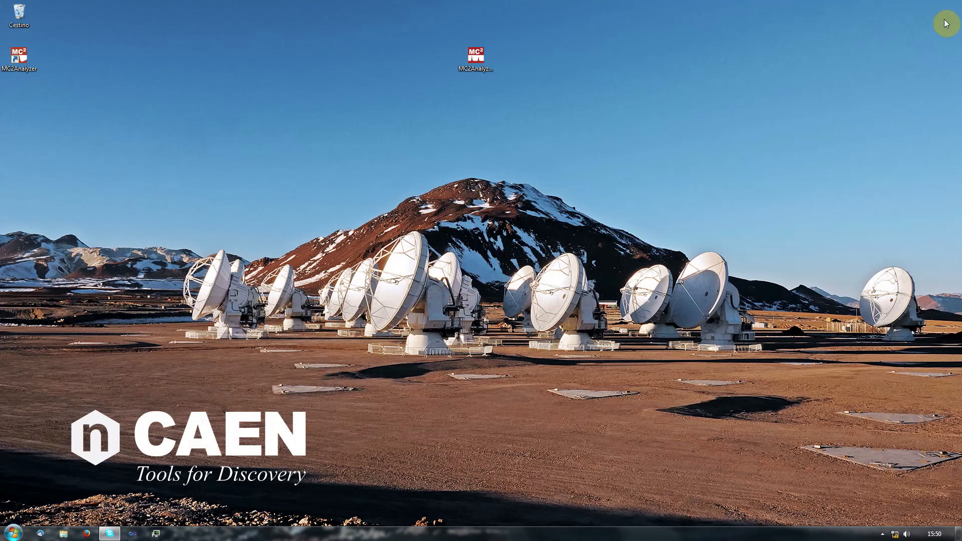
# - Show the hidden system tray icons on the Windows desktop
pyautogui.click(882, 534)
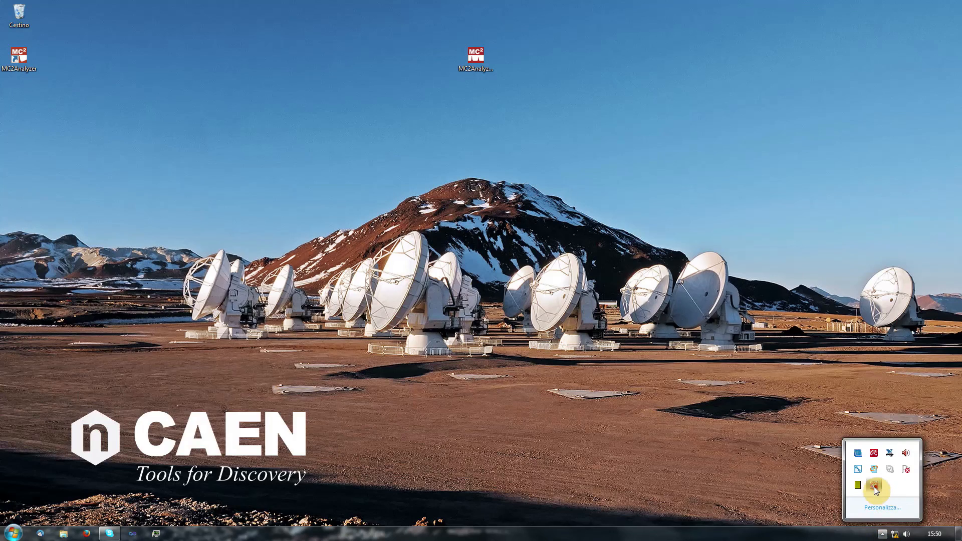